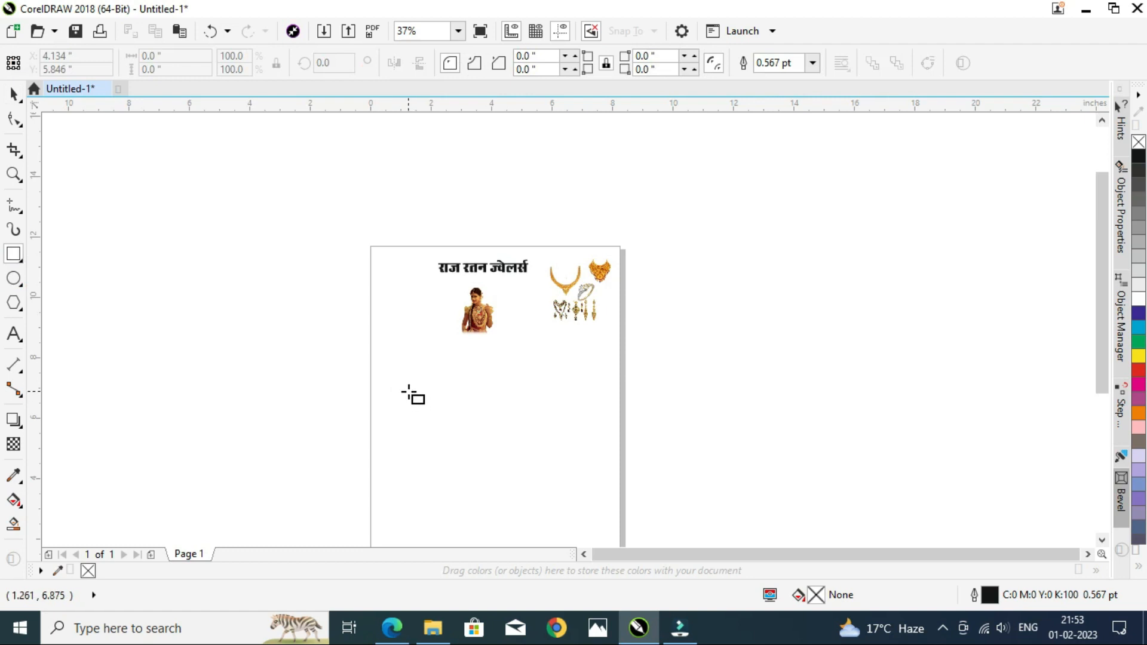
# Step: Set the selected rectangle's size to 6 by 3 inches
pyautogui.doubleClick(179, 52)
pyautogui.write('6')
pyautogui.press('Tab')
pyautogui.write('3')
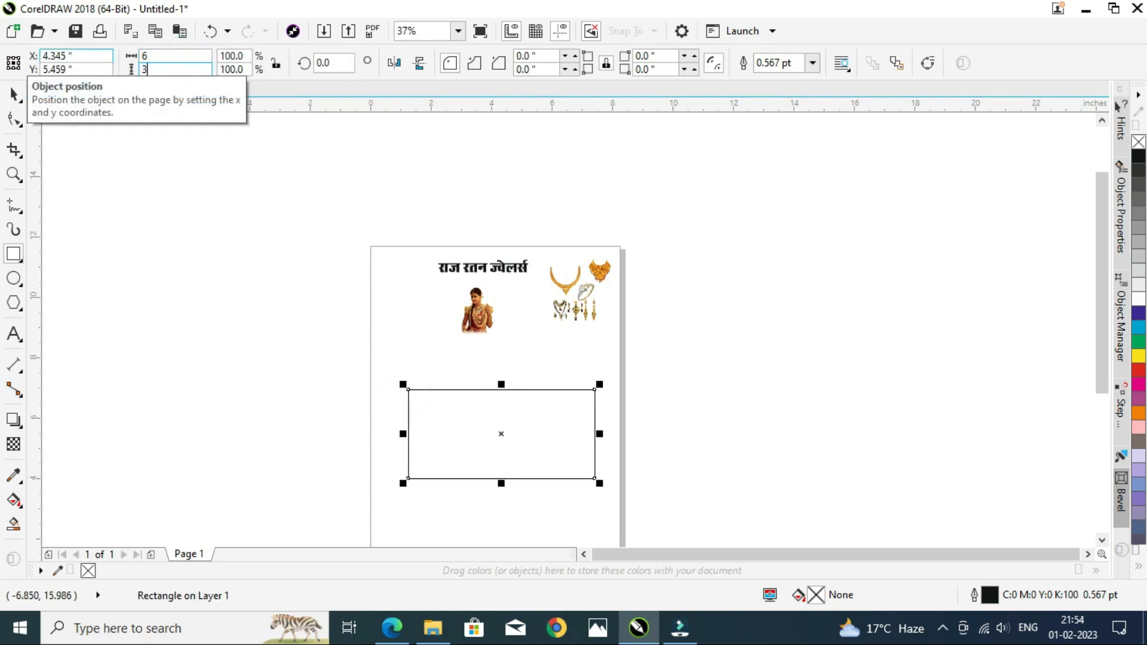
pyautogui.press('Return')
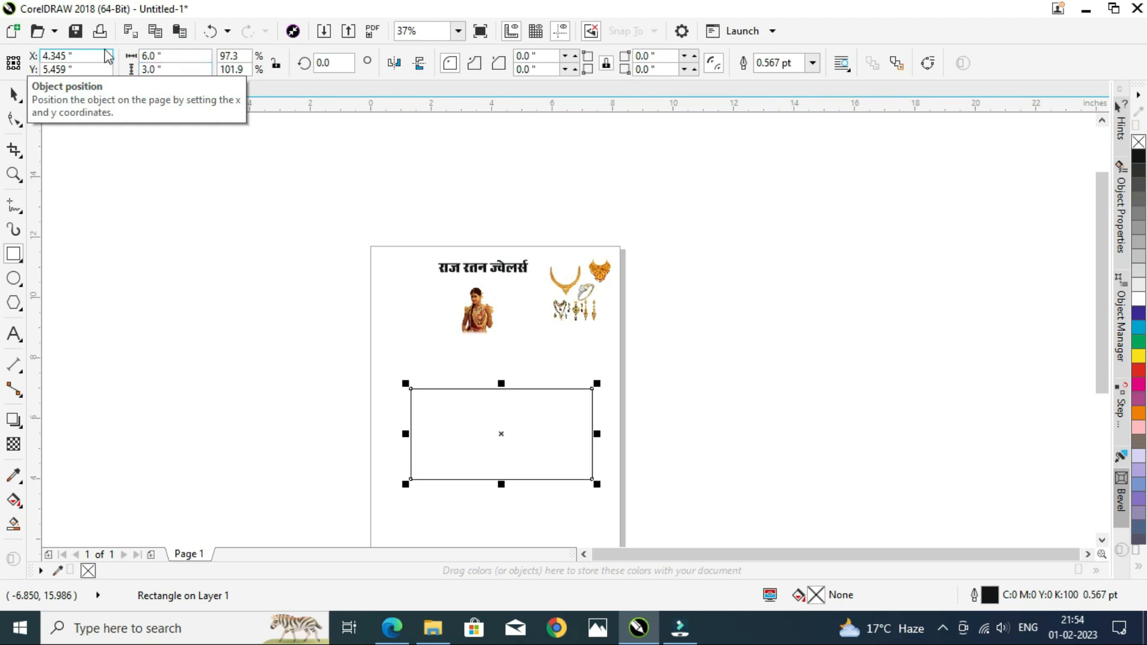
# Step: Center the rectangle on the page and deselect it
pyautogui.press('p')
pyautogui.press('space')
pyautogui.scroll(1, 416, 418)
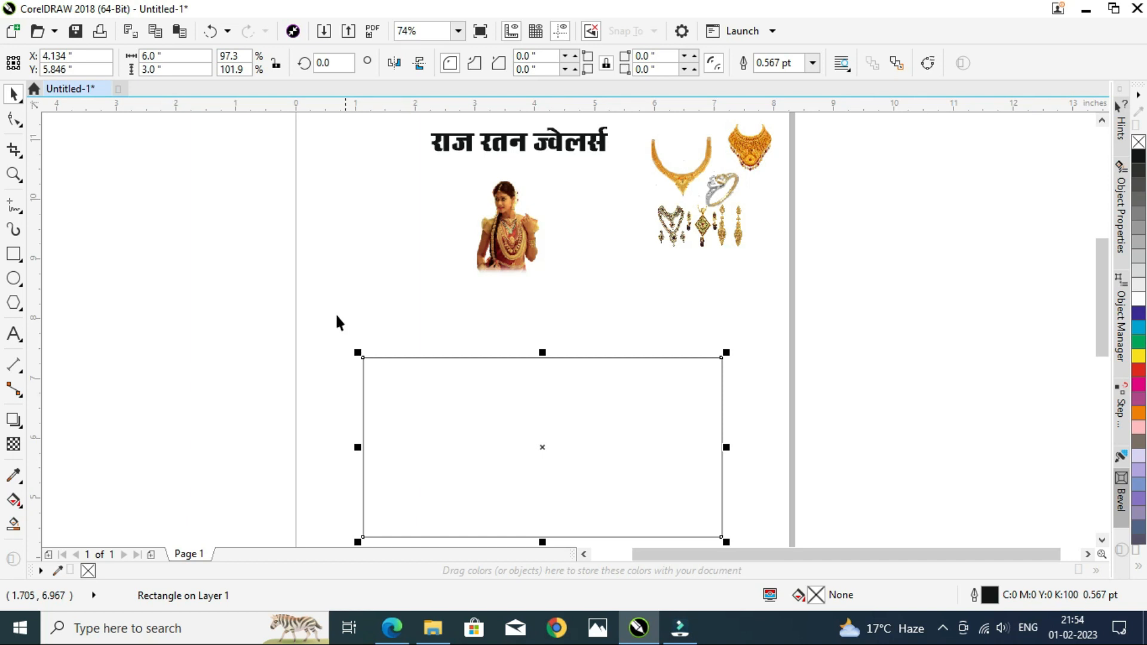
pyautogui.click(298, 280)
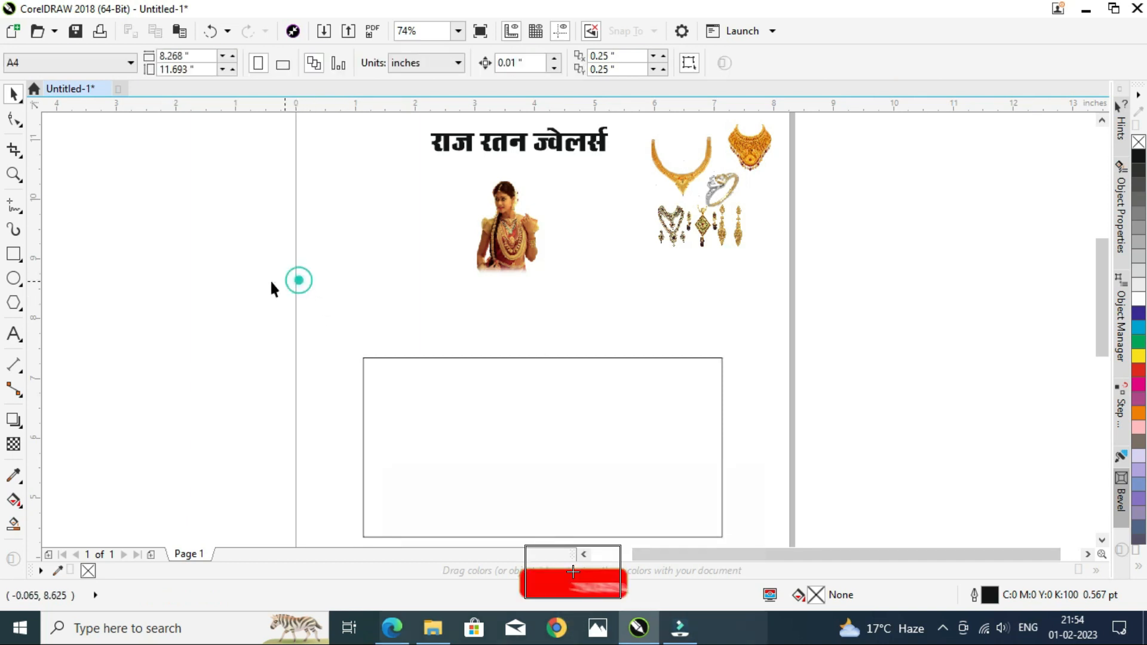
# Step: Move the jewellers' title text into the top of the rectangle and enlarge it to span the rectangle's width
pyautogui.click(472, 141)
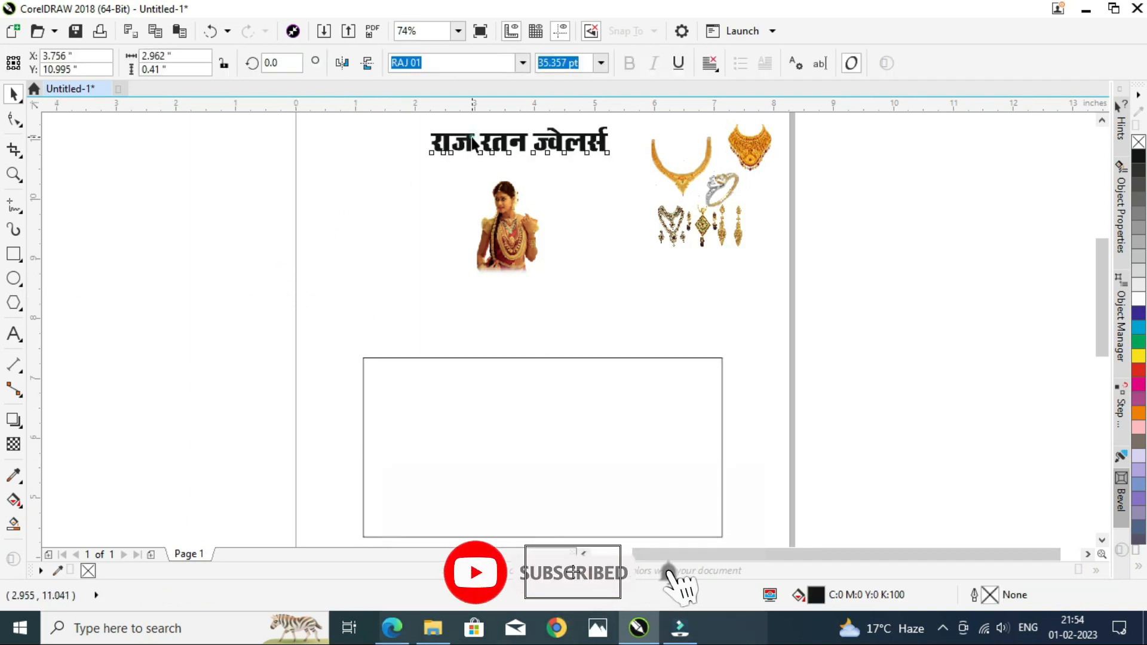
pyautogui.moveTo(471, 141); pyautogui.dragTo(464, 384)
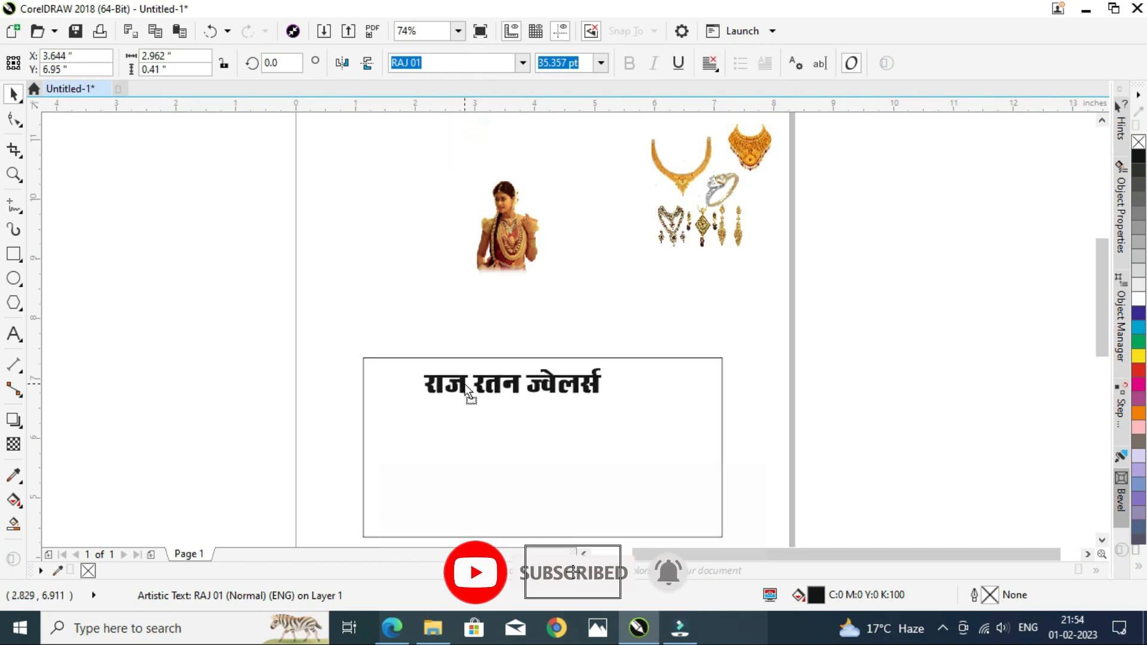
pyautogui.moveTo(609, 397); pyautogui.dragTo(711, 412)
pyautogui.click(619, 407)
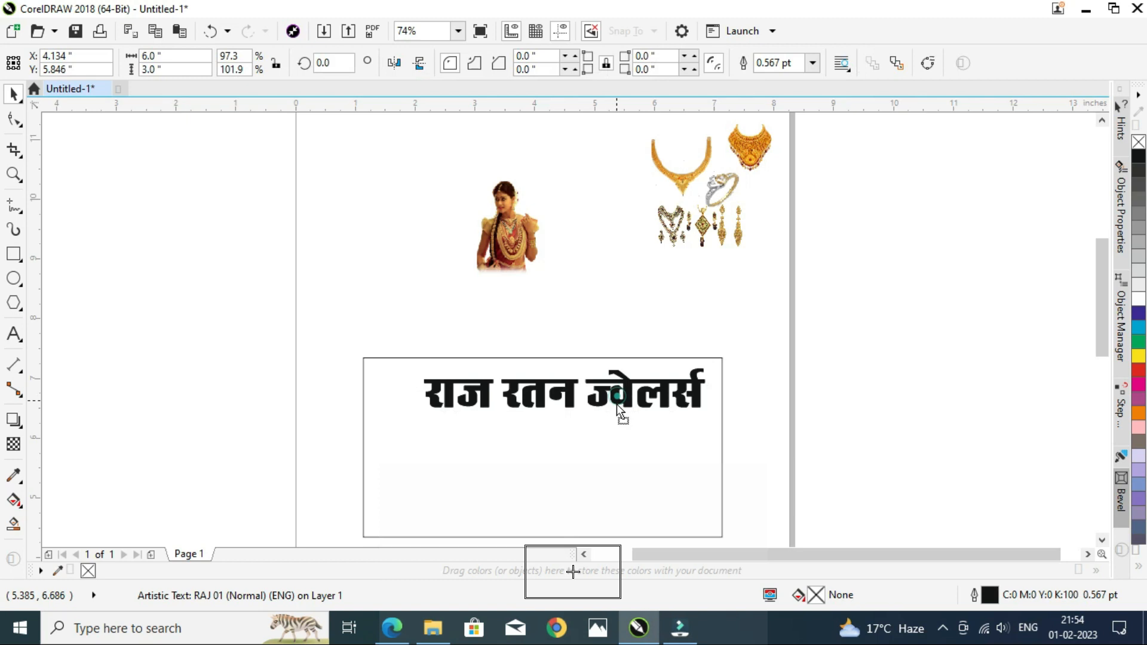
# Step: Duplicate the title directly below itself and select all of the copy's text for editing
pyautogui.click(604, 391)
pyautogui.click(605, 389)
pyautogui.moveTo(605, 388); pyautogui.dragTo(604, 441)
pyautogui.doubleClick(605, 442)
pyautogui.hotkey('ctrl', 'a')
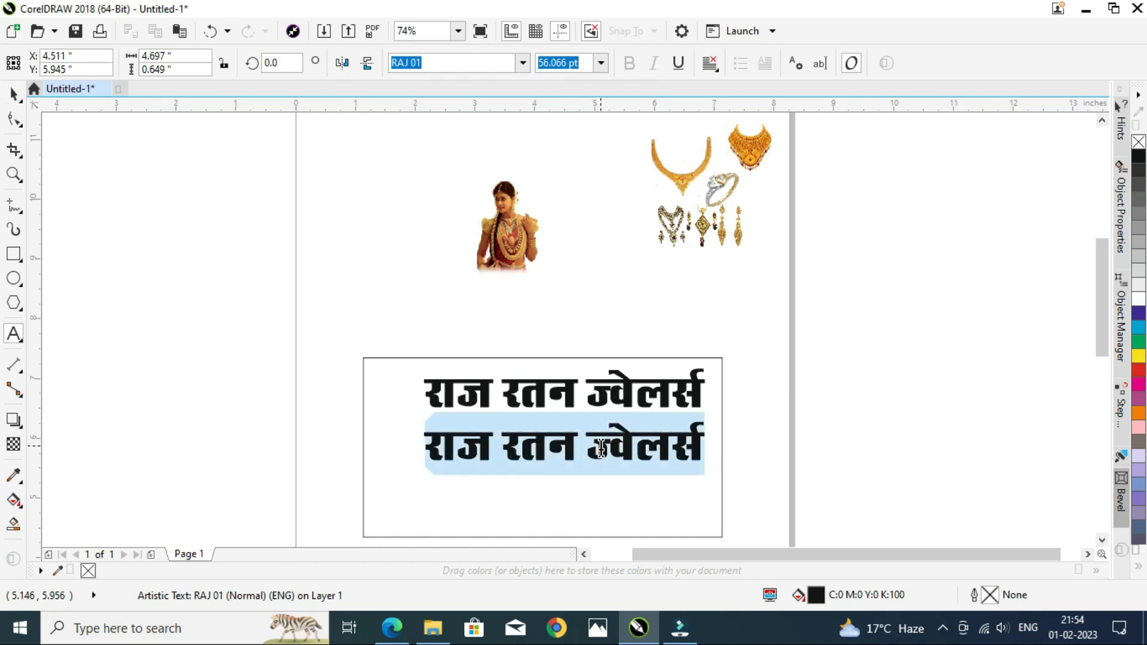
# Step: Replace the copy's text with 'हमारे यहाँ शुद्ध सोने व चाँदी के आभूषण'
pyautogui.write('हमारे')
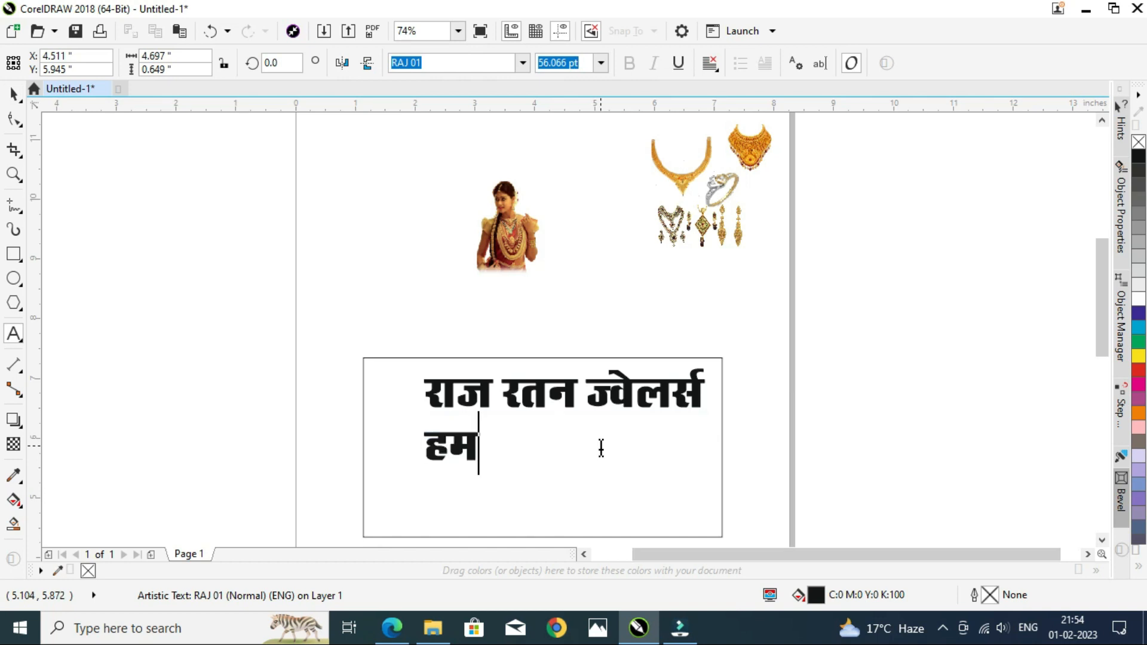
pyautogui.write(' यहा')
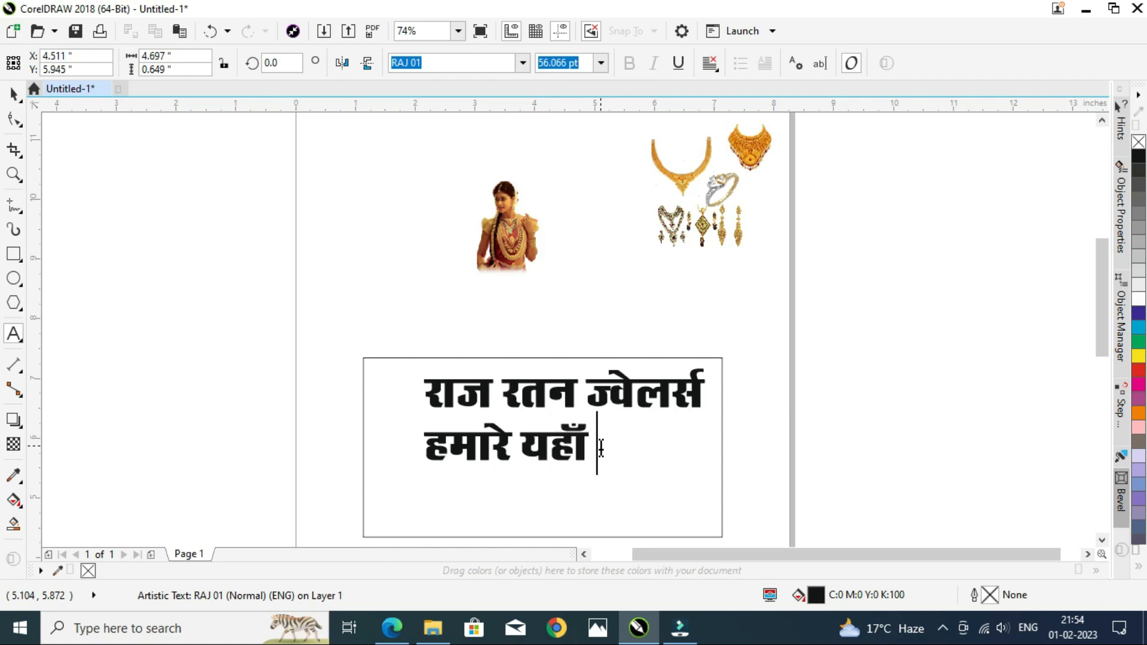
pyautogui.write('ँ शुर')
pyautogui.press('BackSpace')
pyautogui.write('द्ध')
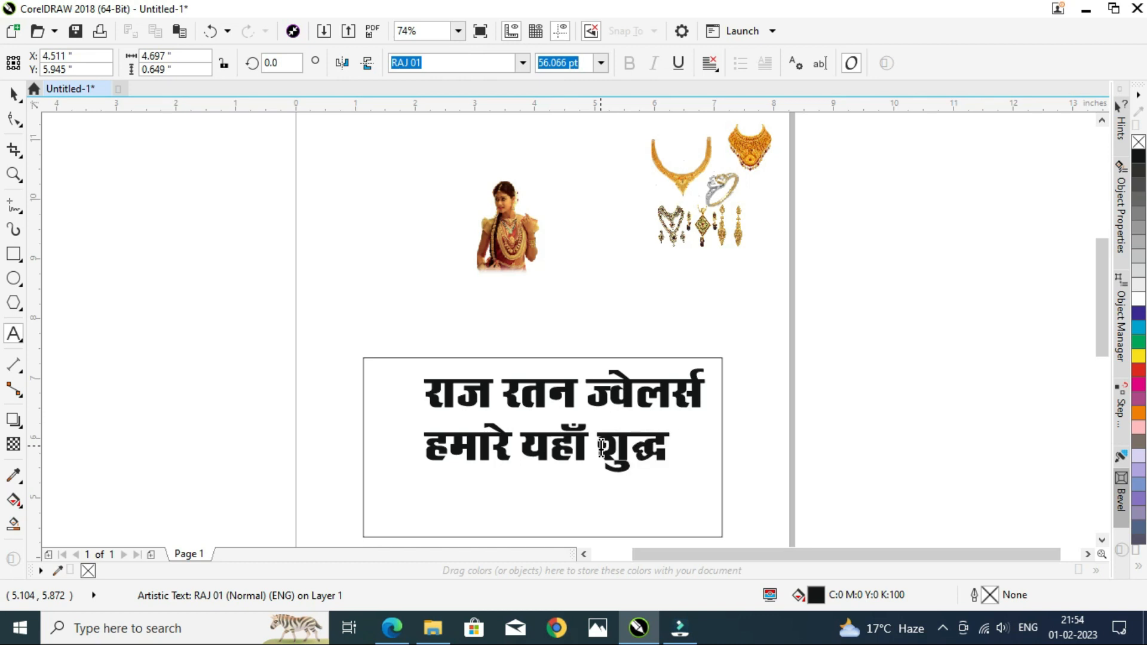
pyautogui.write(' सोने')
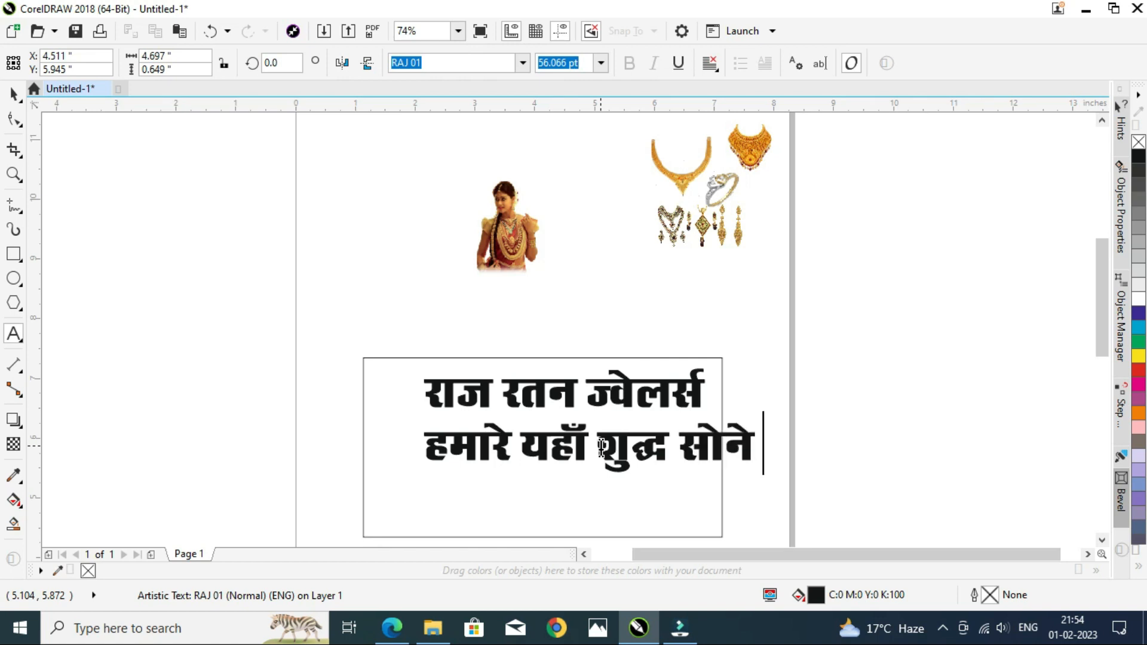
pyautogui.write(' व चा')
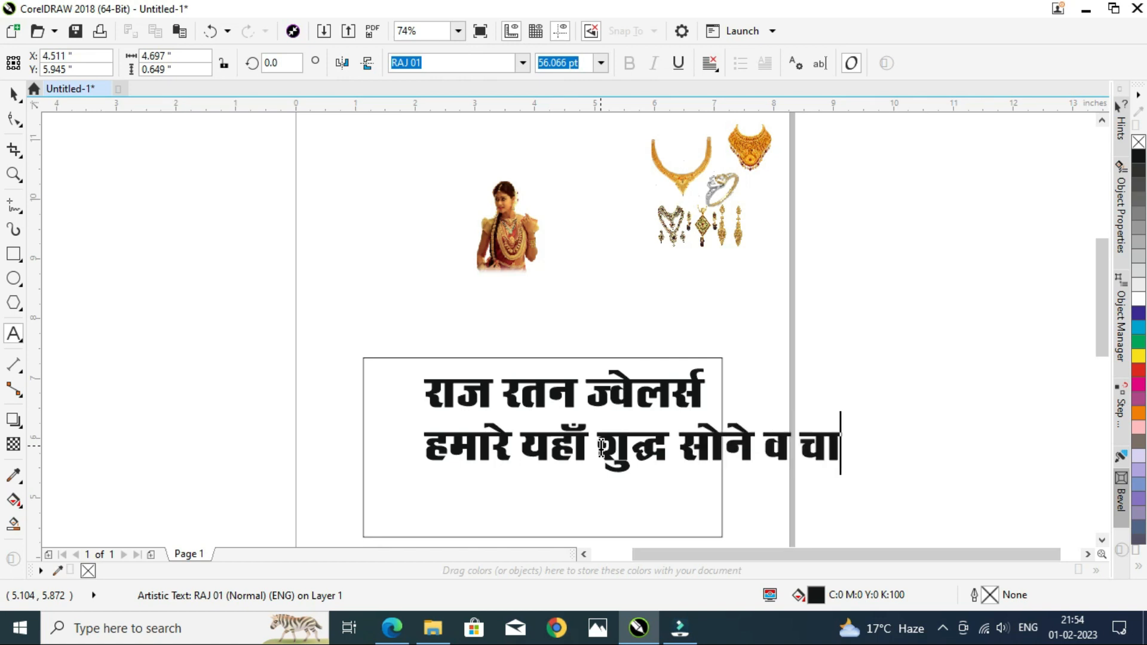
pyautogui.write('ँदी')
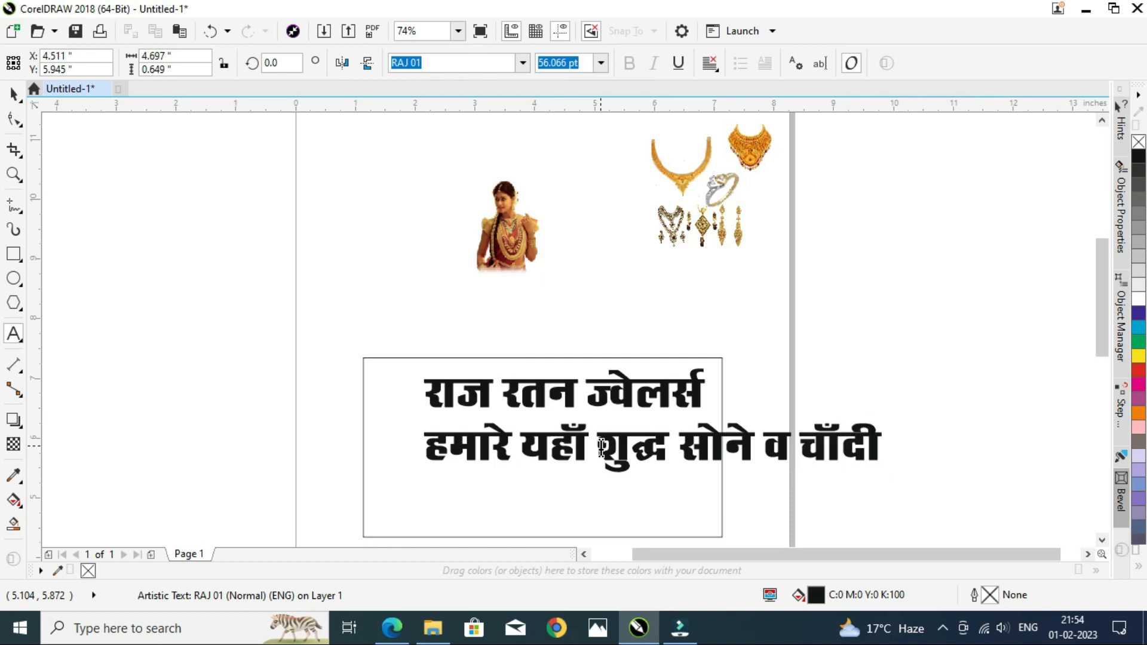
pyautogui.write(' के ')
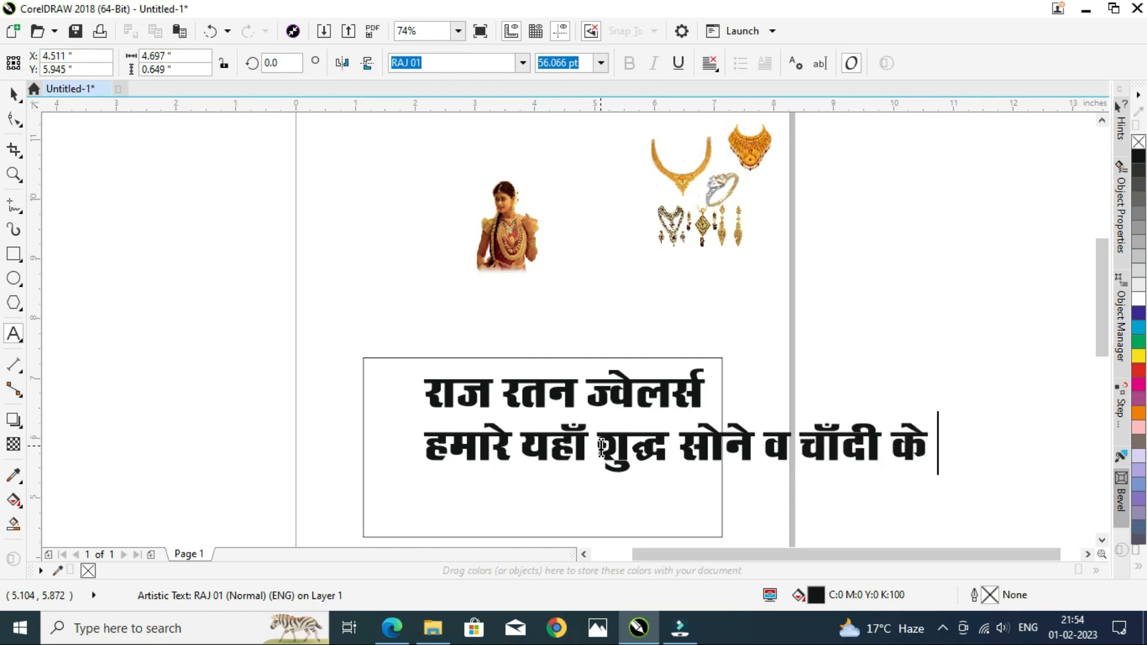
pyautogui.write('आभूषण')
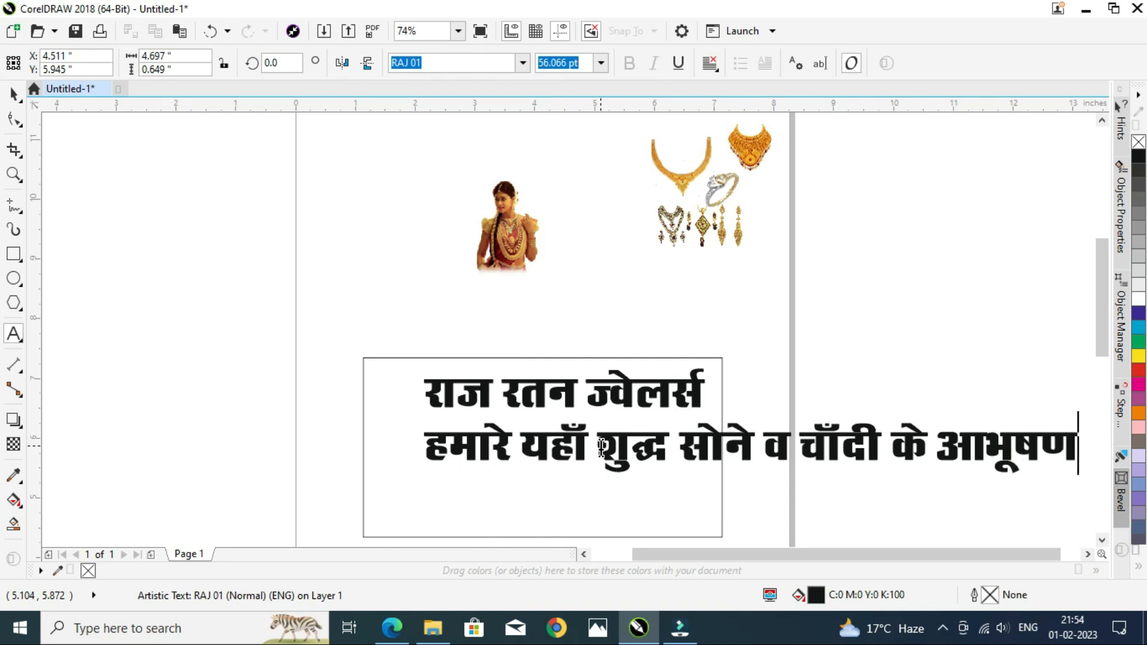
pyautogui.write(' त')
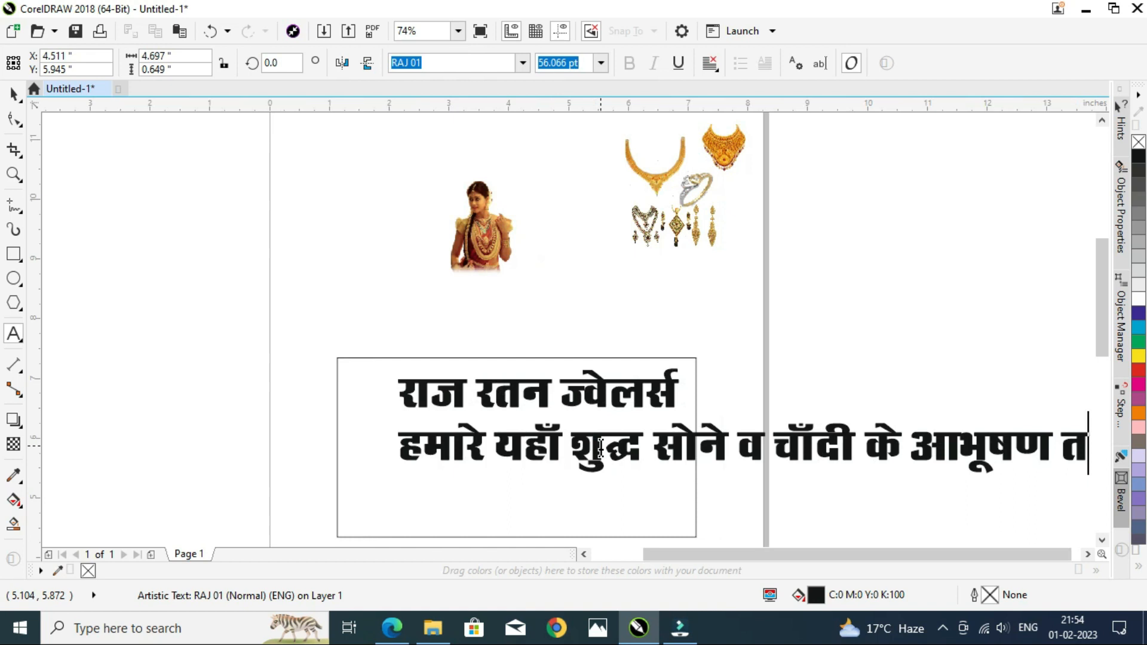
pyautogui.write('ैया')
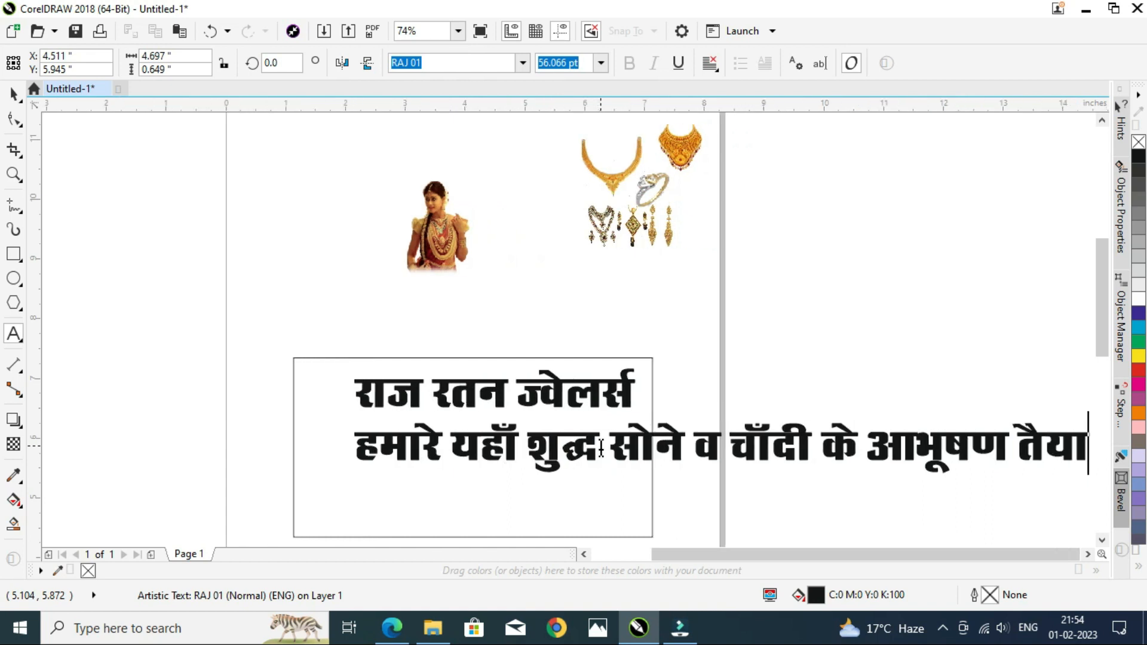
pyautogui.write('र ह')
# Step: Continue the line with 'तैयार किया जाता है एवं उचित मूल्य पर मिलता है' and start a new line
pyautogui.press('BackSpace')
pyautogui.press('BackSpace')
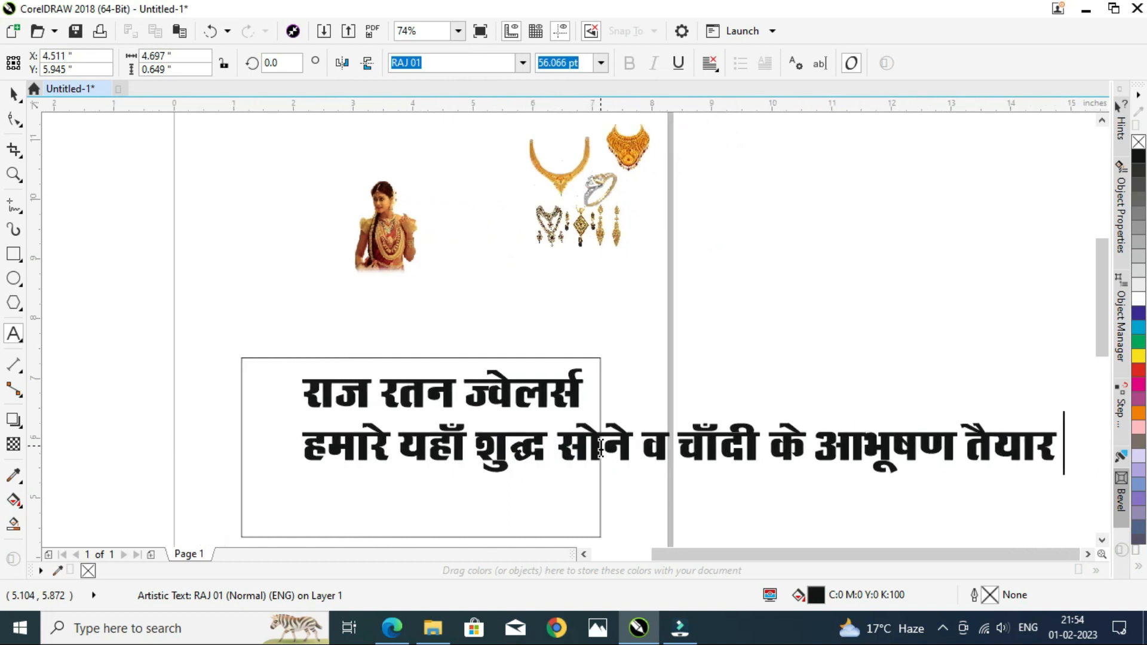
pyautogui.write('किया जा')
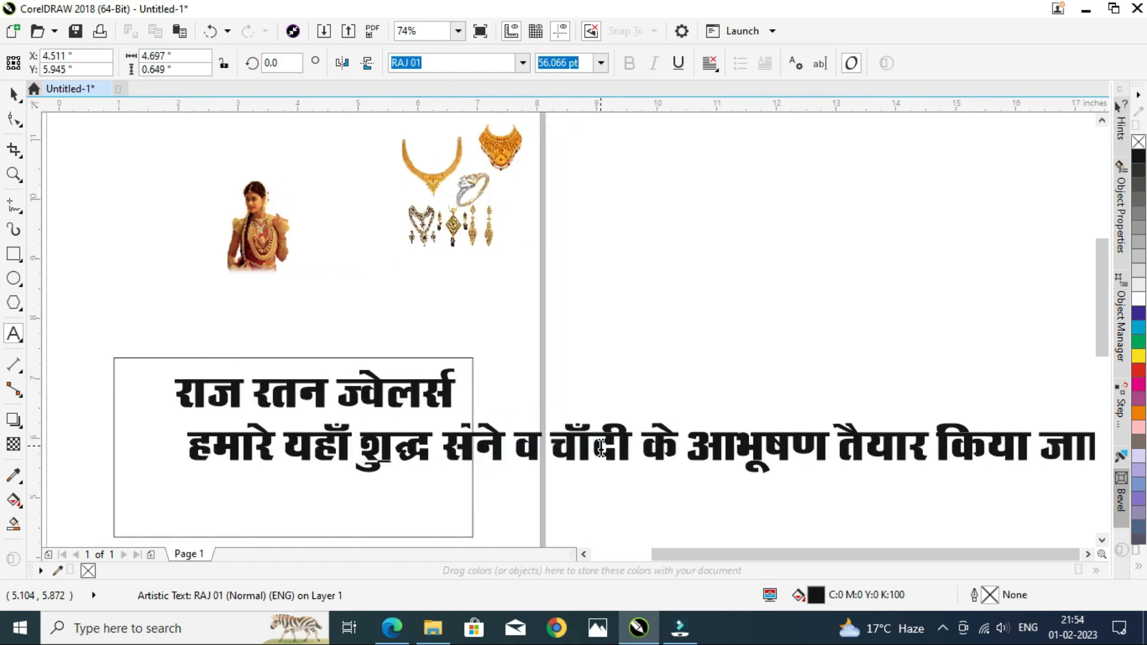
pyautogui.write('ता ह')
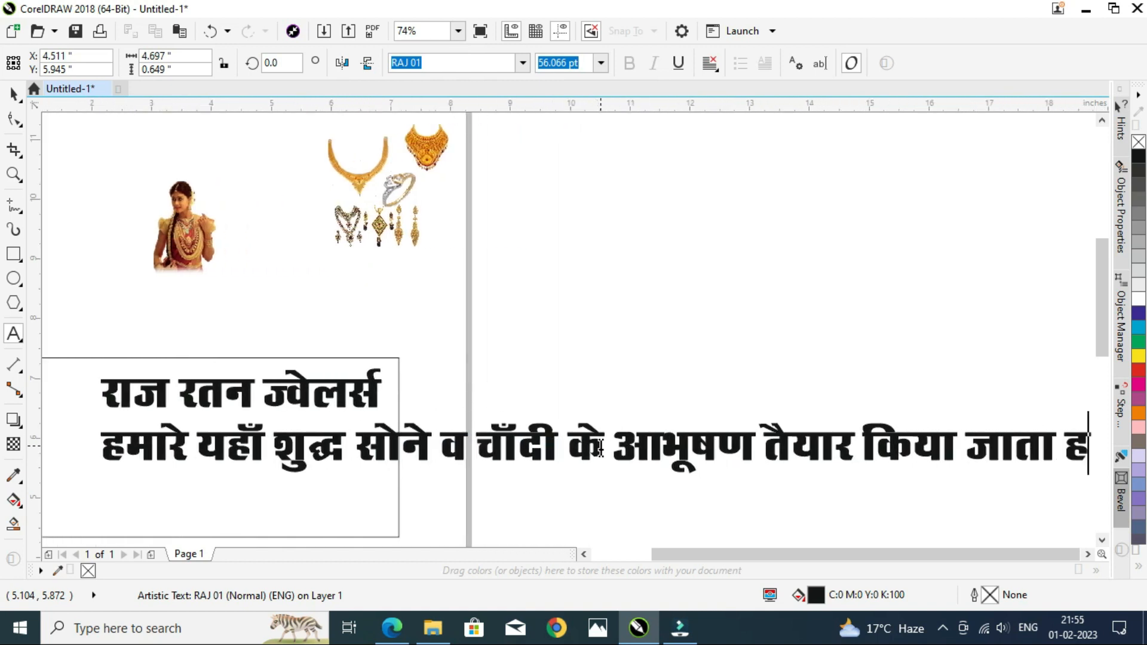
pyautogui.write('ै एवं')
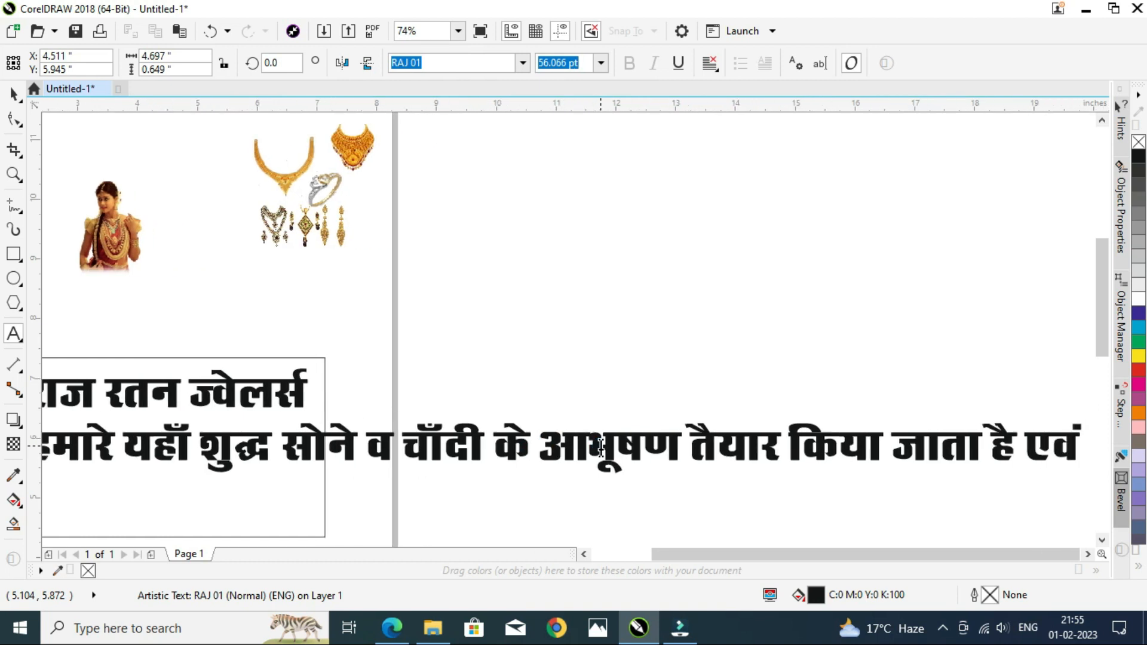
pyautogui.write(' उचित')
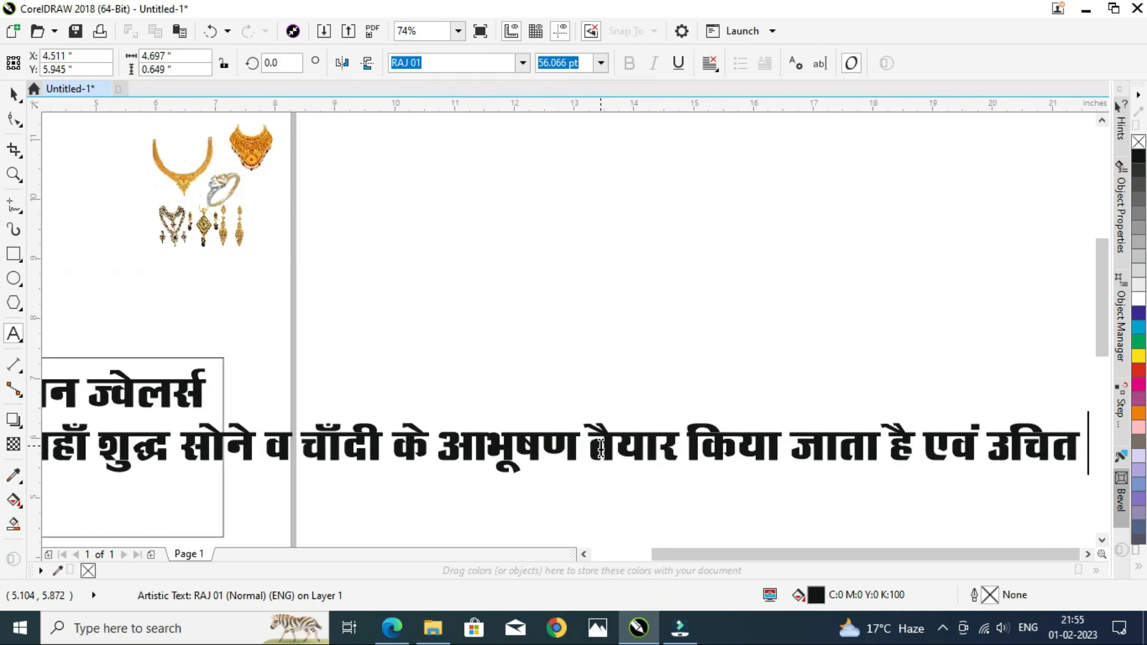
pyautogui.write(' मूल्य पर')
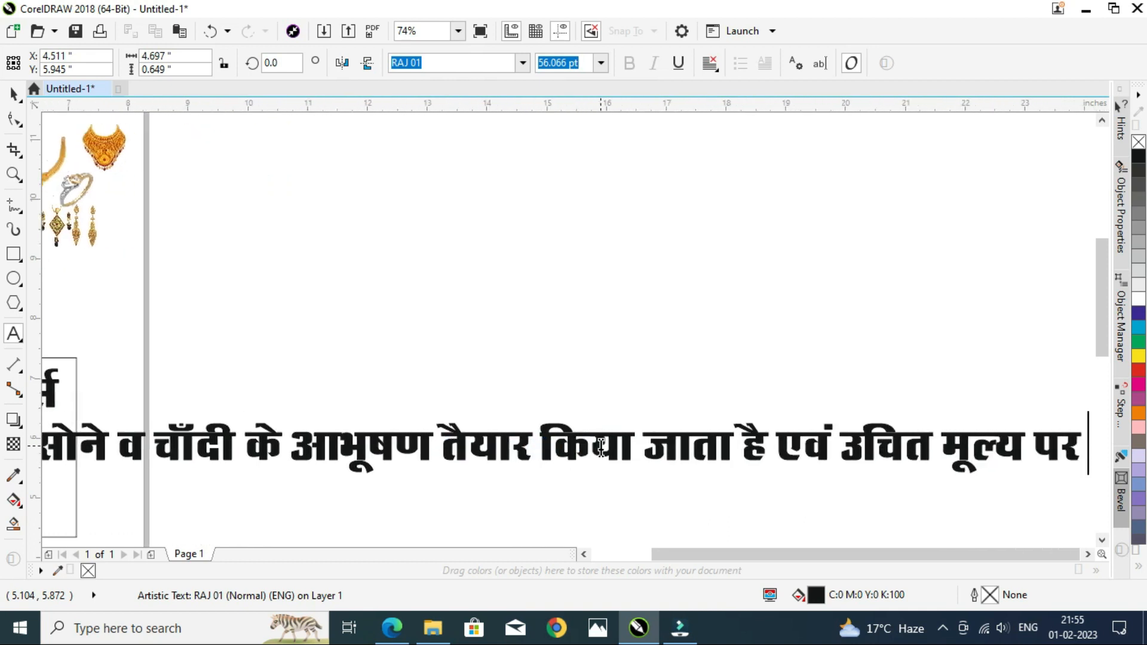
pyautogui.write(' मिल')
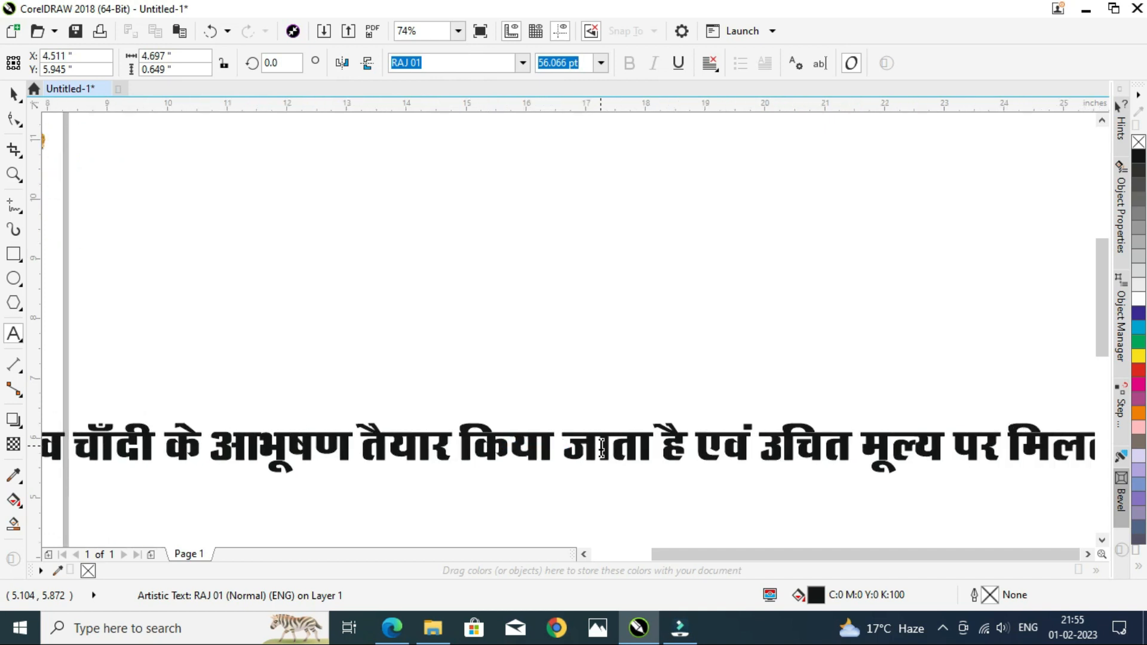
pyautogui.write('ता है')
pyautogui.press('Return')
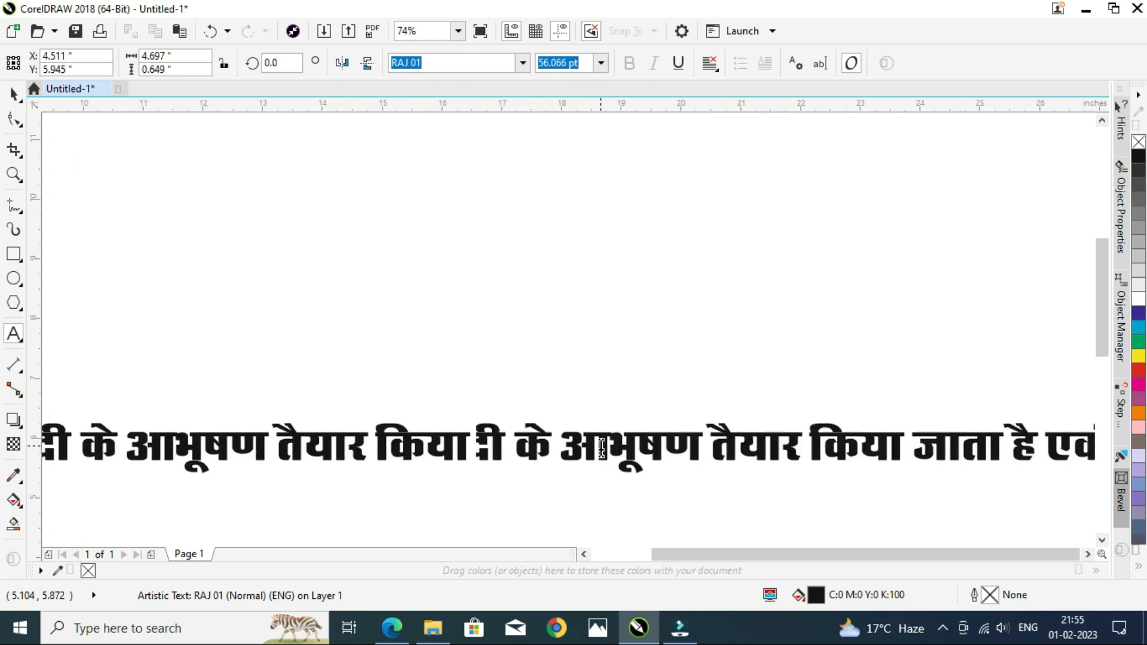
# Step: Add a line starting 'प्रो.' followed by the proprietor's name, then start a new line
pyautogui.write('प्रा')
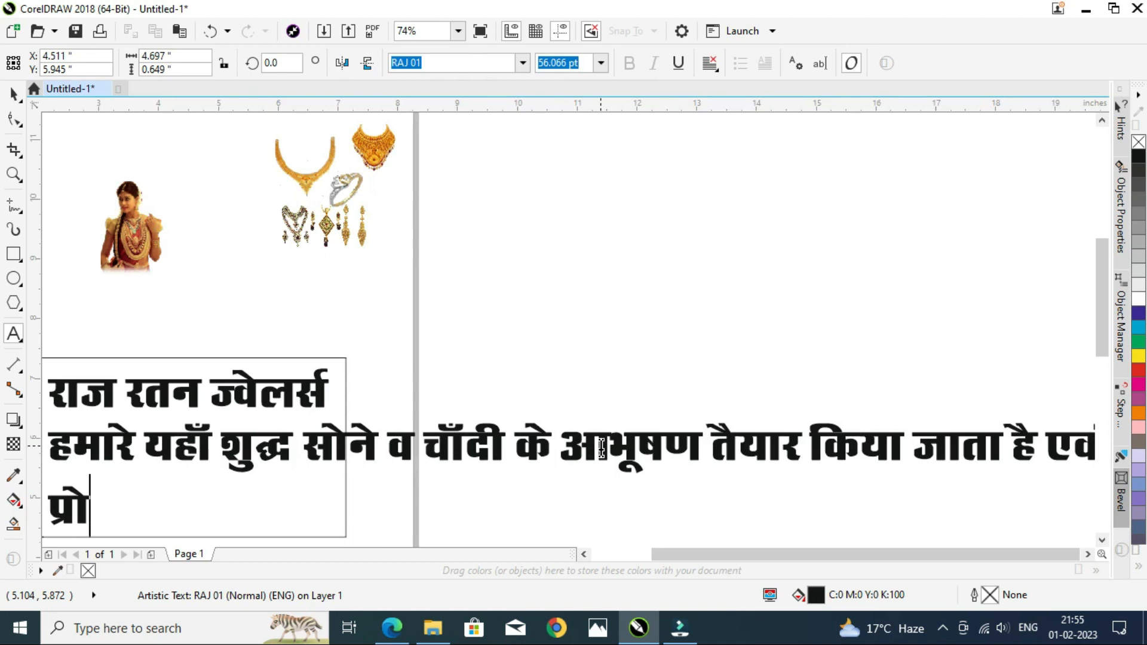
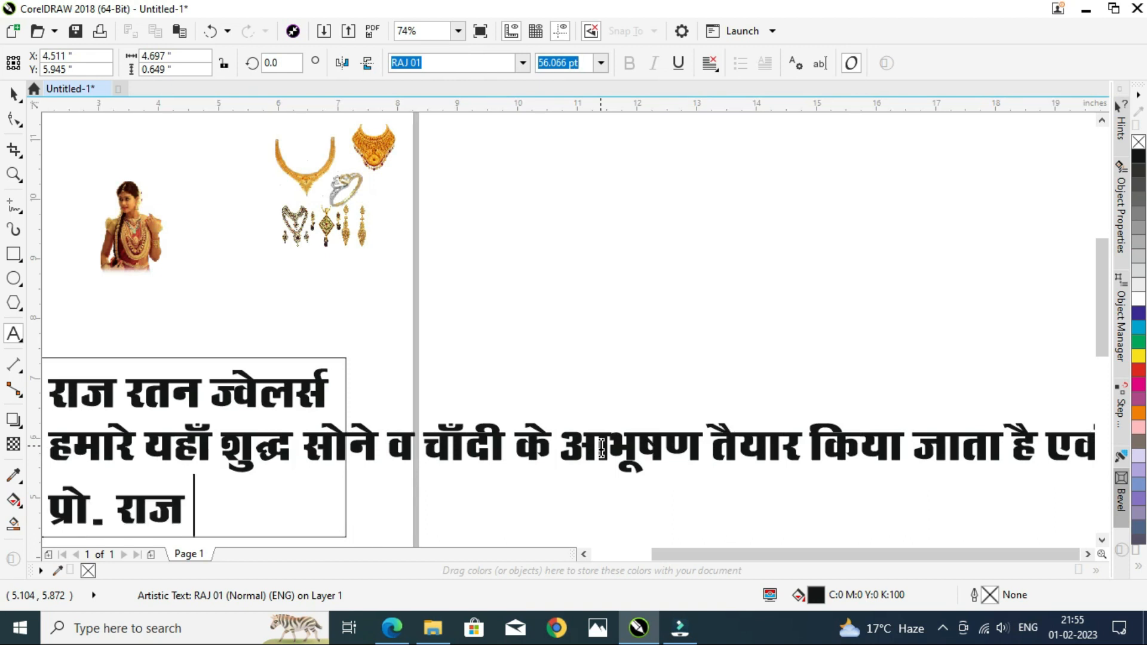
pyautogui.press('Return')
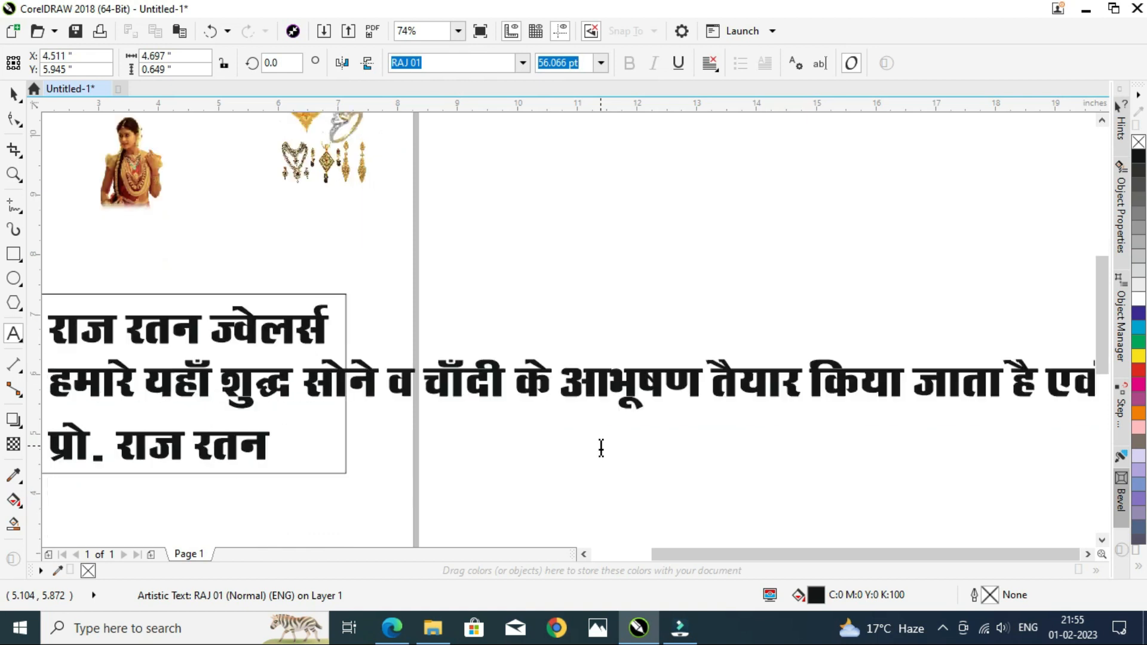
# Step: Add a line labelled 'मो0-' followed by the shop's mobile phone number, then start a new line
pyautogui.write('मो0')
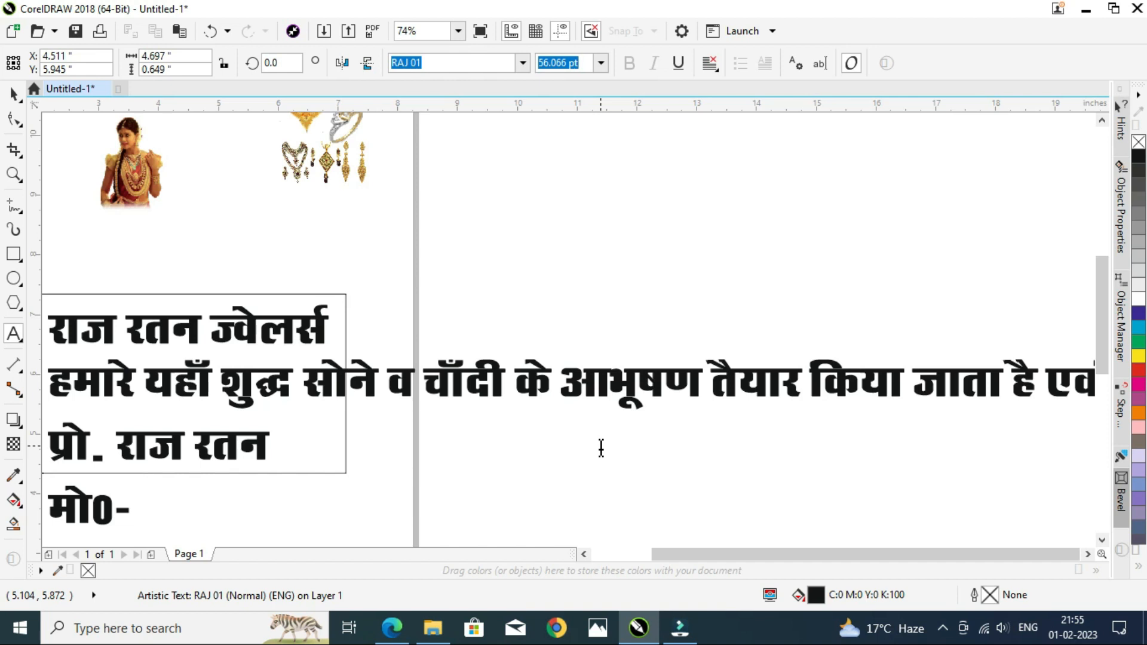
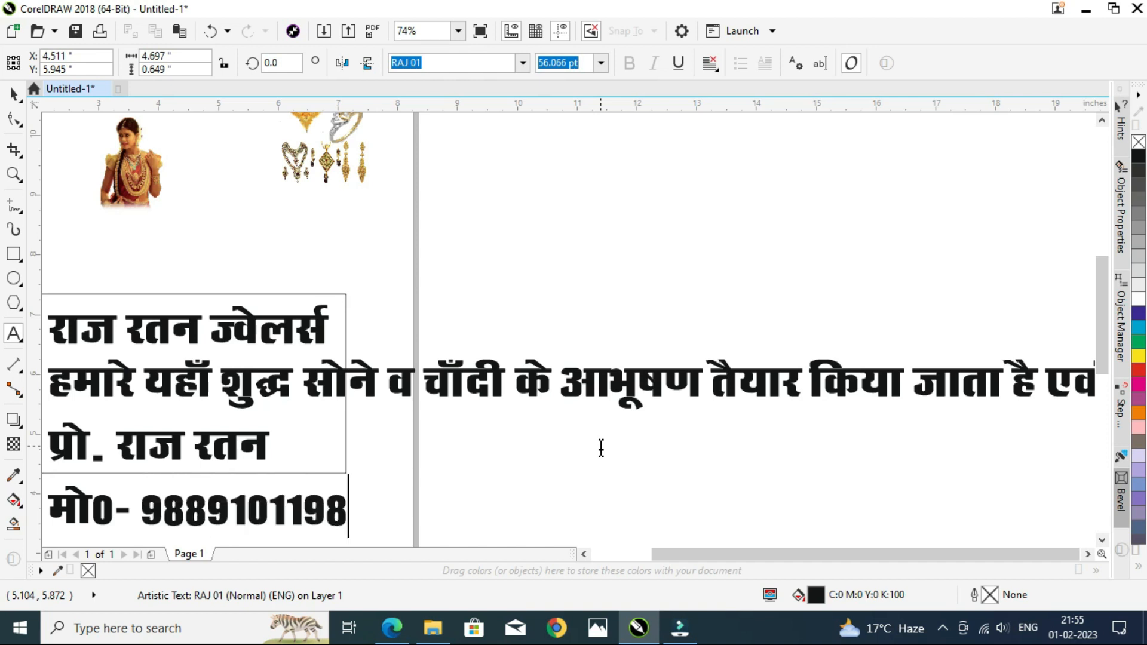
pyautogui.press('Return')
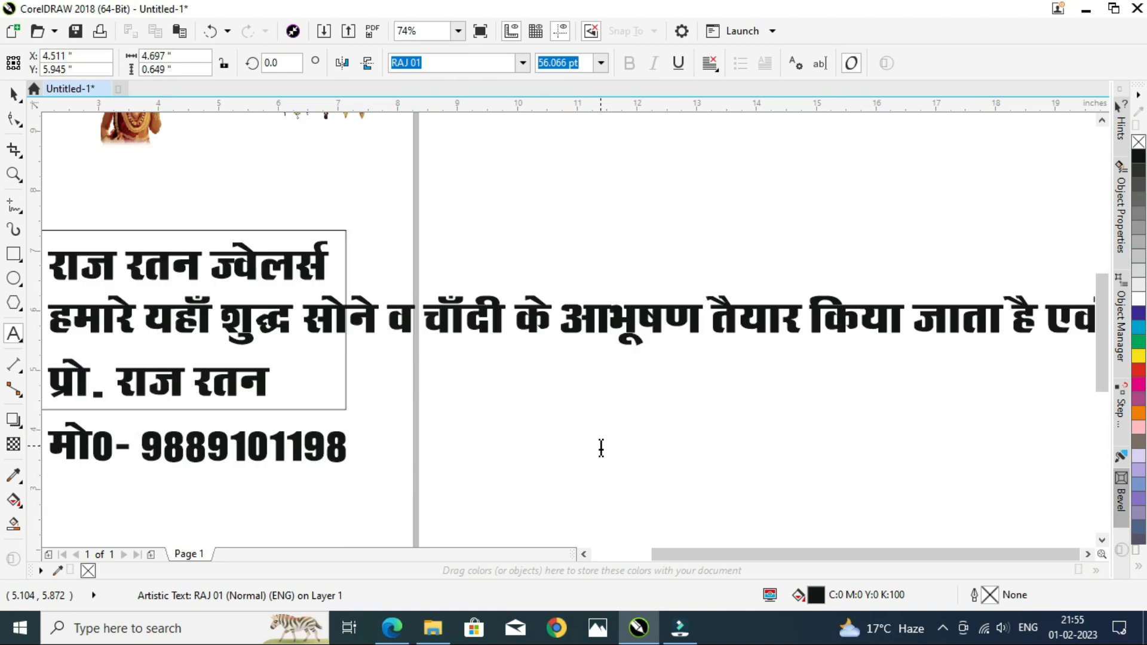
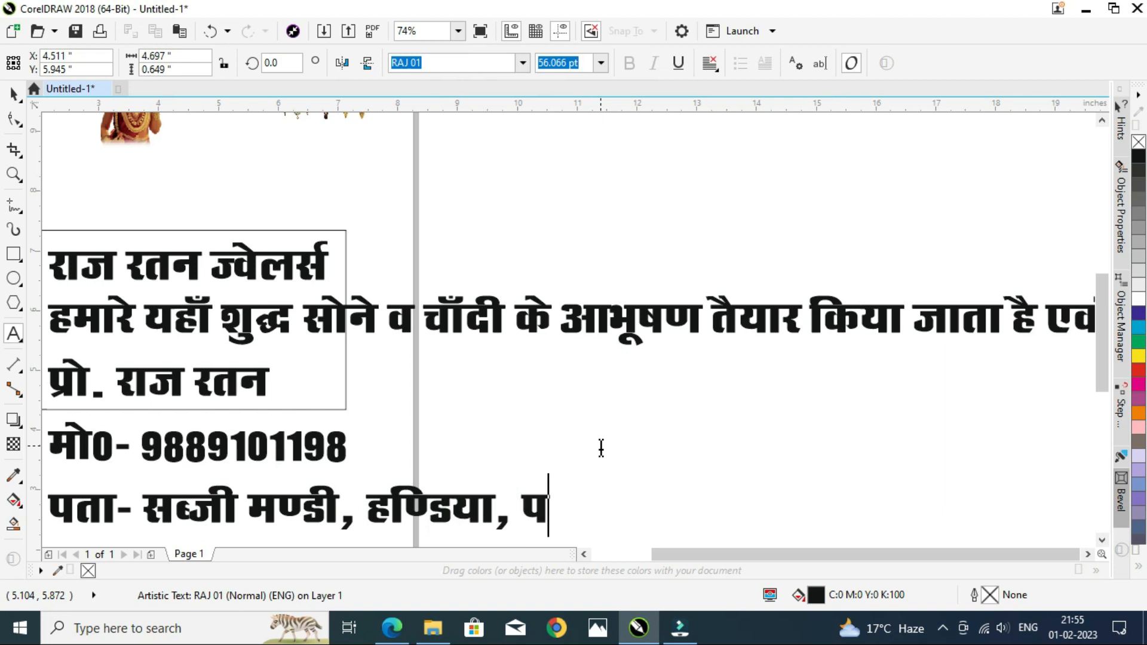
# Step: Add a final line labelled 'पता-' followed by the shop's postal address, then finish editing the text
pyautogui.press('BackSpace')
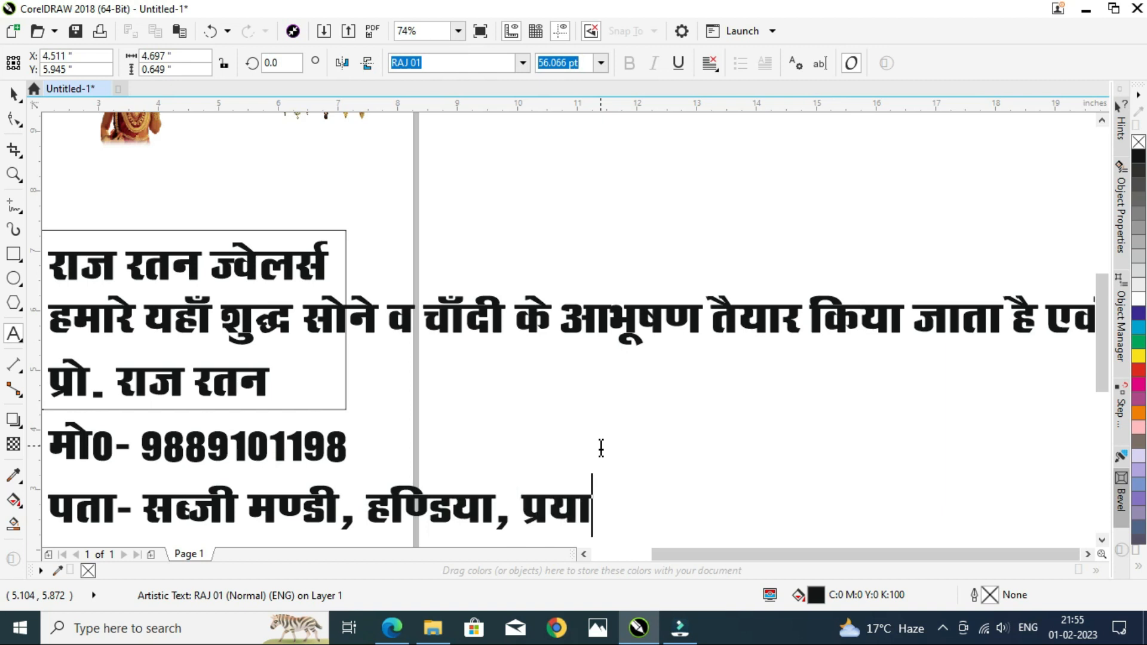
pyautogui.press('Escape')
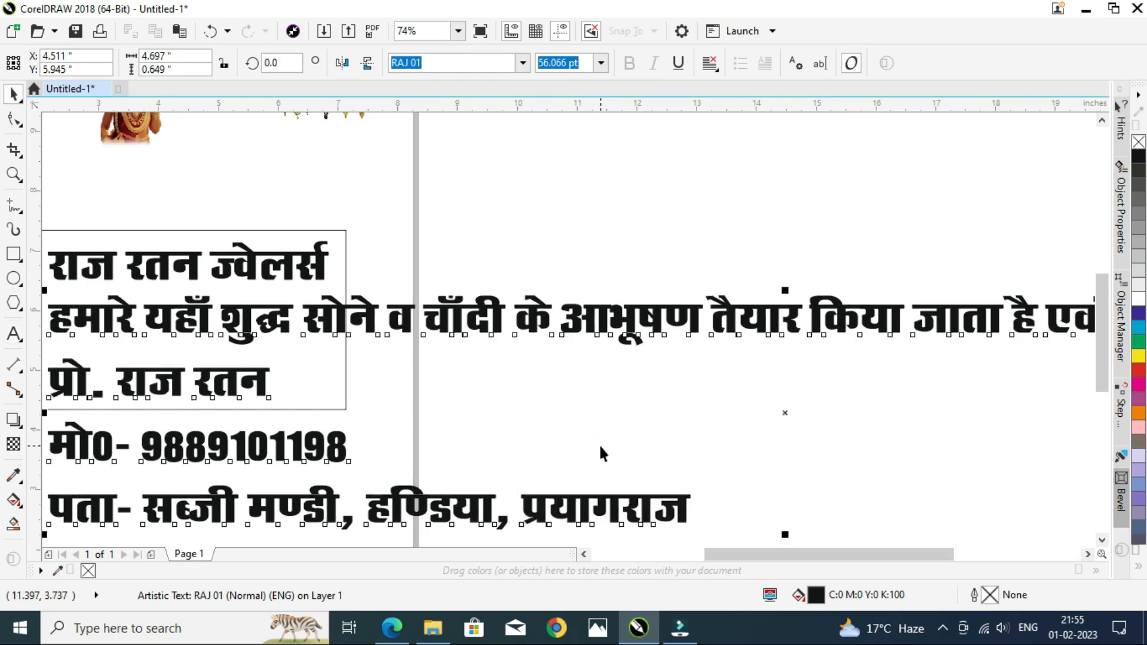
# Step: Move the woman's jewellery photo into the card frame beside the shop title
pyautogui.press('F4')
pyautogui.moveTo(1075, 510); pyautogui.dragTo(448, 469)
pyautogui.scroll(1, 126, 400)
pyautogui.scroll(-1, 126, 400)
pyautogui.press('F4')
pyautogui.moveTo(357, 428); pyautogui.dragTo(697, 290)
pyautogui.moveTo(431, 234); pyautogui.dragTo(330, 495)
pyautogui.moveTo(362, 429); pyautogui.dragTo(409, 369)
pyautogui.scroll(-1, 315, 463)
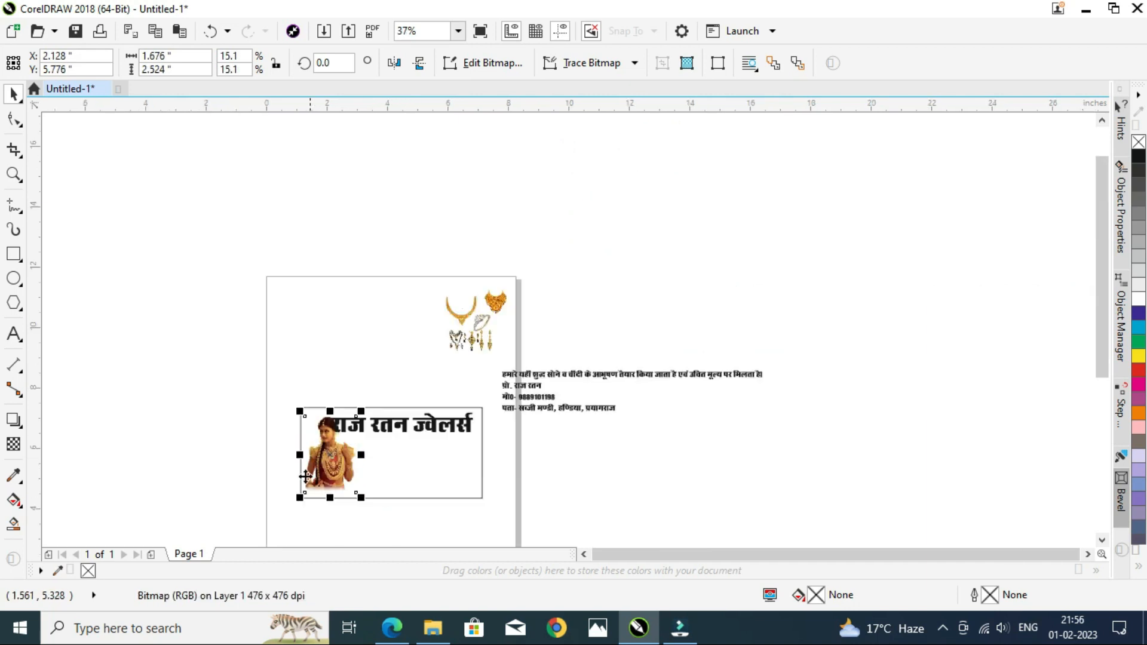
# Step: Reposition the woman's photo so it sits snugly against the frame's left edge
pyautogui.scroll(2, 303, 479)
pyautogui.moveTo(372, 437)
pyautogui.mouseDown()
pyautogui.moveTo(360, 457)
pyautogui.moveTo(371, 432)
pyautogui.mouseUp()
pyautogui.scroll(-1, 371, 432)
pyautogui.click(267, 402)
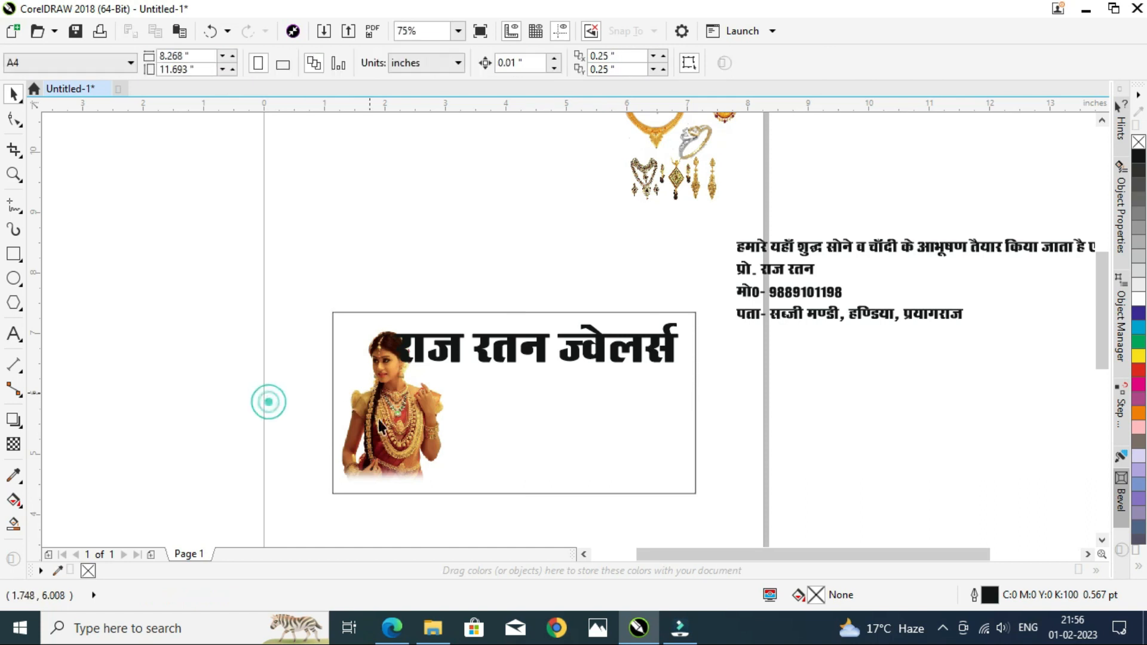
pyautogui.click(375, 429)
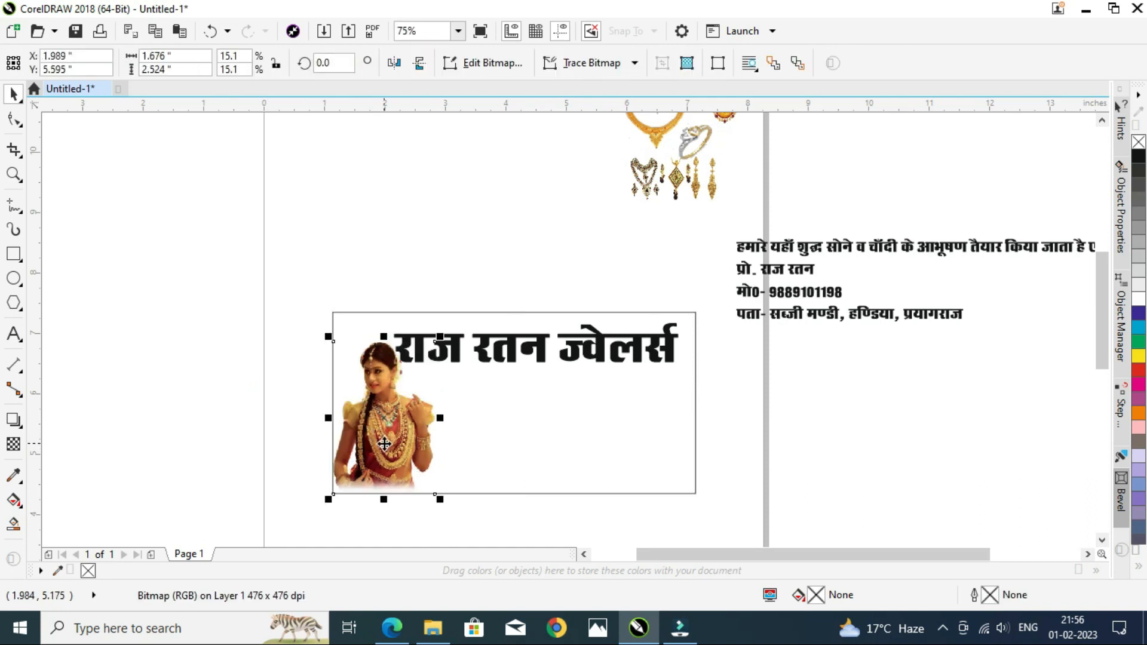
pyautogui.scroll(1, 385, 445)
pyautogui.scroll(-1, 335, 430)
pyautogui.moveTo(411, 326); pyautogui.dragTo(425, 305)
pyautogui.click(259, 340)
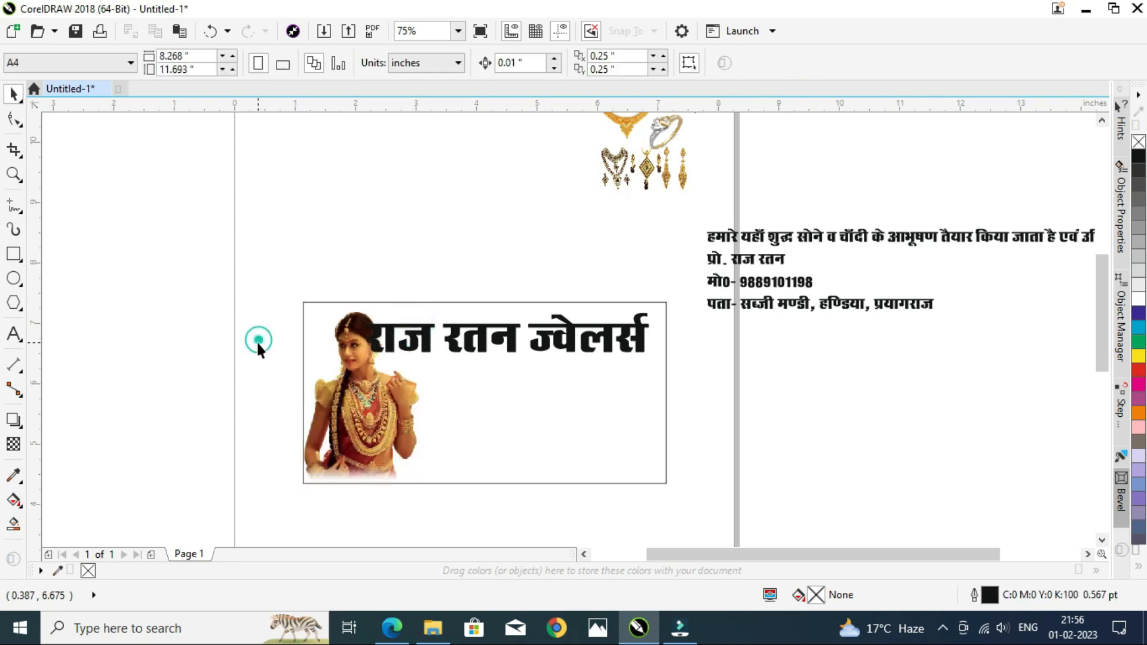
# Step: Move the jewellery pieces image down next to the card frame
pyautogui.scroll(-2, 258, 343)
pyautogui.scroll(2, 258, 346)
pyautogui.scroll(-1, 205, 441)
pyautogui.scroll(1, 157, 470)
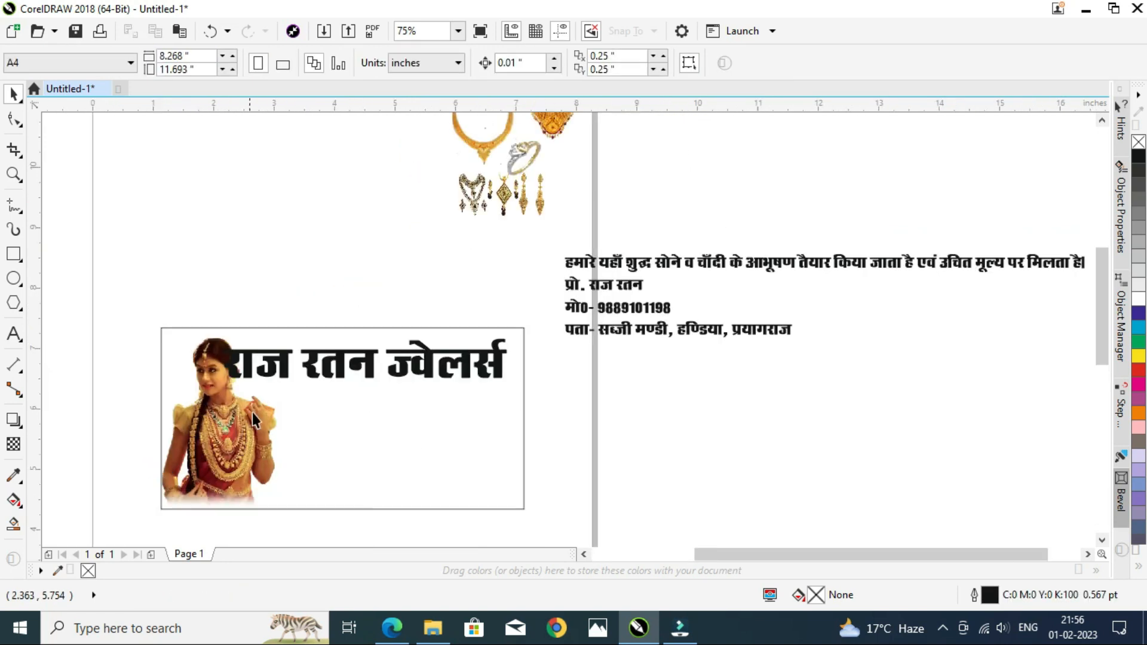
pyautogui.scroll(-1, 249, 414)
pyautogui.moveTo(302, 219); pyautogui.dragTo(438, 332)
pyautogui.moveTo(396, 292); pyautogui.dragTo(439, 428)
pyautogui.click(399, 500)
pyautogui.scroll(1, 341, 475)
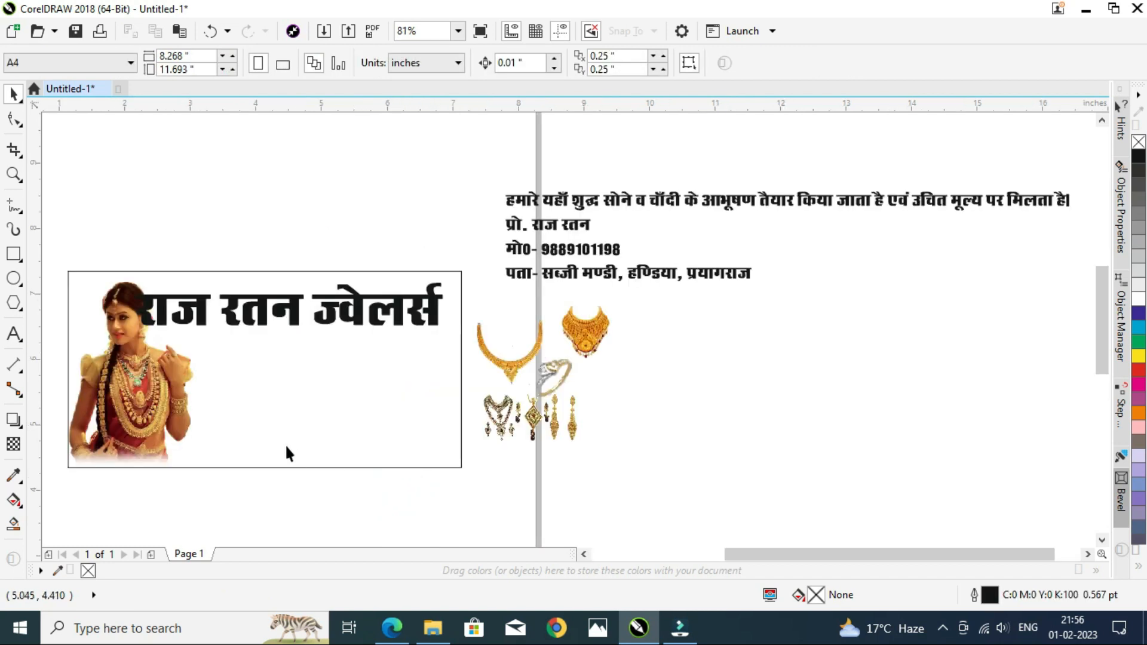
pyautogui.click(202, 323)
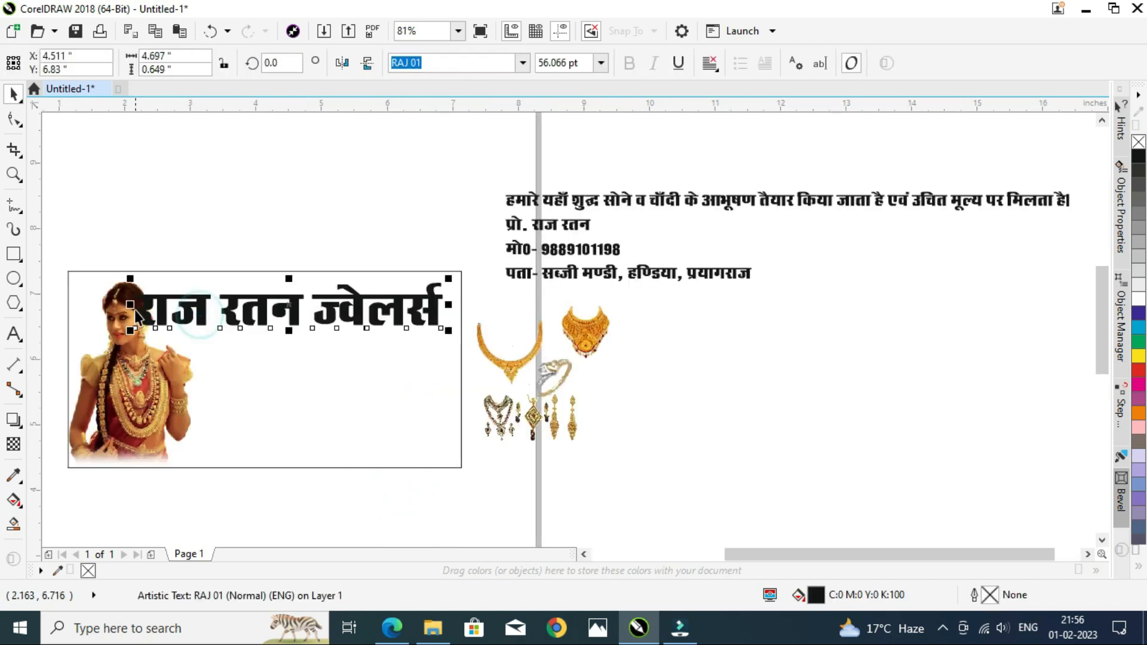
pyautogui.moveTo(133, 304); pyautogui.dragTo(173, 305)
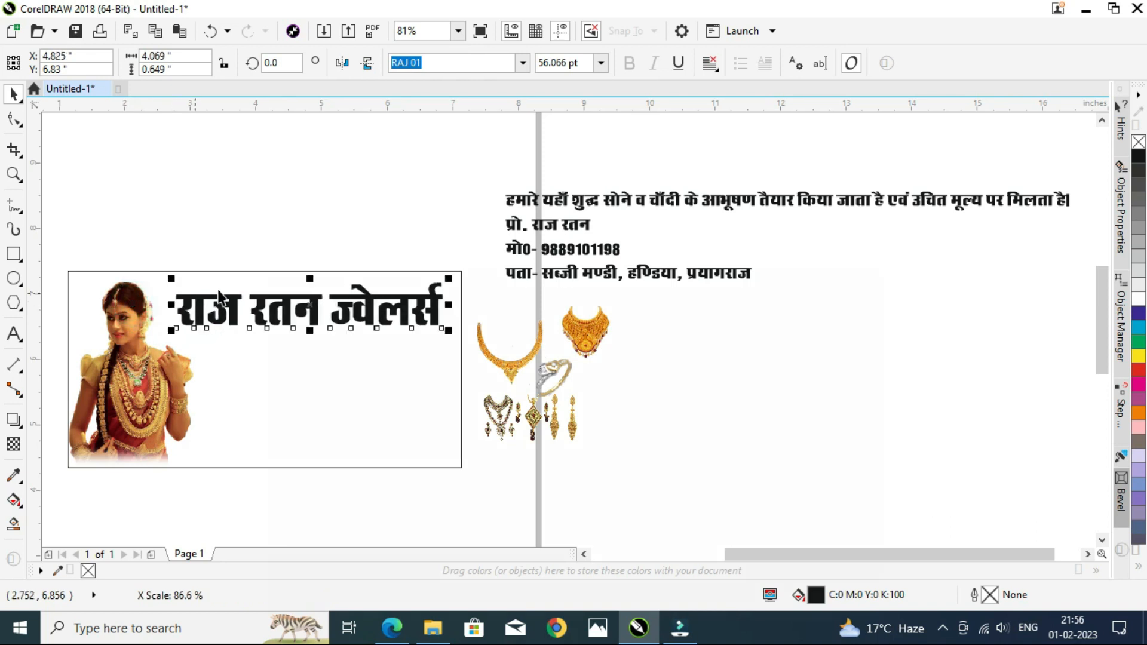
pyautogui.moveTo(310, 330); pyautogui.dragTo(306, 315)
pyautogui.click(440, 62)
pyautogui.write('A-SuperHindi-8')
pyautogui.press('Return')
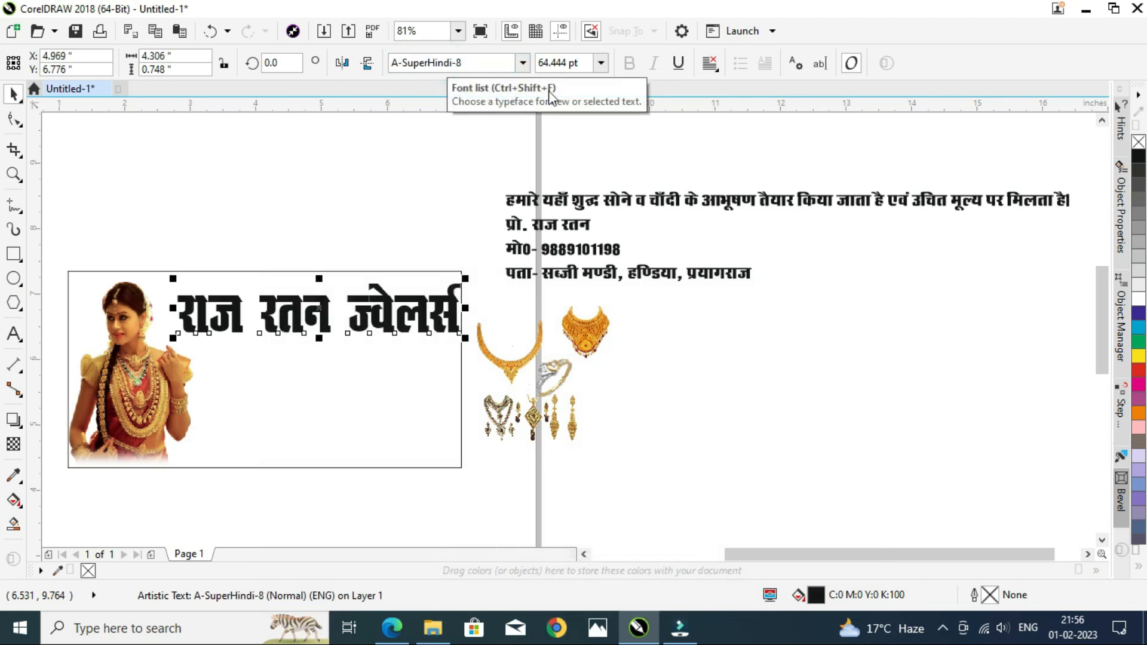
pyautogui.click(522, 63)
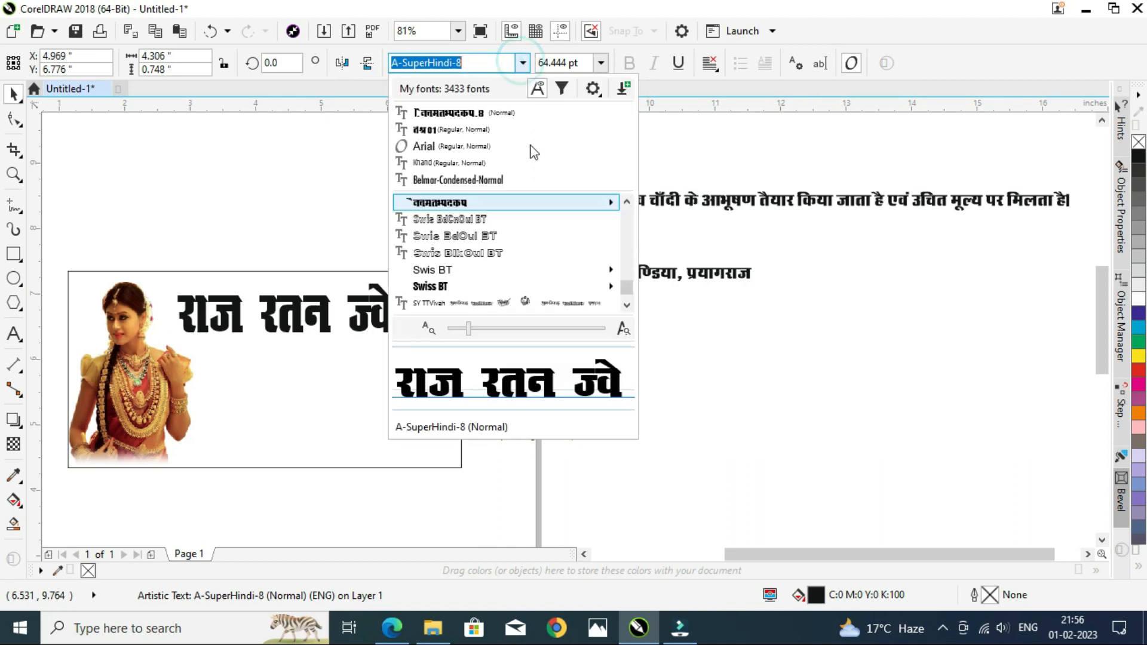
pyautogui.moveTo(580, 205)
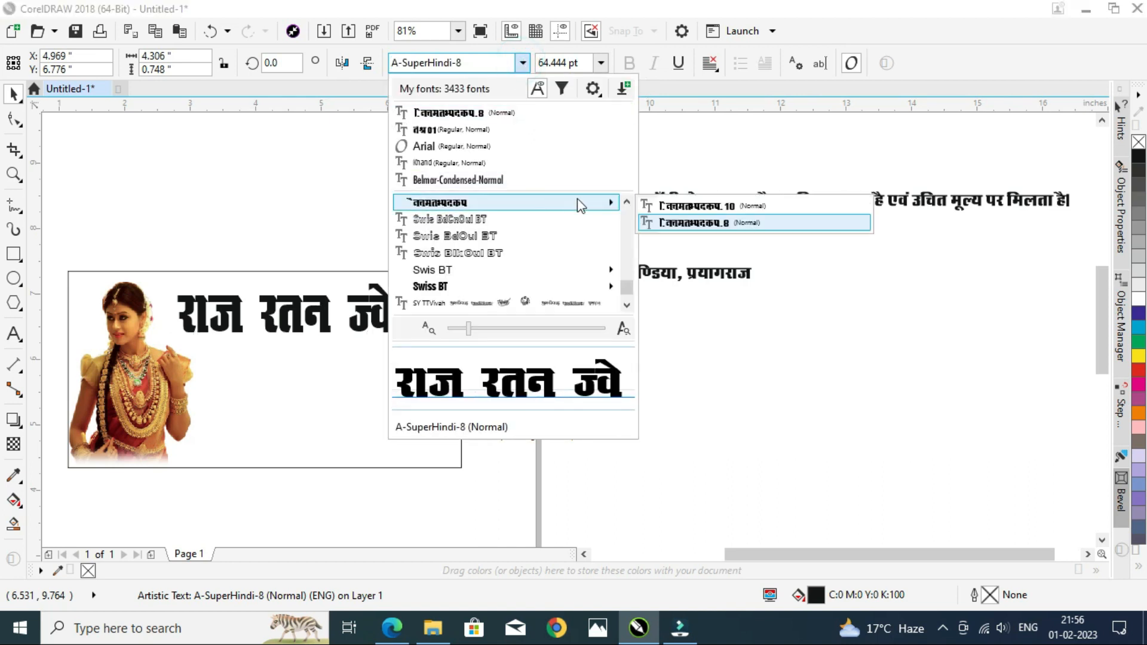
pyautogui.click(687, 206)
# Step: Nudge and slightly narrow the title so it fits inside the card frame
pyautogui.scroll(3, 231, 331)
pyautogui.scroll(-3, 231, 331)
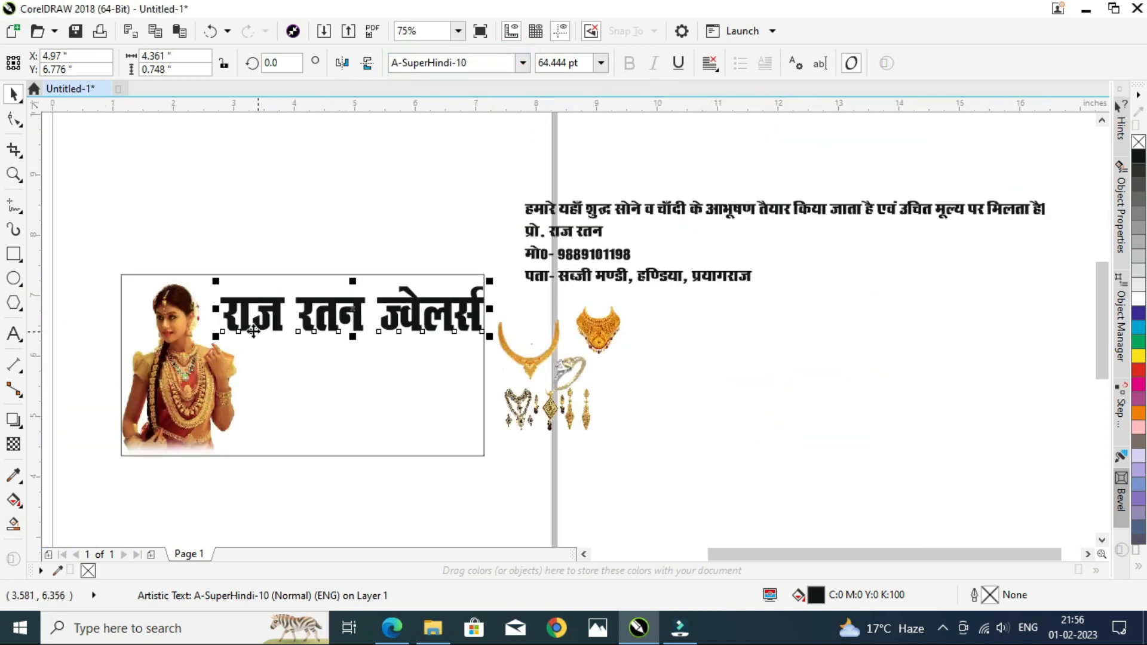
pyautogui.scroll(3, 239, 329)
pyautogui.moveTo(280, 302); pyautogui.dragTo(259, 294)
pyautogui.moveTo(703, 285); pyautogui.dragTo(700, 285)
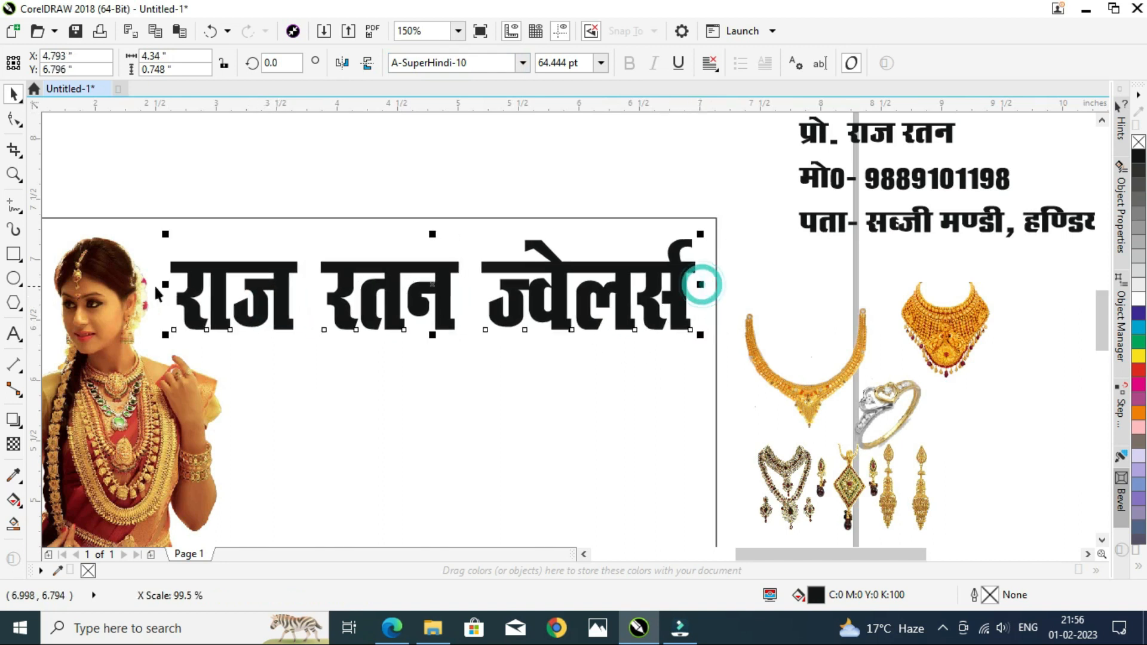
pyautogui.moveTo(191, 292); pyautogui.dragTo(197, 293)
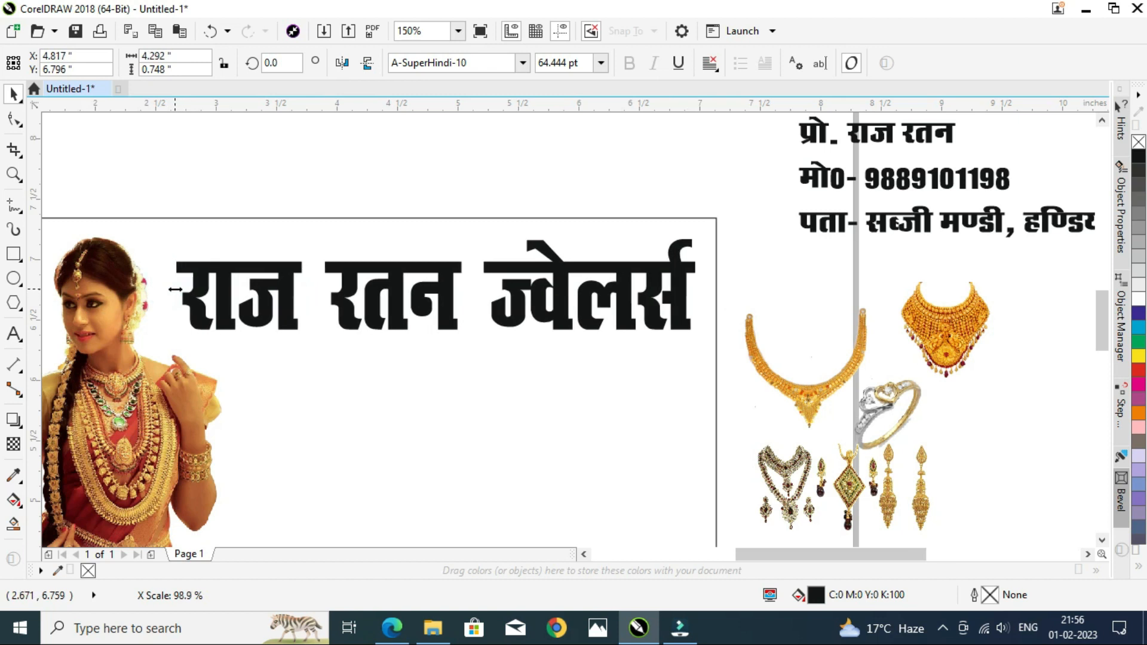
pyautogui.scroll(-2, 435, 343)
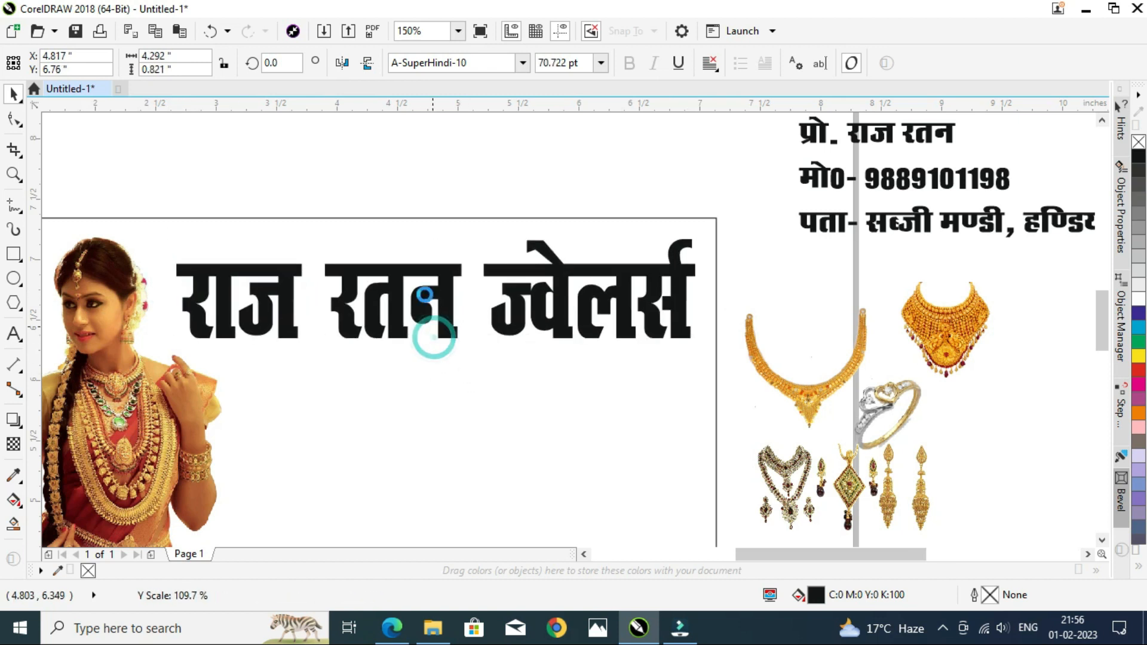
pyautogui.click(422, 201)
pyautogui.scroll(-1, 426, 245)
pyautogui.hotkey('ctrl', 's')
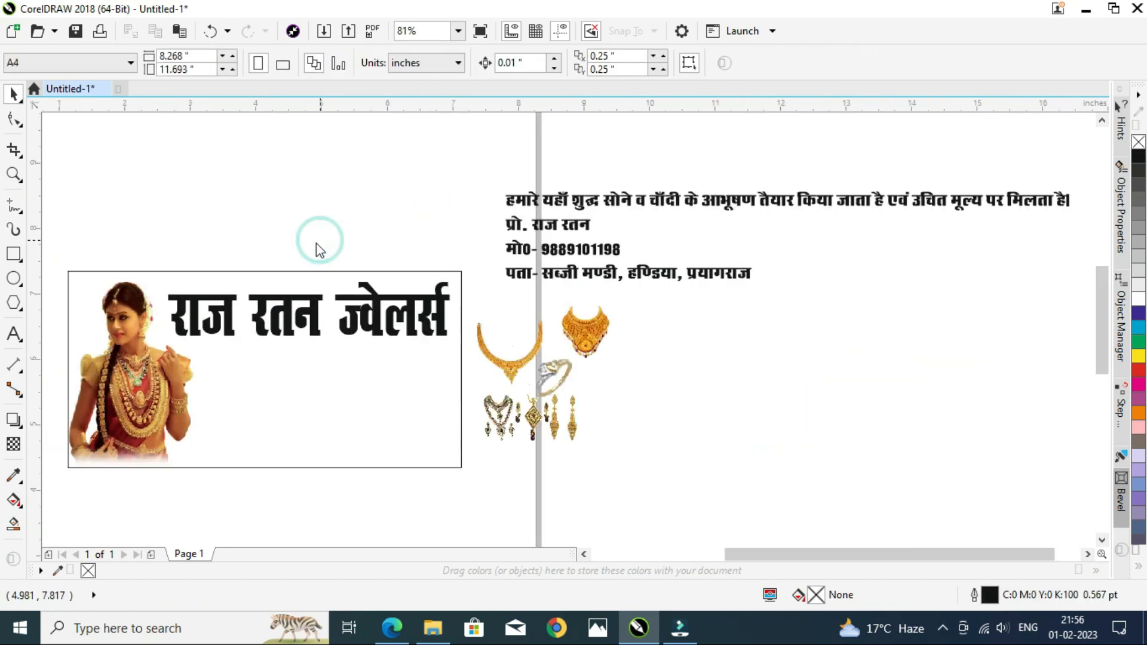
pyautogui.click(508, 450)
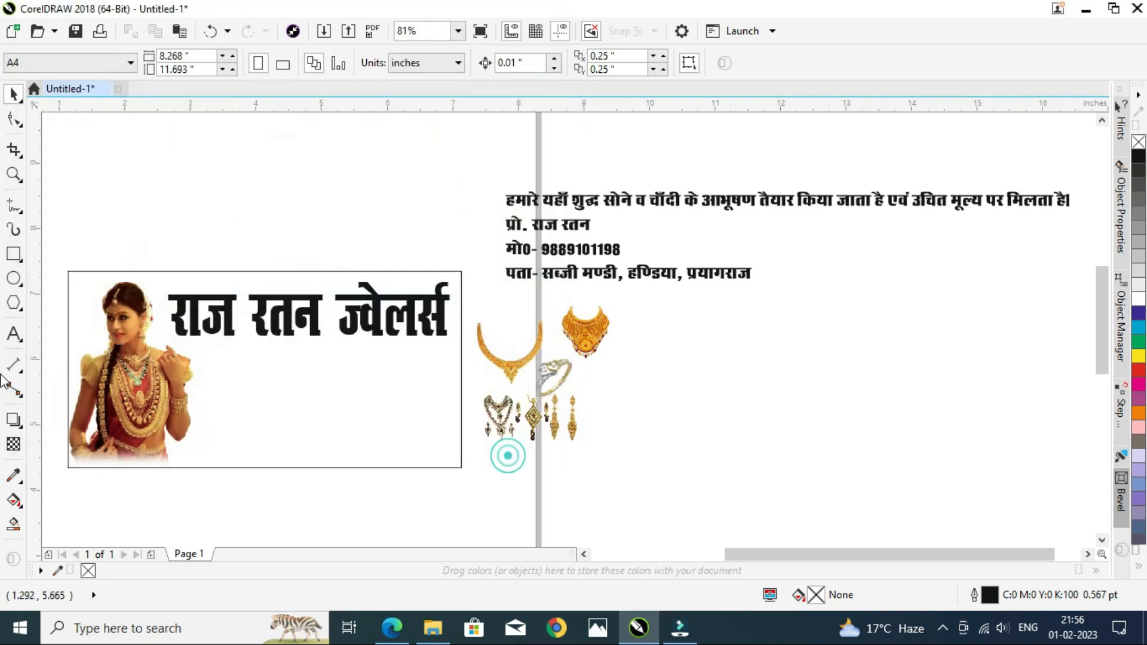
pyautogui.scroll(-2, 163, 394)
pyautogui.scroll(2, 145, 393)
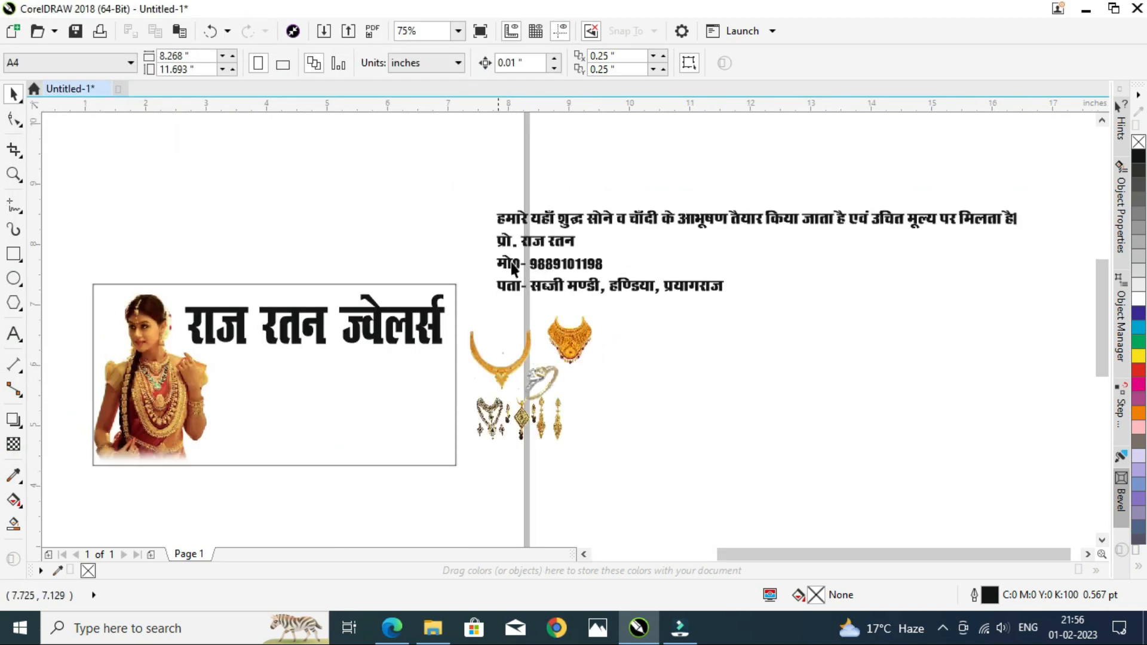
# Step: Move the description line into the card below the title and break it into two lines after 'तैयार'
pyautogui.moveTo(538, 224); pyautogui.dragTo(244, 372)
pyautogui.click(442, 394)
pyautogui.doubleClick(459, 367)
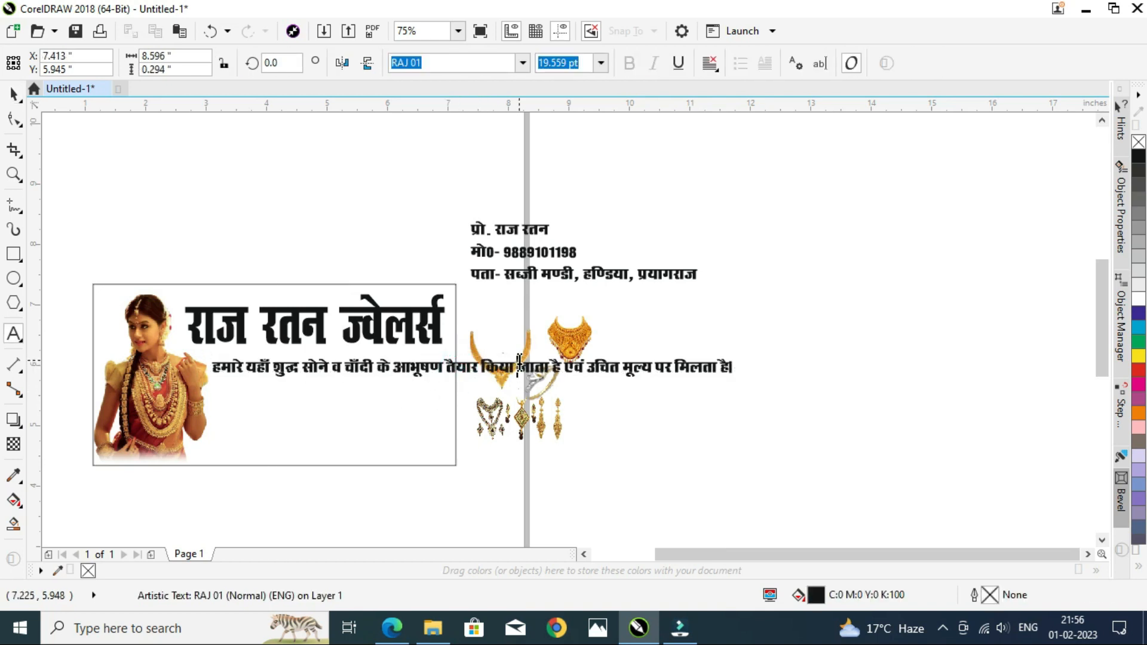
pyautogui.click(478, 364)
pyautogui.press('Return')
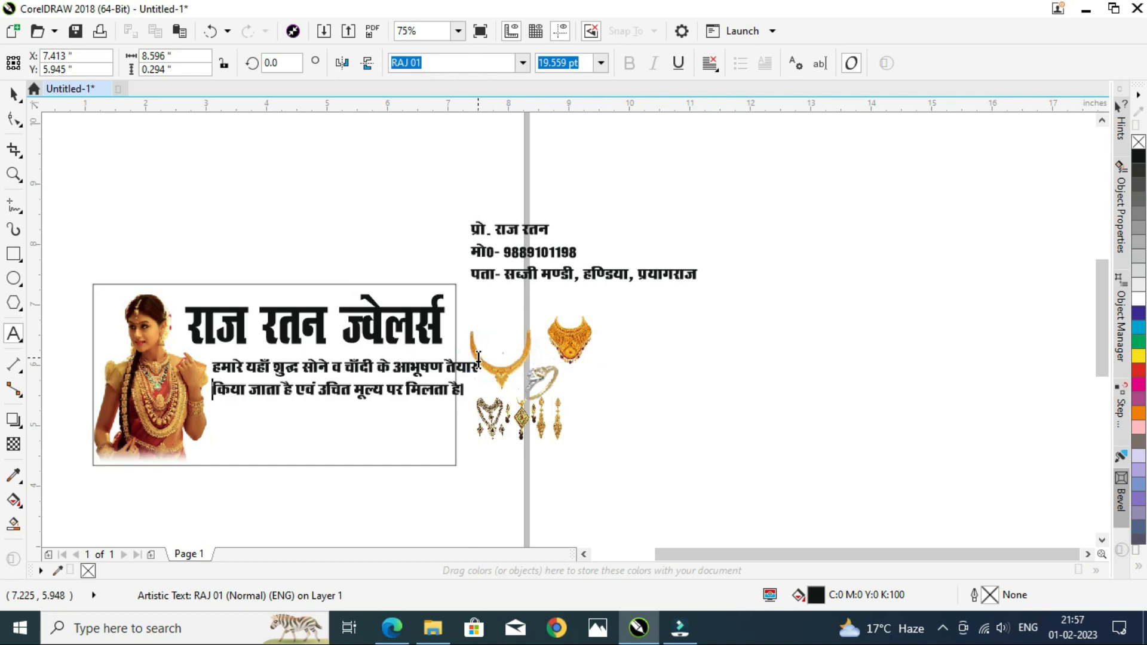
# Step: Set the description text's font to RAJ 08
pyautogui.hotkey('ctrl', 'space')
pyautogui.click(459, 64)
pyautogui.write('r')
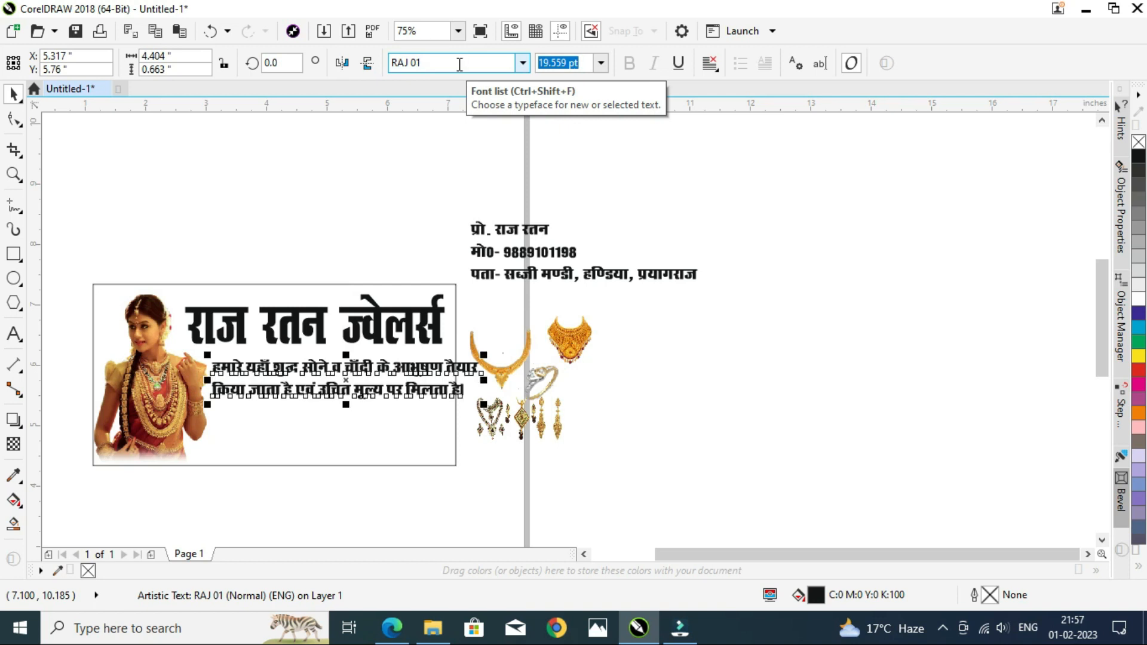
pyautogui.click(522, 64)
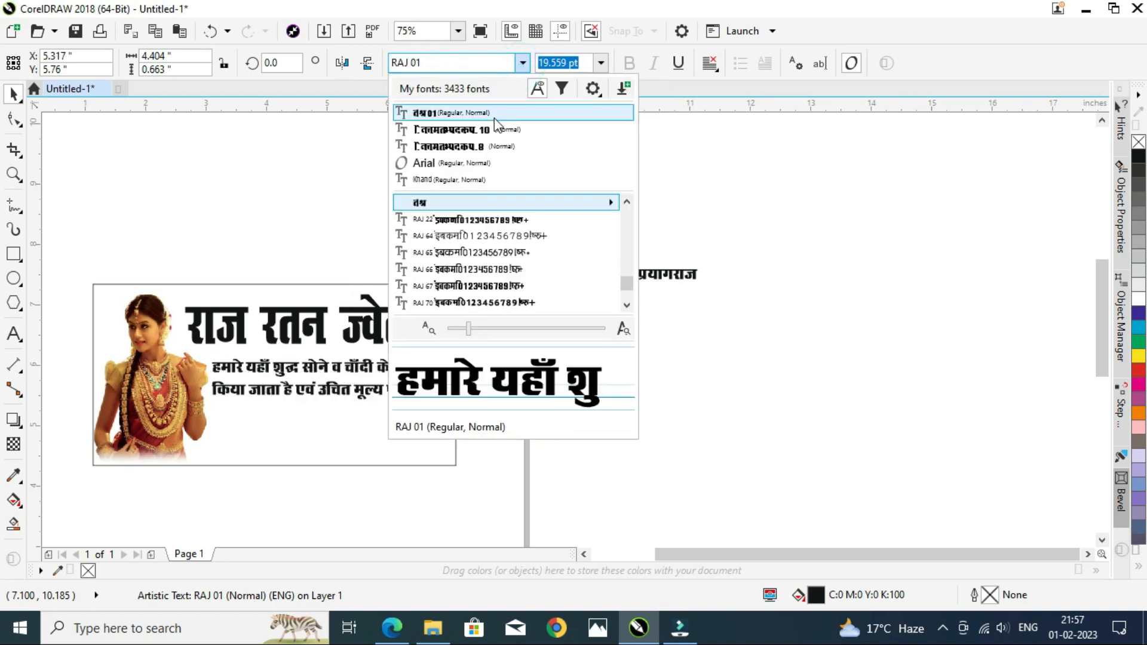
pyautogui.moveTo(589, 206)
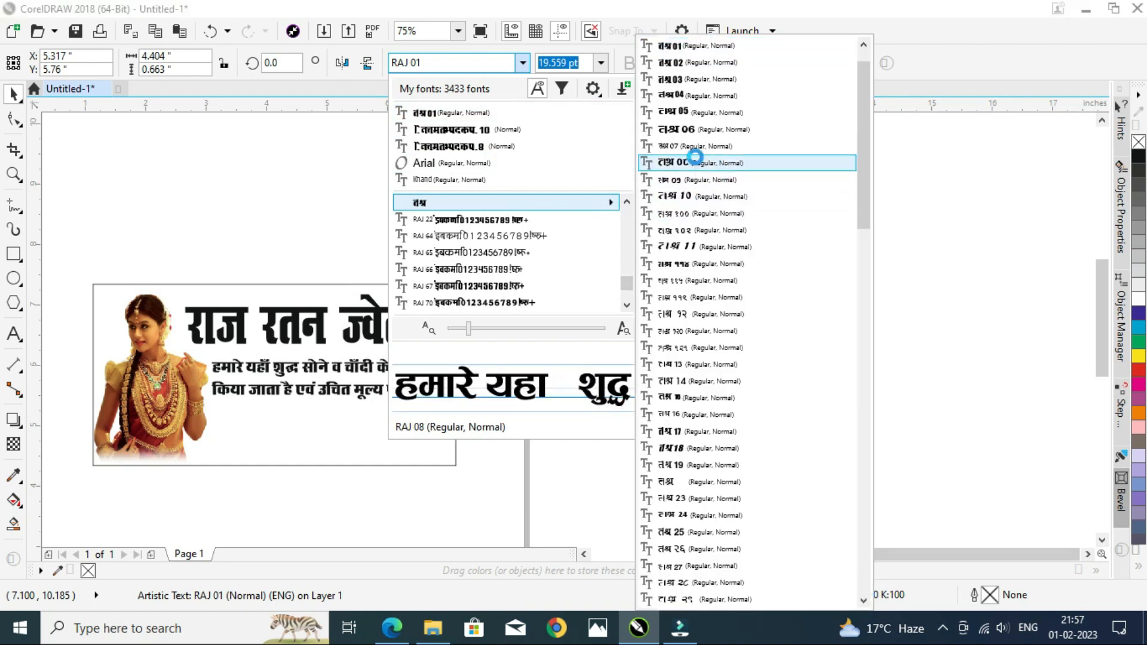
pyautogui.click(694, 160)
pyautogui.scroll(2, 283, 411)
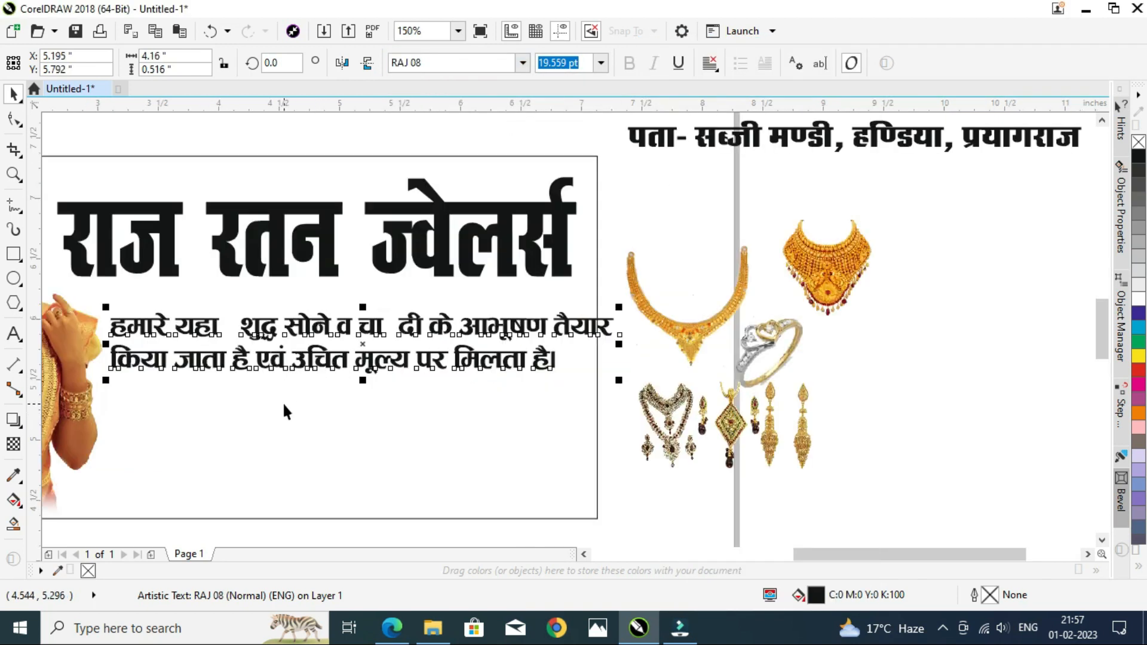
# Step: Add the missing chandrabindu marks in 'चाँदी' and 'यहाँ' in the description
pyautogui.doubleClick(405, 326)
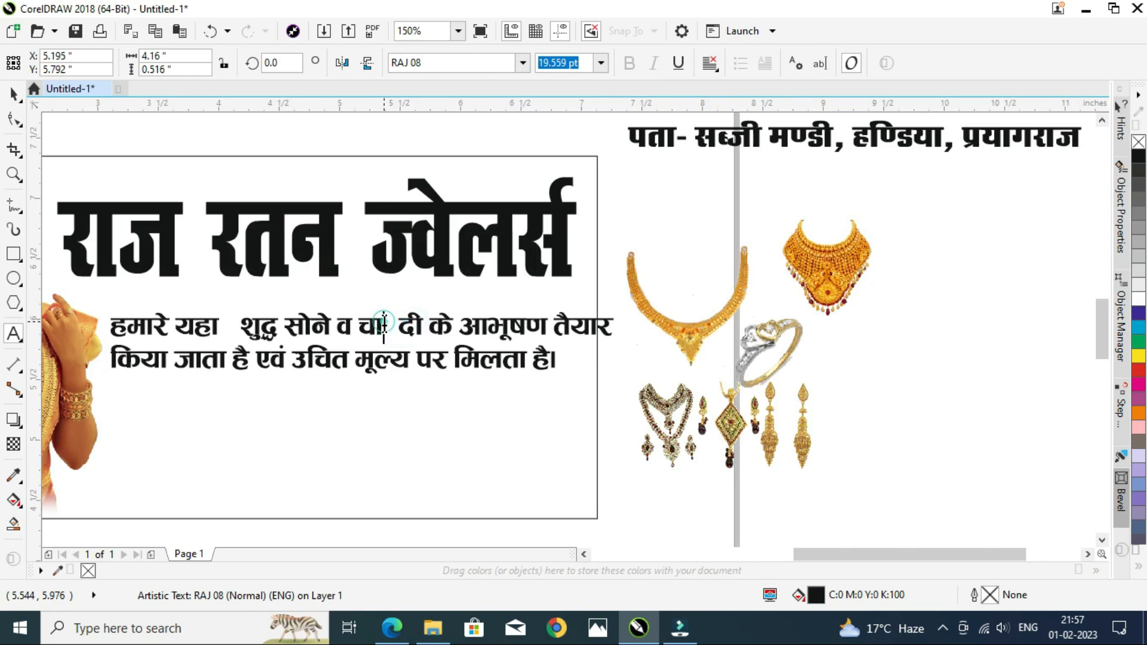
pyautogui.click(384, 324)
pyautogui.write('ँ')
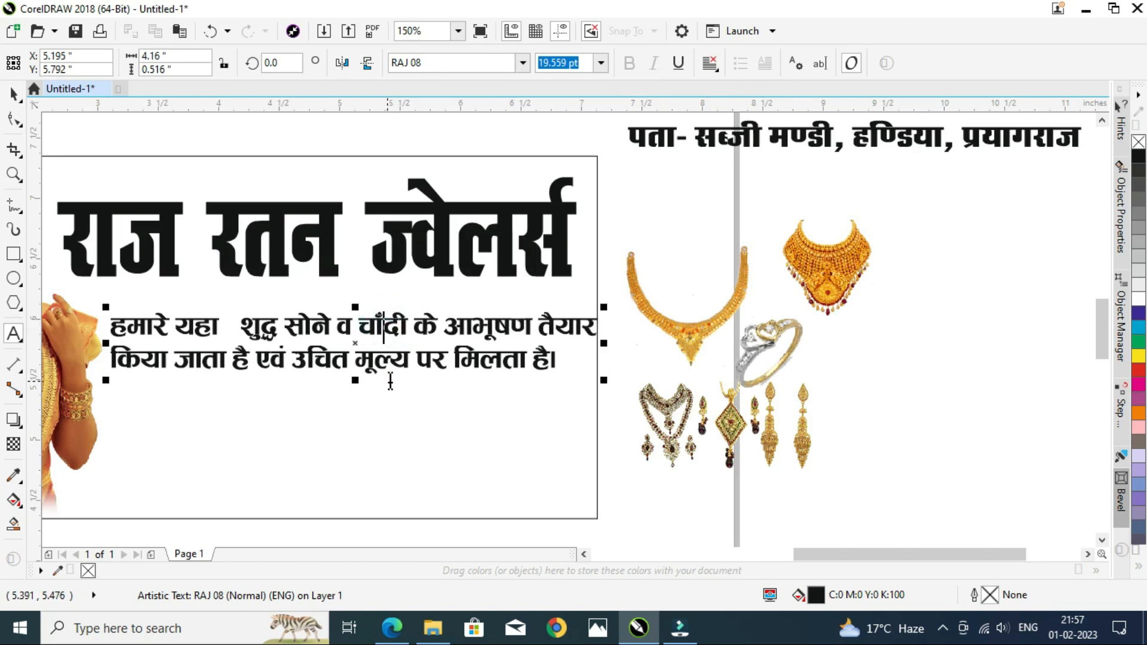
pyautogui.moveTo(237, 318); pyautogui.dragTo(222, 320)
pyautogui.write('ँ')
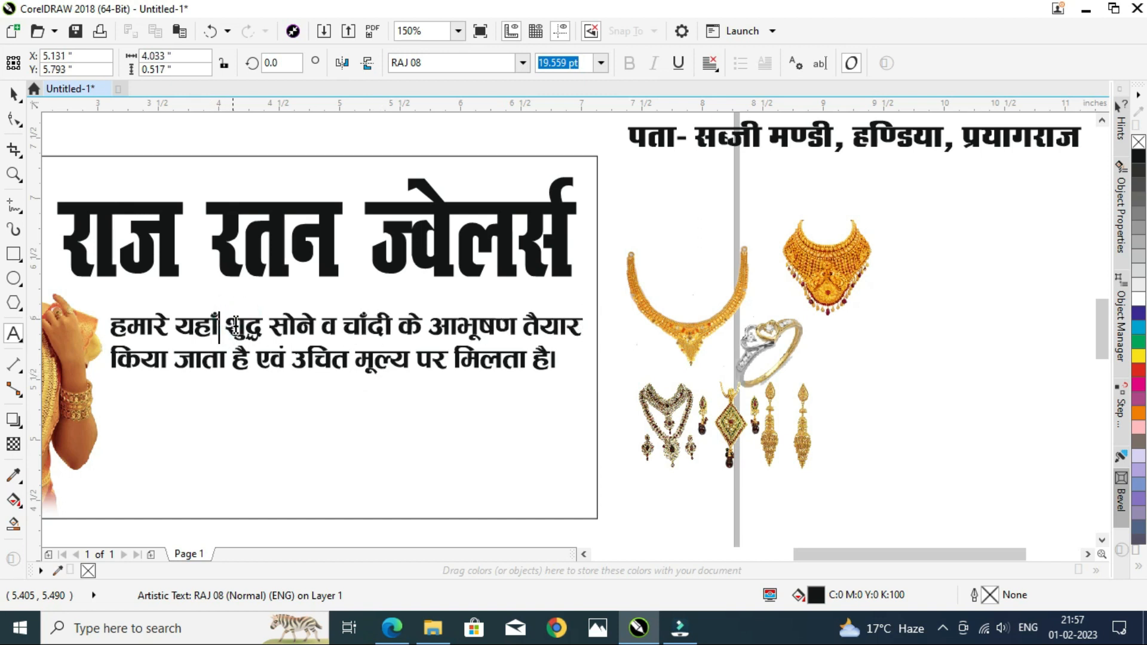
# Step: Center-align the description text and narrow it slightly to fit inside the card
pyautogui.hotkey('ctrl', 'space')
pyautogui.click(713, 65)
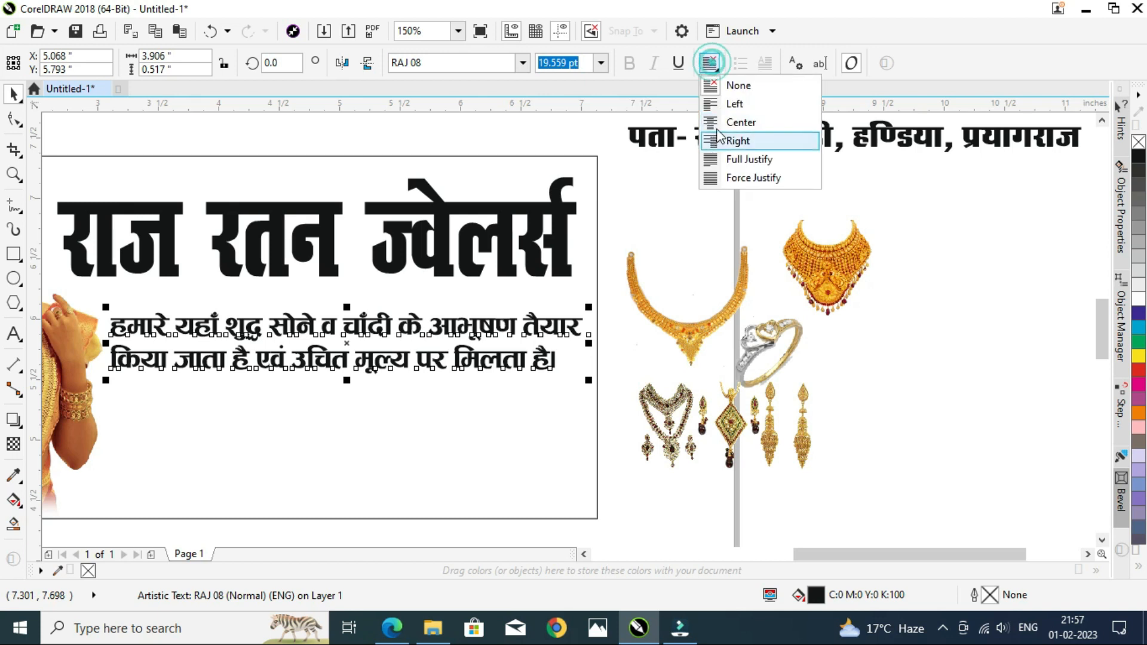
pyautogui.click(741, 120)
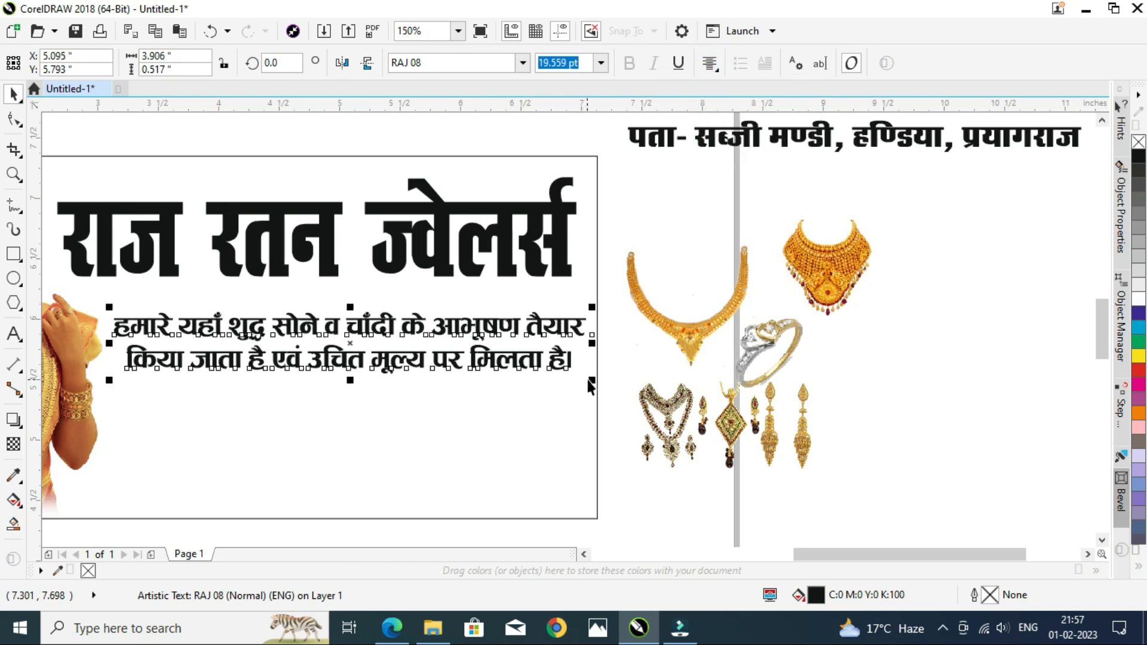
pyautogui.moveTo(592, 382); pyautogui.dragTo(571, 378)
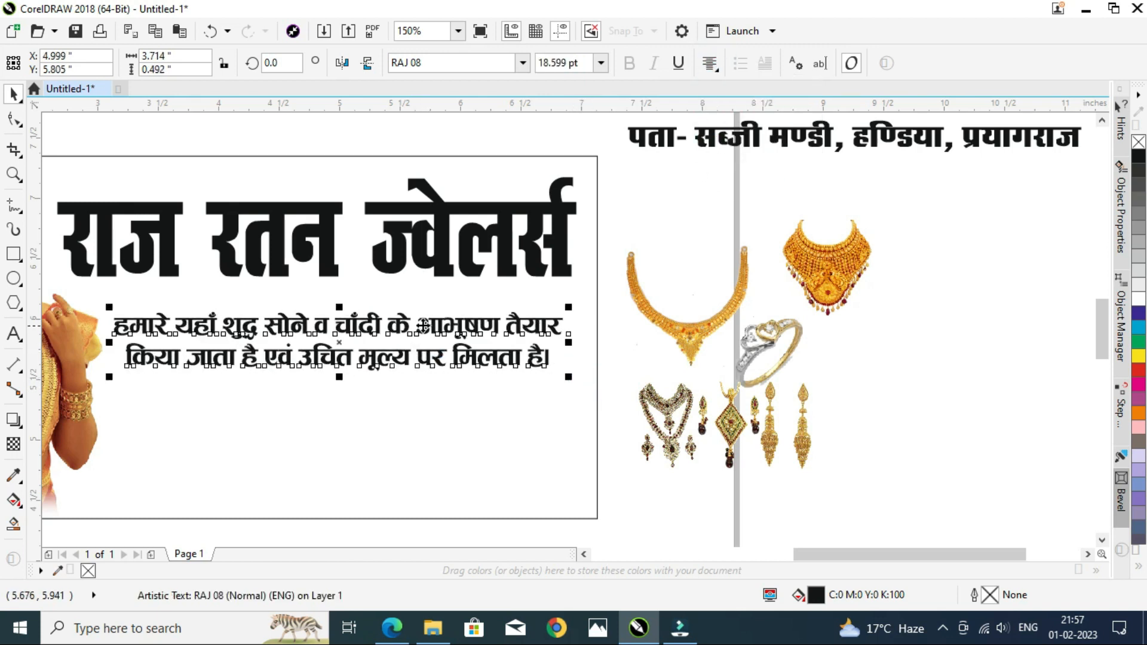
# Step: Move the address line into the bottom of the card beside the model image
pyautogui.click(624, 250)
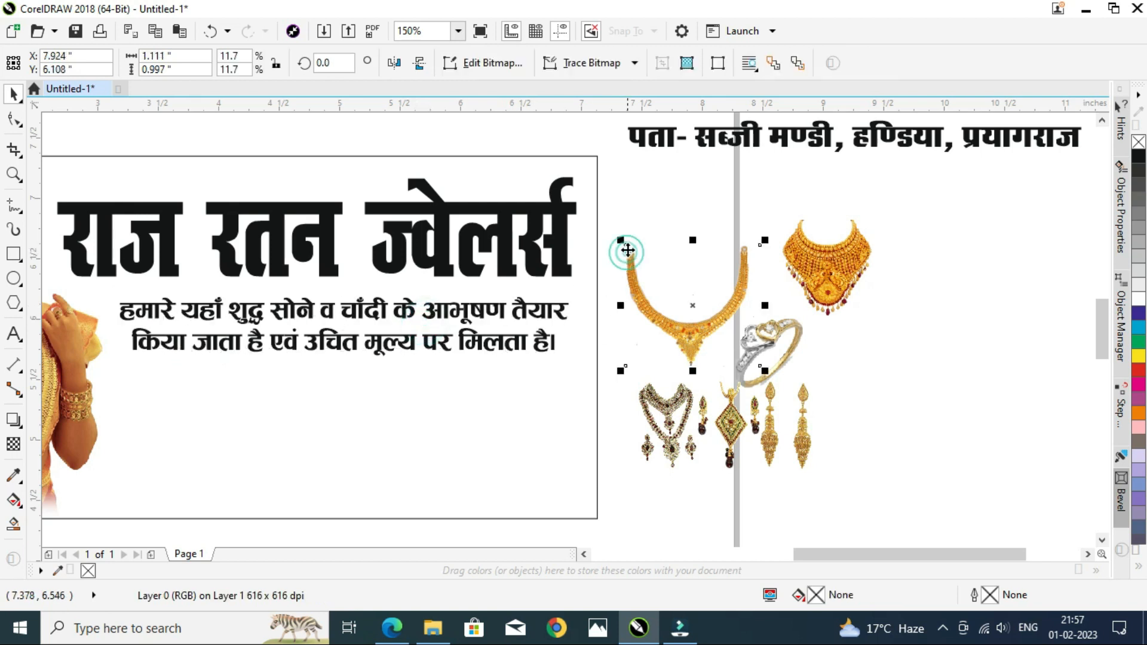
pyautogui.scroll(-1, 621, 254)
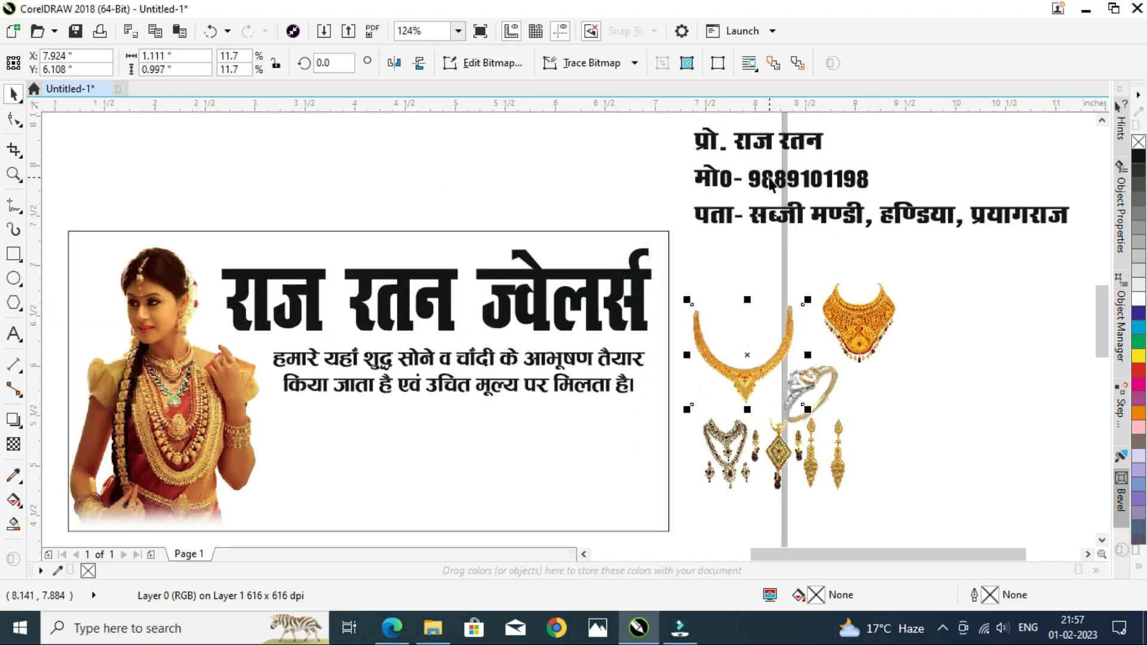
pyautogui.moveTo(762, 217); pyautogui.dragTo(348, 511)
pyautogui.moveTo(279, 497); pyautogui.dragTo(258, 491)
# Step: Set the address line's font to RAJ 08 and enlarge it to span the card's bottom edge
pyautogui.click(524, 62)
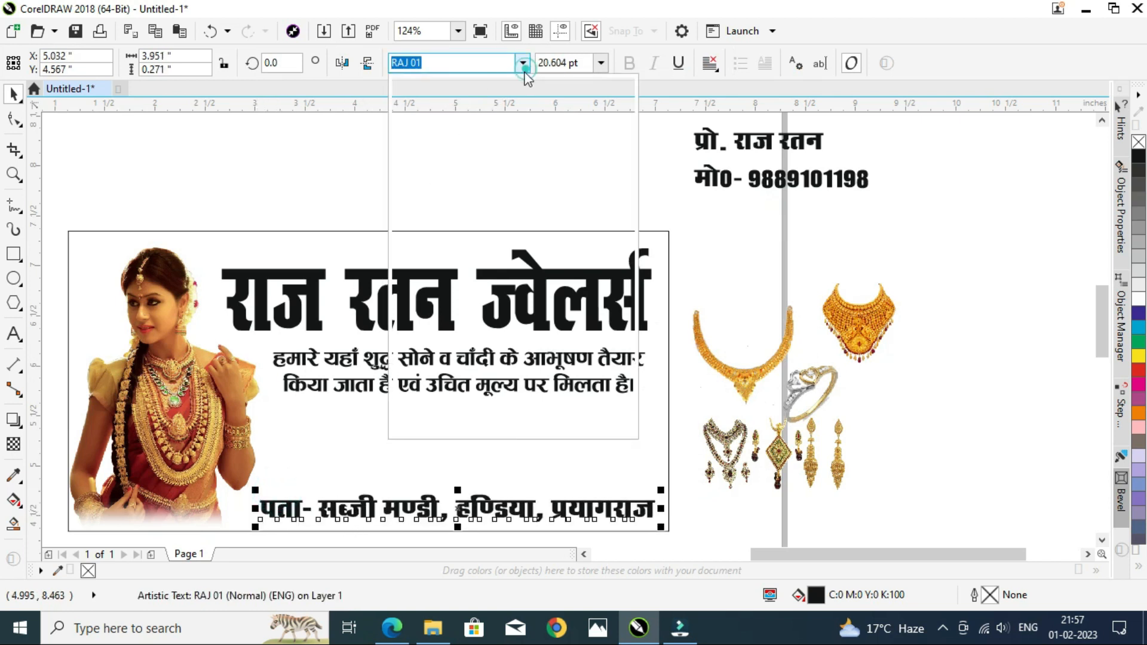
pyautogui.click(497, 115)
pyautogui.moveTo(613, 492); pyautogui.dragTo(664, 472)
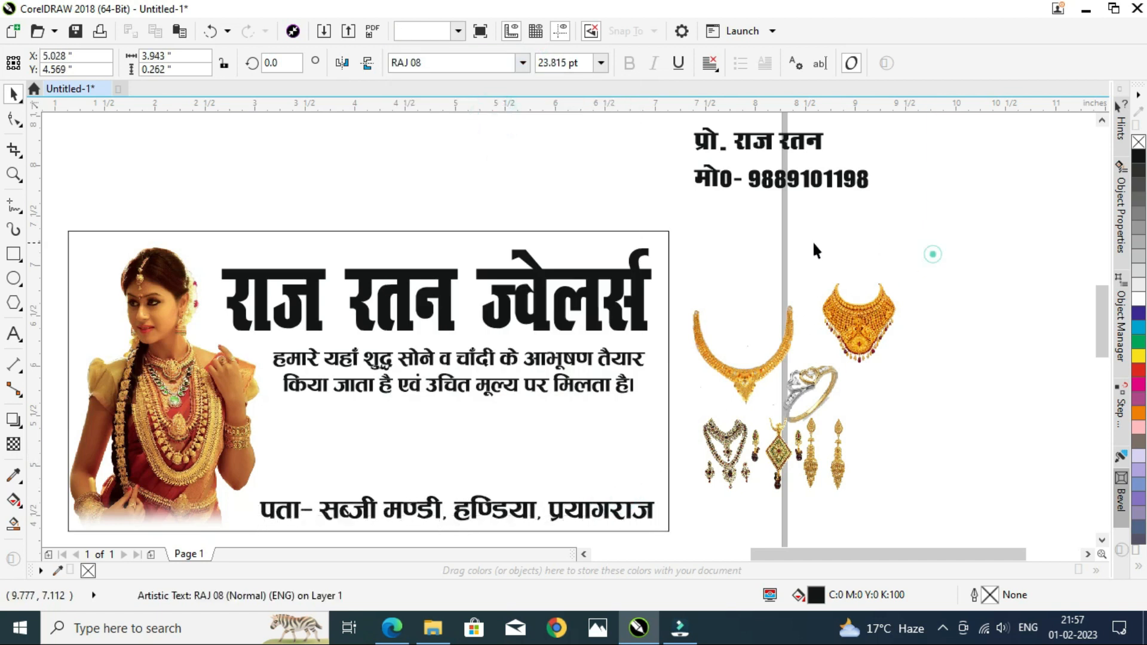
# Step: Move the proprietor name line into the card's top-left above the title and shrink it slightly
pyautogui.moveTo(715, 149); pyautogui.dragTo(215, 257)
pyautogui.scroll(4, 225, 258)
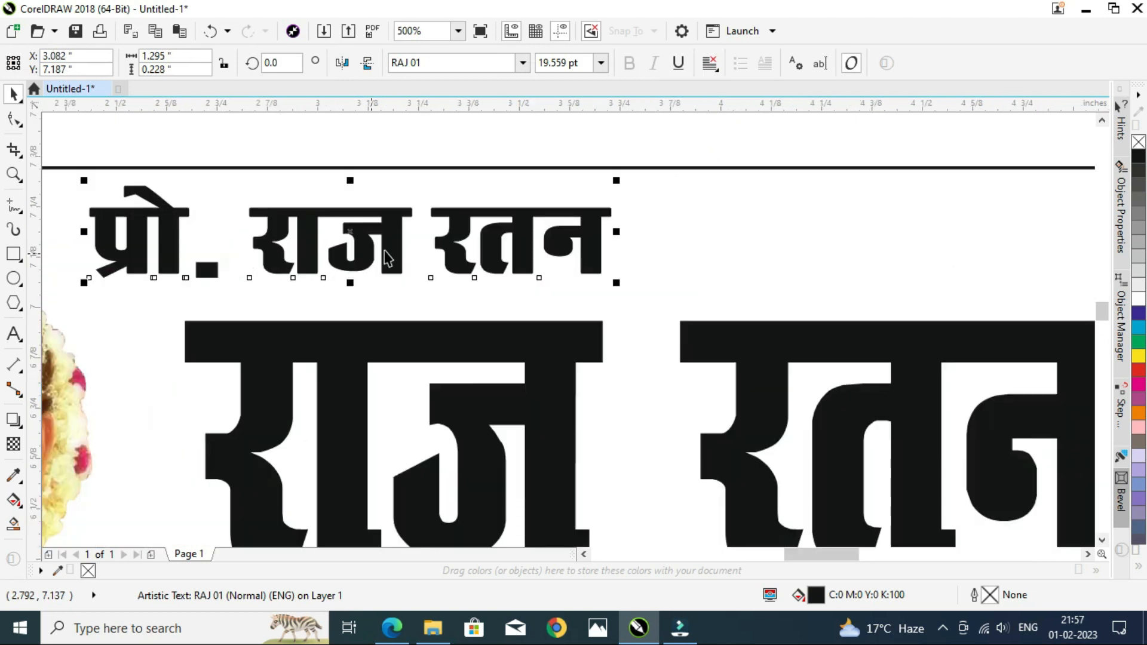
pyautogui.moveTo(614, 281); pyautogui.dragTo(514, 264)
pyautogui.moveTo(436, 231); pyautogui.dragTo(440, 248)
pyautogui.click(436, 140)
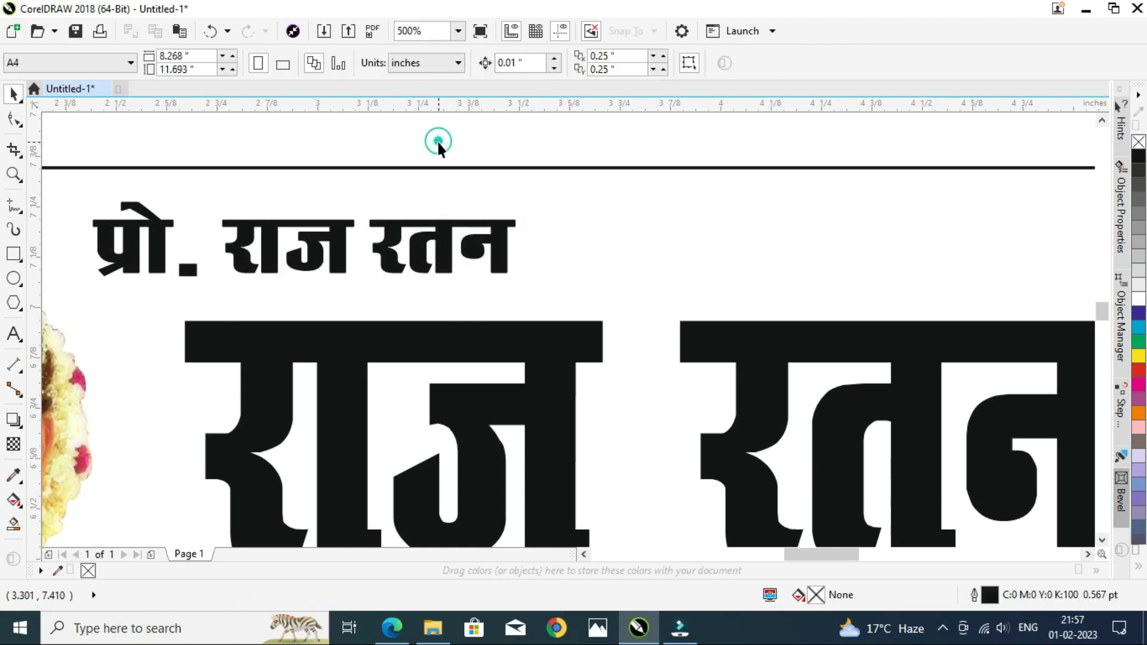
# Step: Move the mobile number line beside the proprietor name and set its font to Khand
pyautogui.scroll(-4, 439, 149)
pyautogui.moveTo(843, 141); pyautogui.dragTo(411, 217)
pyautogui.scroll(2, 413, 218)
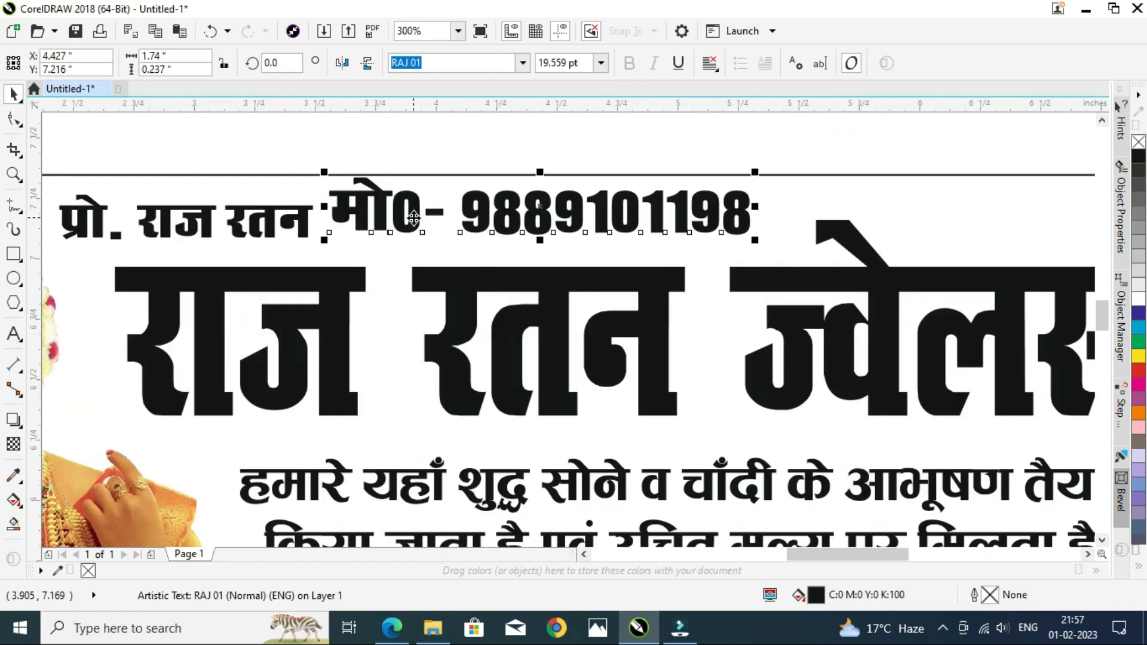
pyautogui.click(477, 66)
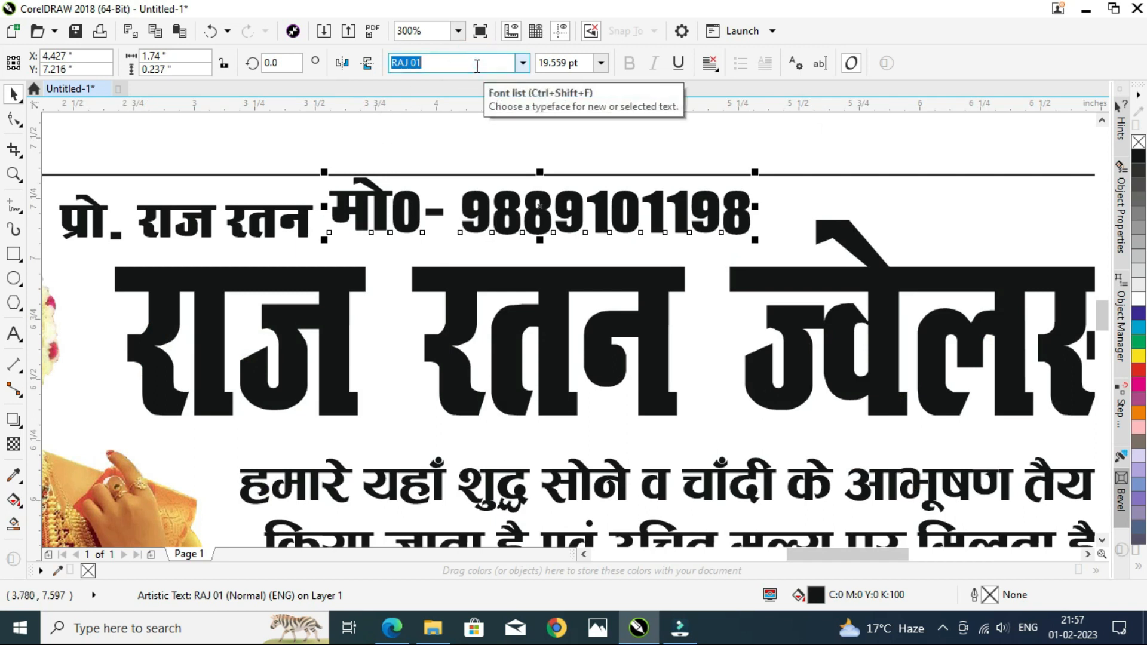
pyautogui.press('Return')
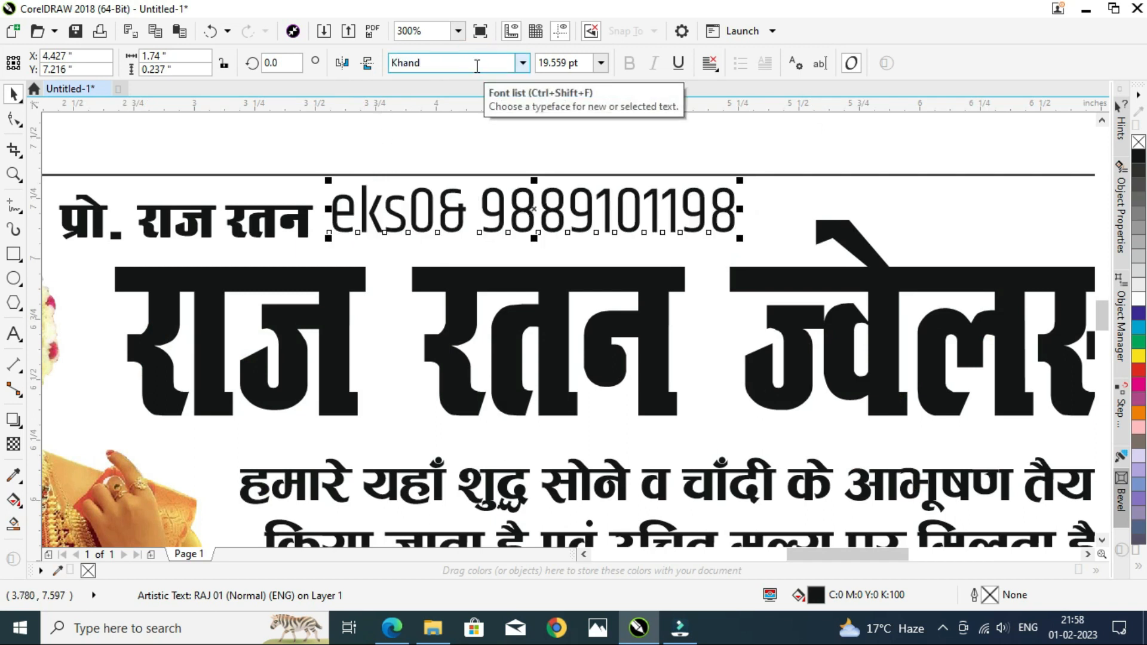
# Step: Replace the 'मो0-' prefix of the mobile number with 'Mo.'
pyautogui.doubleClick(478, 200)
pyautogui.moveTo(478, 200); pyautogui.dragTo(305, 191)
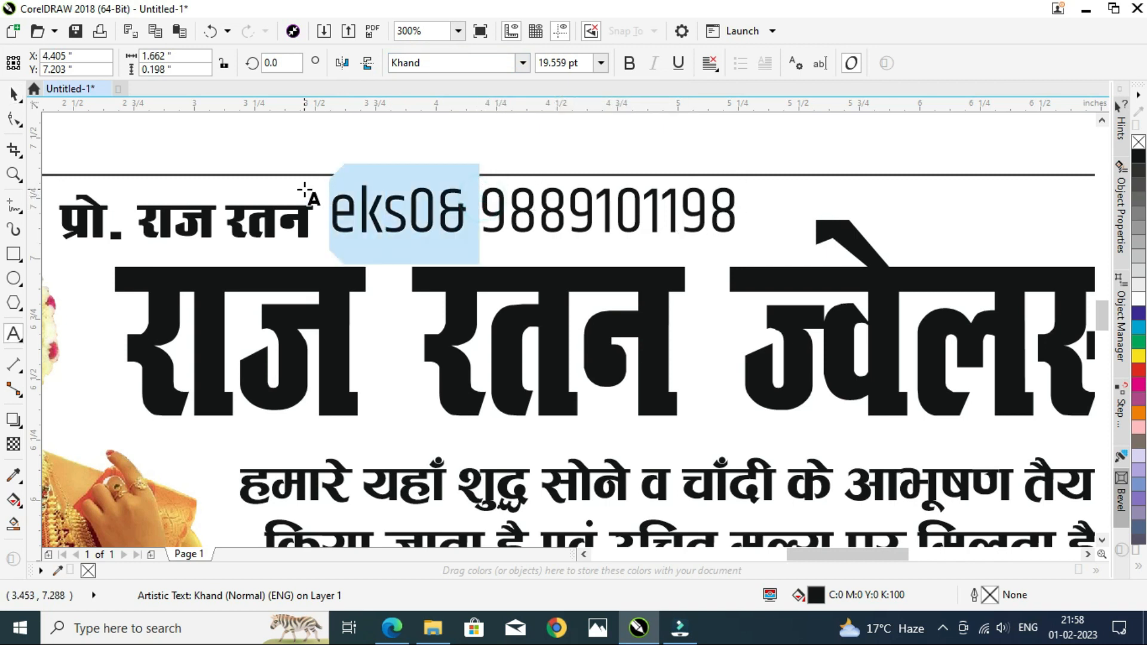
pyautogui.write('Mo.')
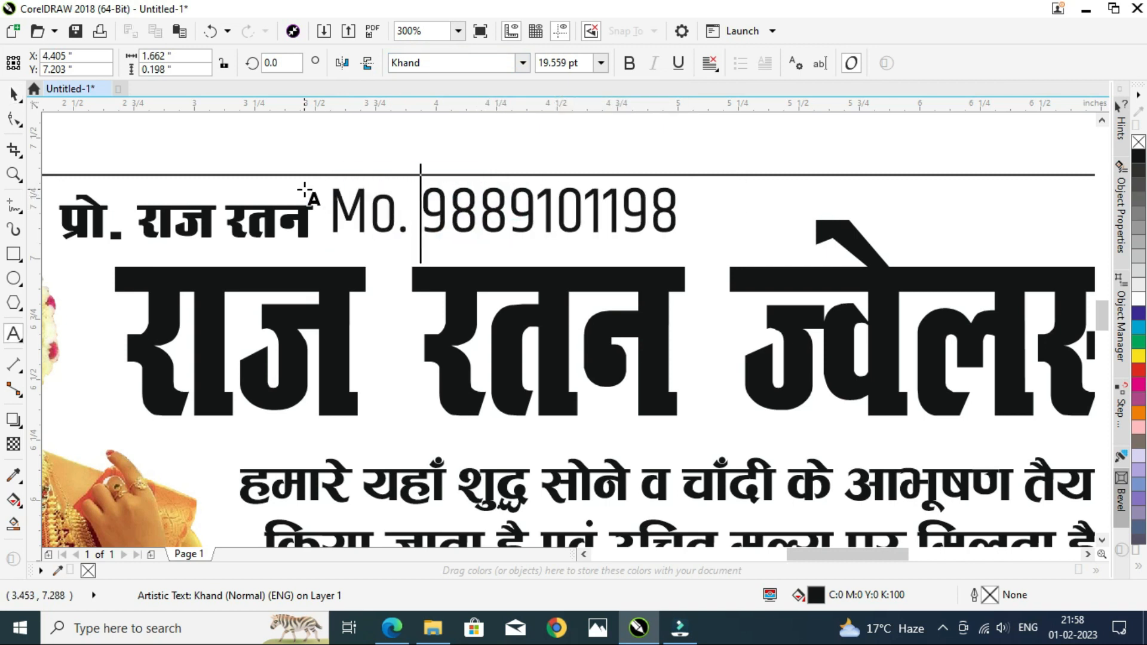
# Step: Make the mobile number line bold and shift it slightly right
pyautogui.hotkey('ctrl', 'space')
pyautogui.click(629, 62)
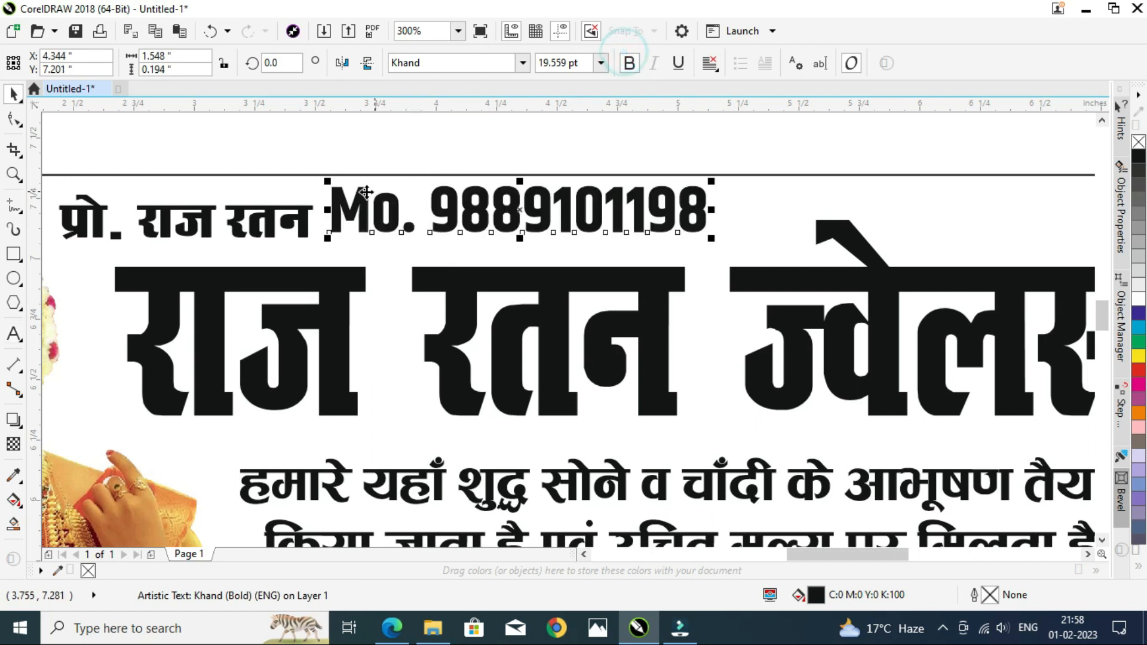
pyautogui.moveTo(328, 180); pyautogui.dragTo(364, 192)
pyautogui.click(398, 135)
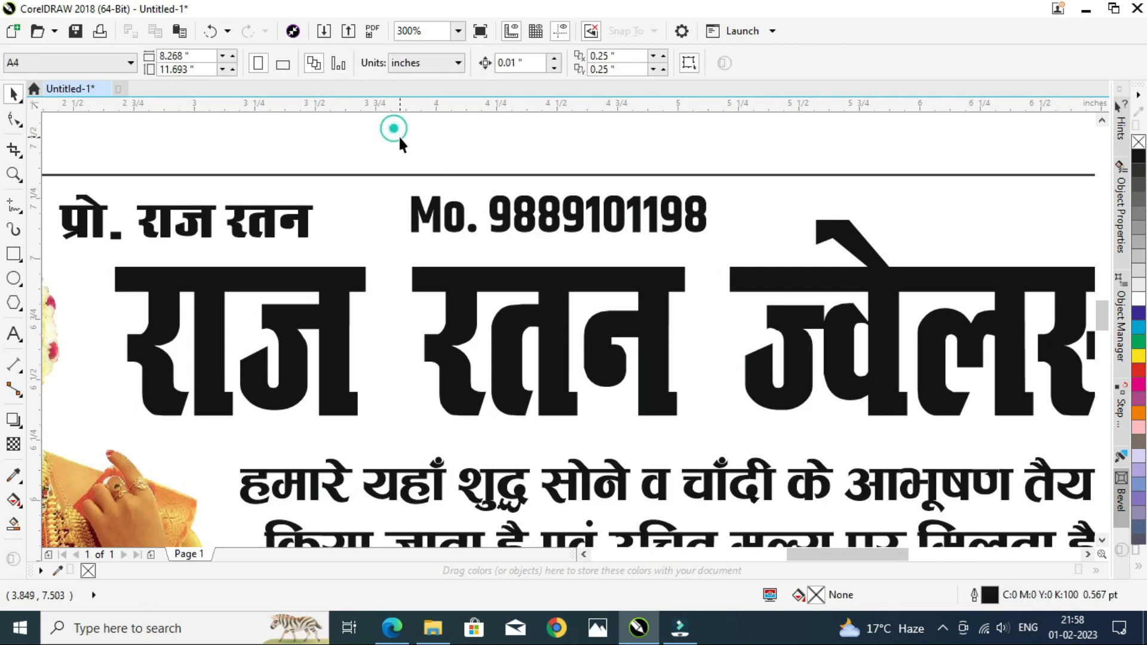
pyautogui.scroll(-2, 398, 134)
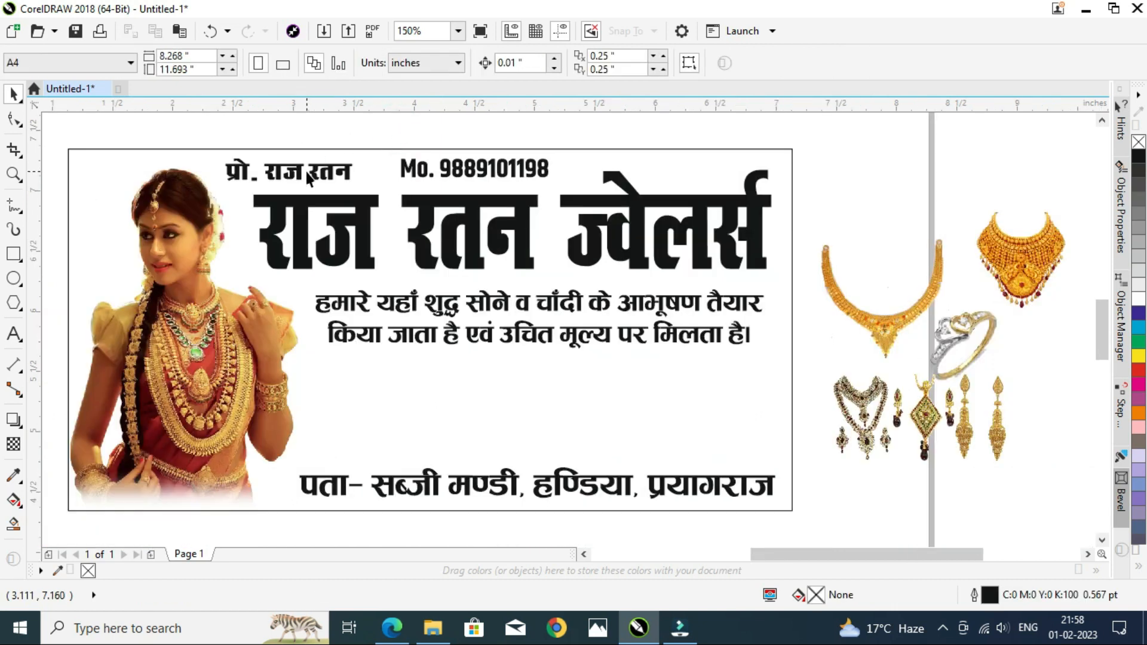
pyautogui.scroll(2, 306, 171)
pyautogui.click(322, 167)
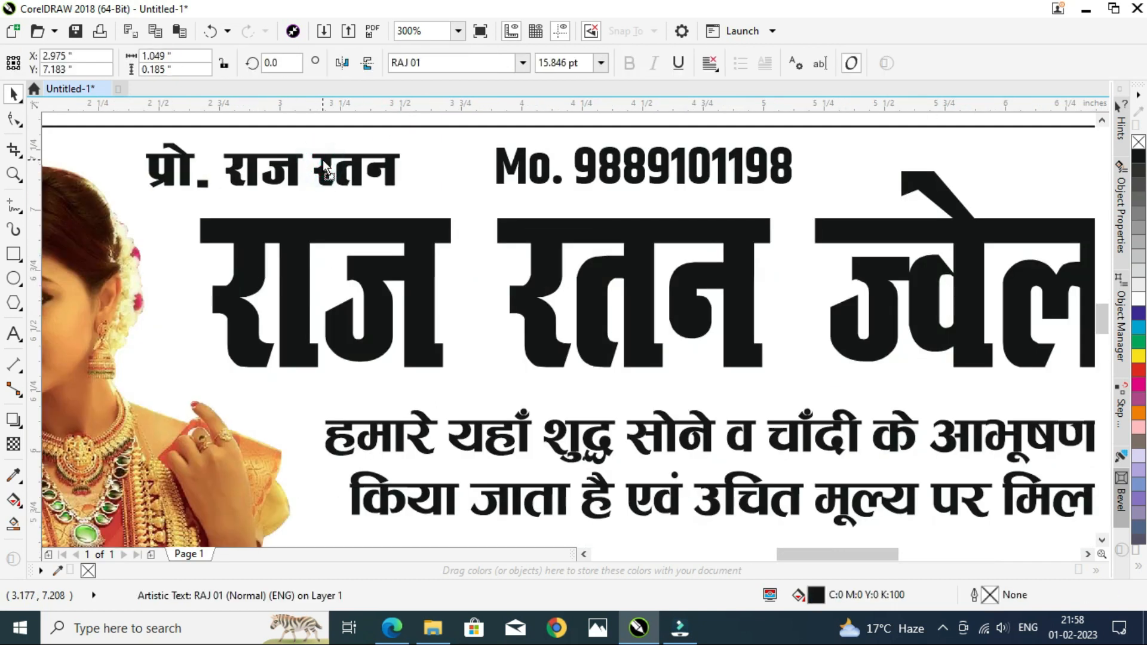
pyautogui.scroll(-2, 354, 149)
pyautogui.click(354, 145)
pyautogui.scroll(1, 354, 142)
pyautogui.hotkey('ctrl', 's')
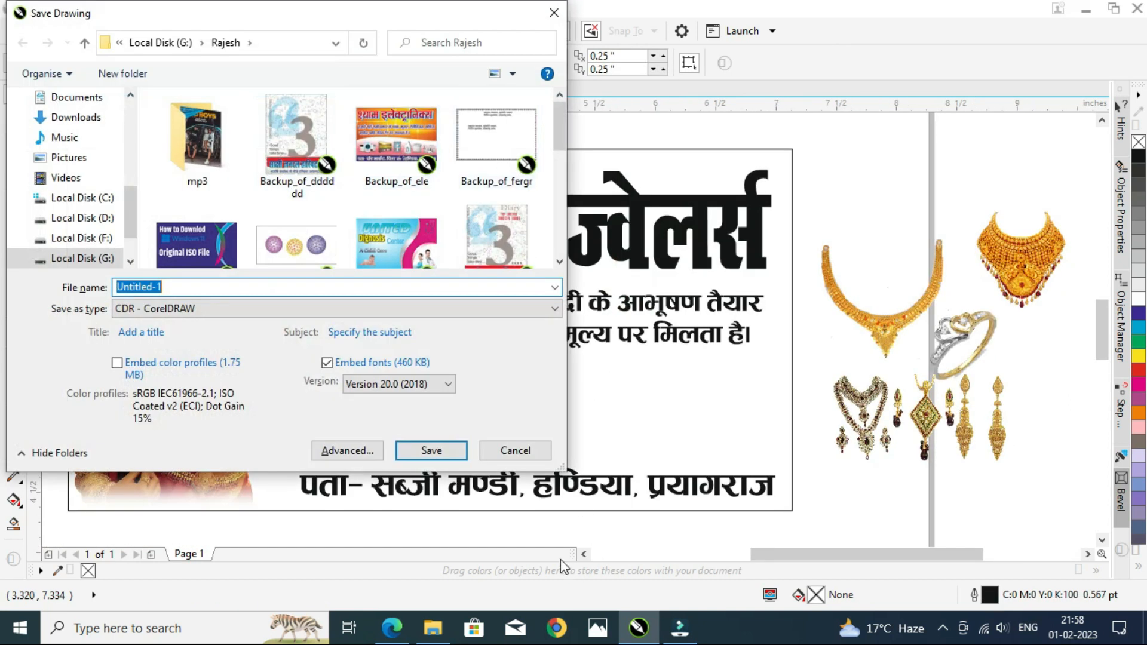
pyautogui.click(514, 446)
# Step: Stretch the shop title vertically to about 107% of its height
pyautogui.click(597, 237)
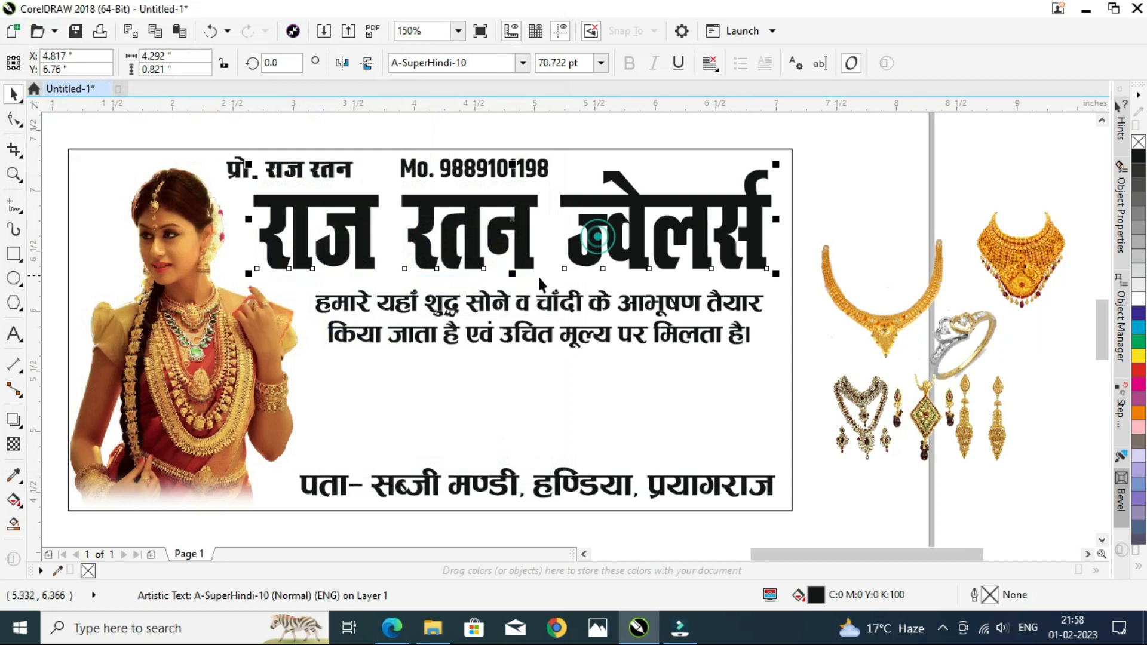
pyautogui.moveTo(512, 274); pyautogui.dragTo(512, 282)
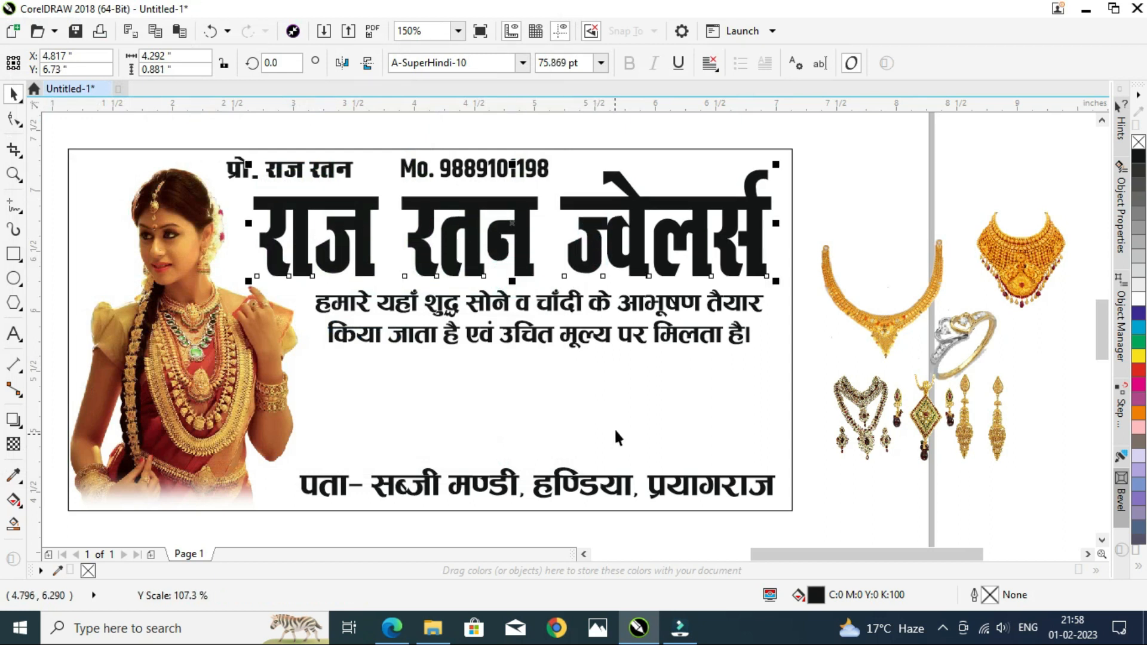
# Step: Move the necklace, choker and earring-set images into the card below the description, shrinking the first necklace
pyautogui.click(840, 355)
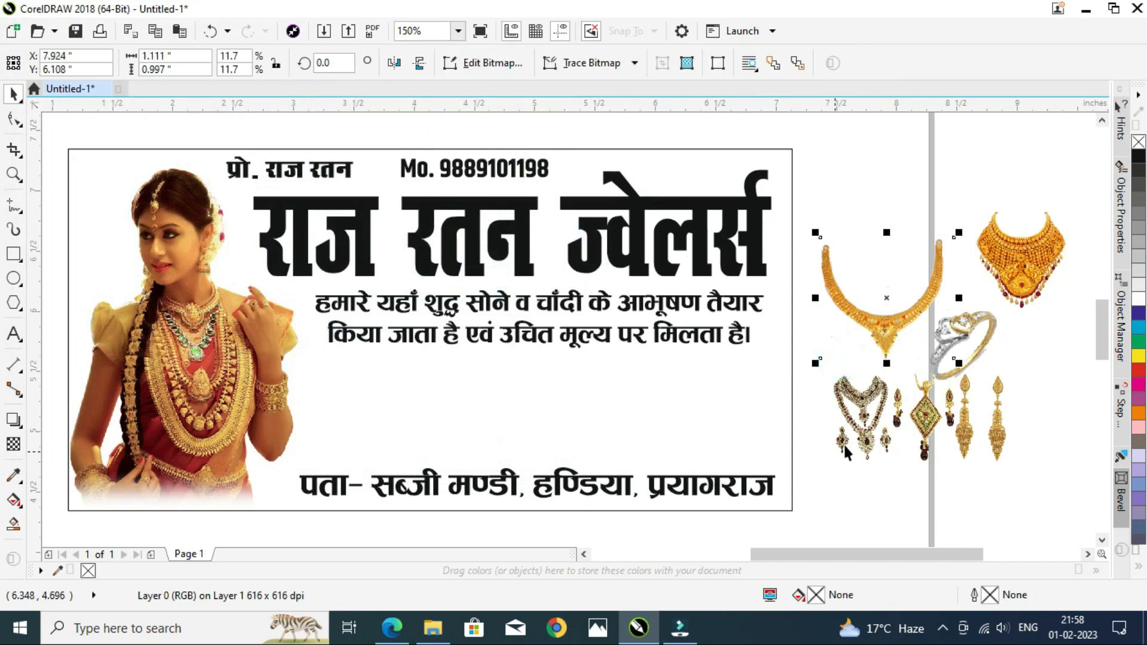
pyautogui.moveTo(873, 335); pyautogui.dragTo(382, 449)
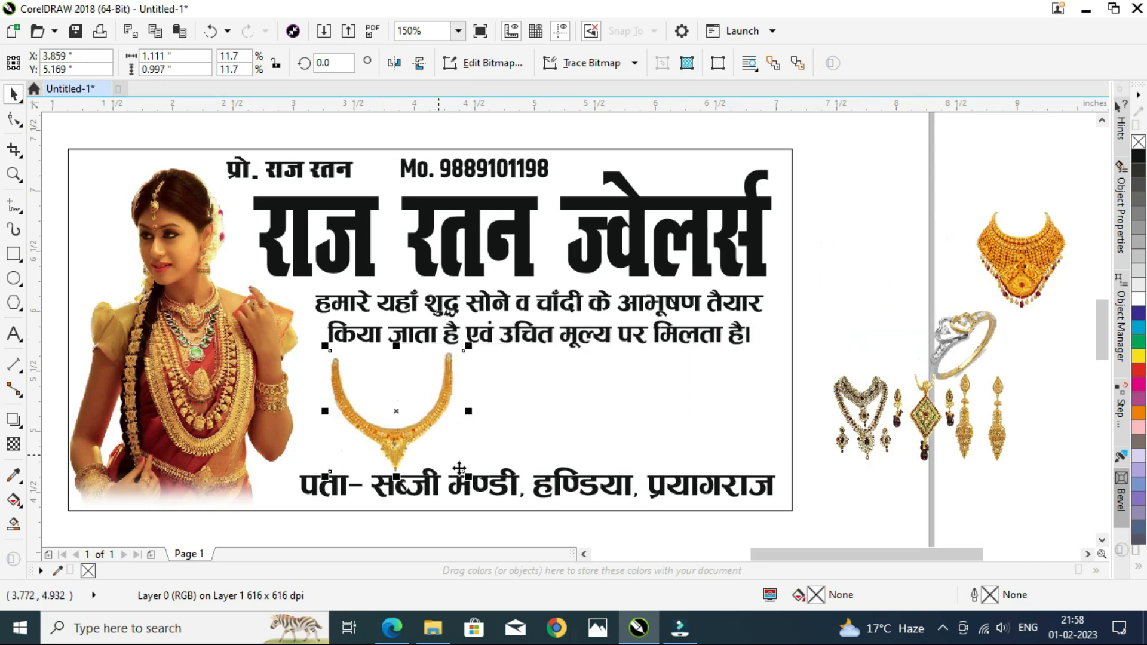
pyautogui.moveTo(467, 479); pyautogui.dragTo(397, 437)
pyautogui.moveTo(1022, 269); pyautogui.dragTo(487, 412)
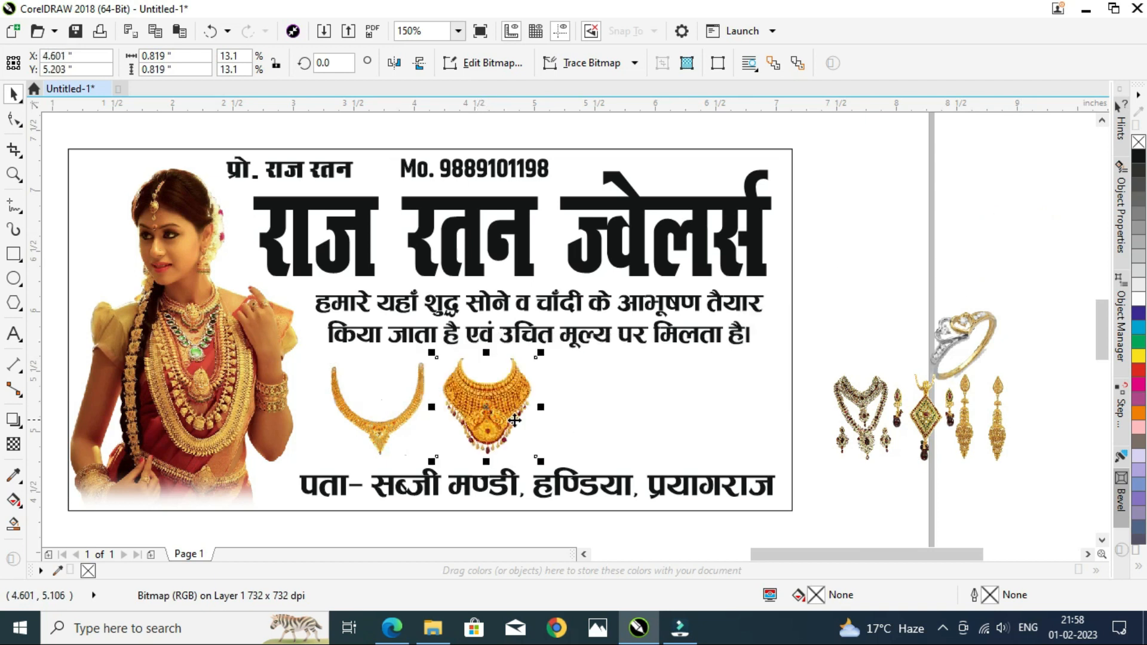
pyautogui.moveTo(919, 435); pyautogui.dragTo(626, 420)
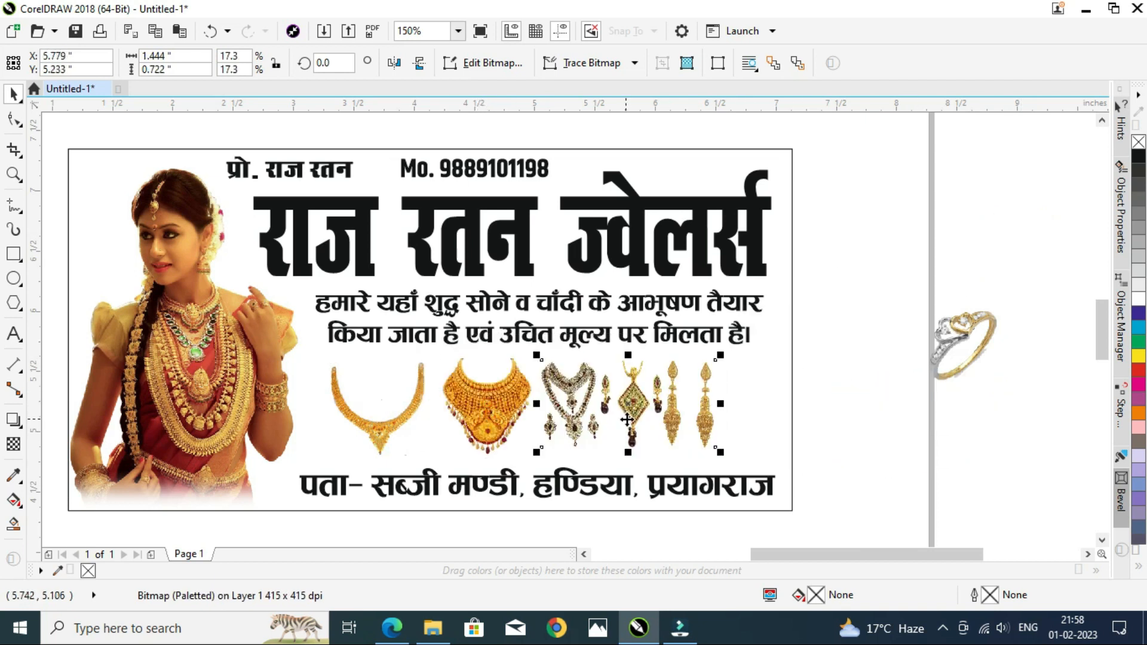
pyautogui.click(830, 418)
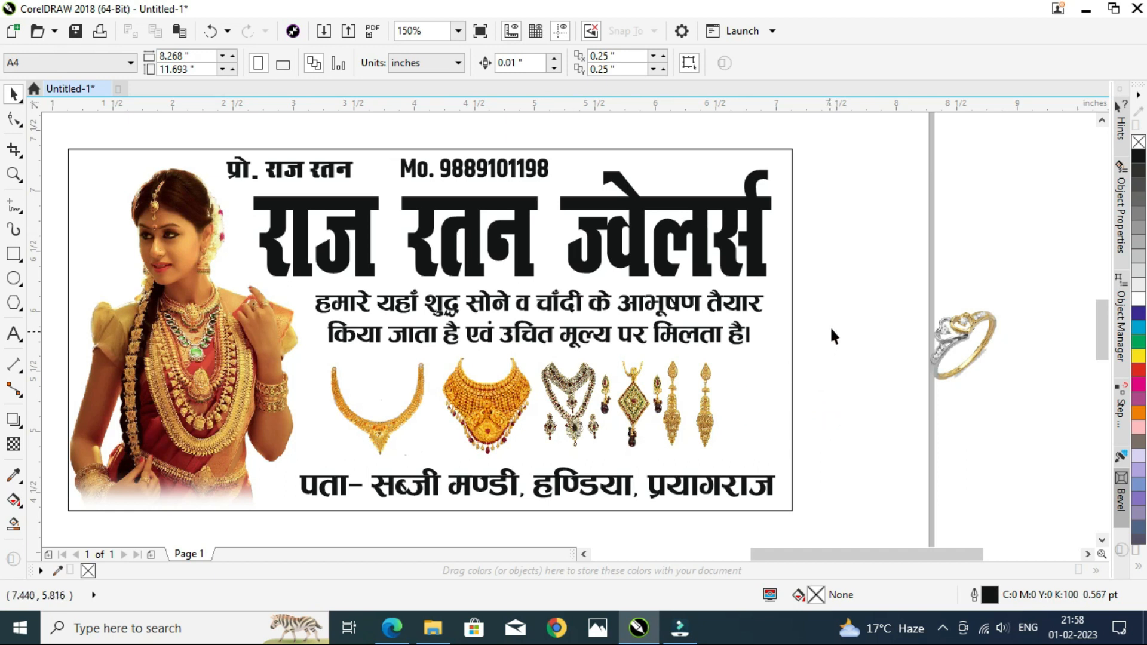
# Step: Select the three jewellery images in the card and nudge them to the right
pyautogui.moveTo(379, 424); pyautogui.dragTo(278, 472)
pyautogui.press('Right')
pyautogui.press('Right')
pyautogui.press('Right')
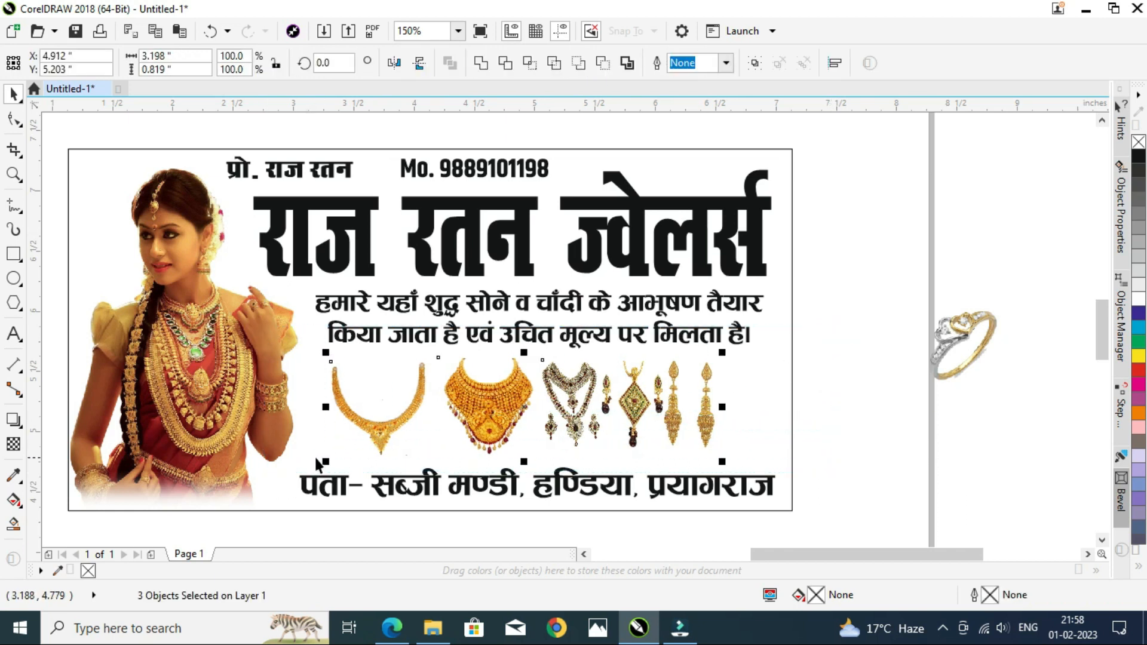
pyautogui.press('Right')
pyautogui.press('Right')
pyautogui.press('Right')
pyautogui.press('Right')
pyautogui.press('Right')
pyautogui.press('Right')
pyautogui.press('Right')
pyautogui.press('Right')
pyautogui.press('Right')
pyautogui.press('Right')
pyautogui.press('Right')
pyautogui.press('Right')
pyautogui.press('Right')
pyautogui.press('Right')
pyautogui.press('Right')
pyautogui.press('Right')
pyautogui.press('Right')
pyautogui.press('Right')
pyautogui.press('Right')
pyautogui.press('Right')
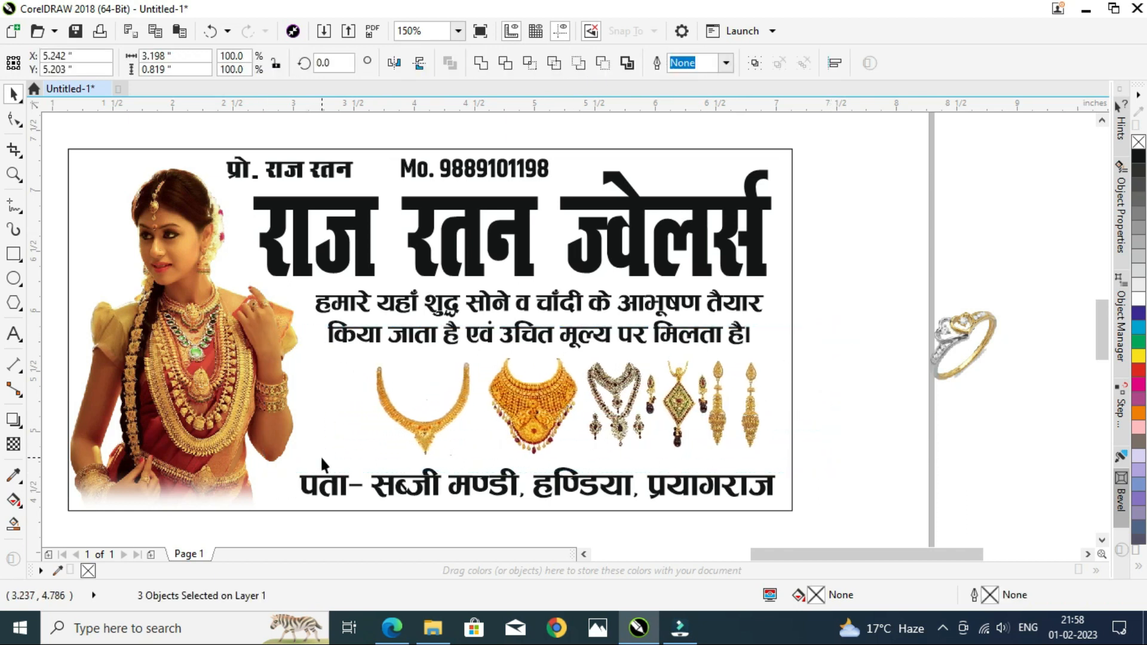
pyautogui.press('Right')
pyautogui.press('Right')
pyautogui.press('Right')
# Step: Move the ring image into the card to the left of the necklaces
pyautogui.click(931, 446)
pyautogui.moveTo(959, 339); pyautogui.dragTo(348, 407)
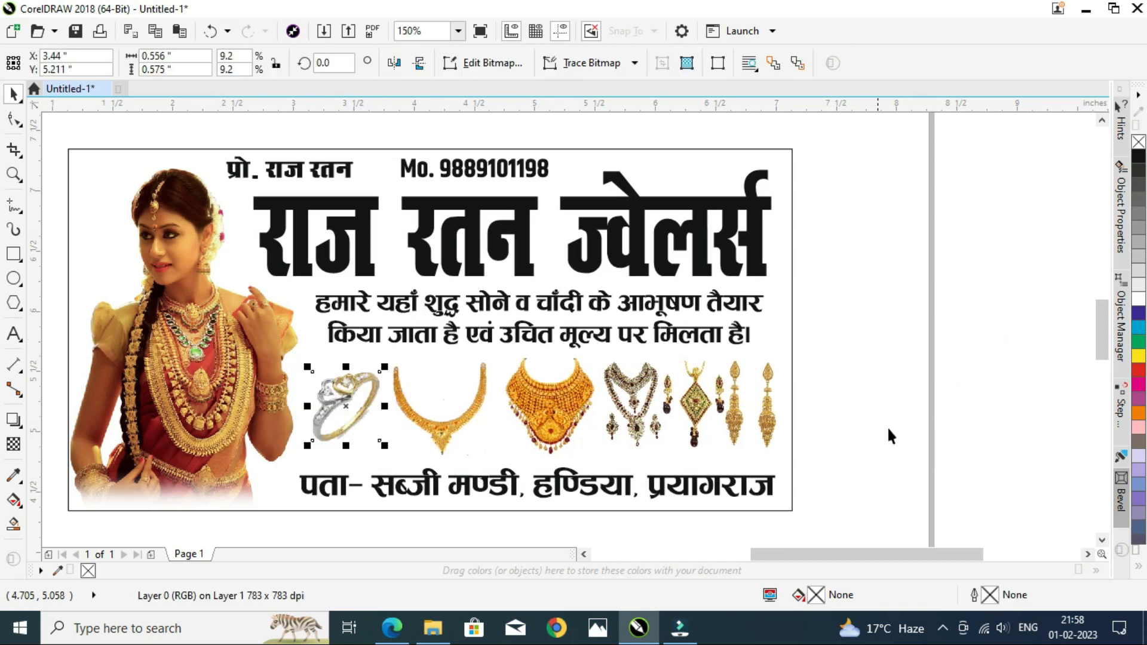
pyautogui.click(904, 420)
# Step: Give the title, description, proprietor name and mobile number a 1 pt outline placed behind the fill
pyautogui.press('F4')
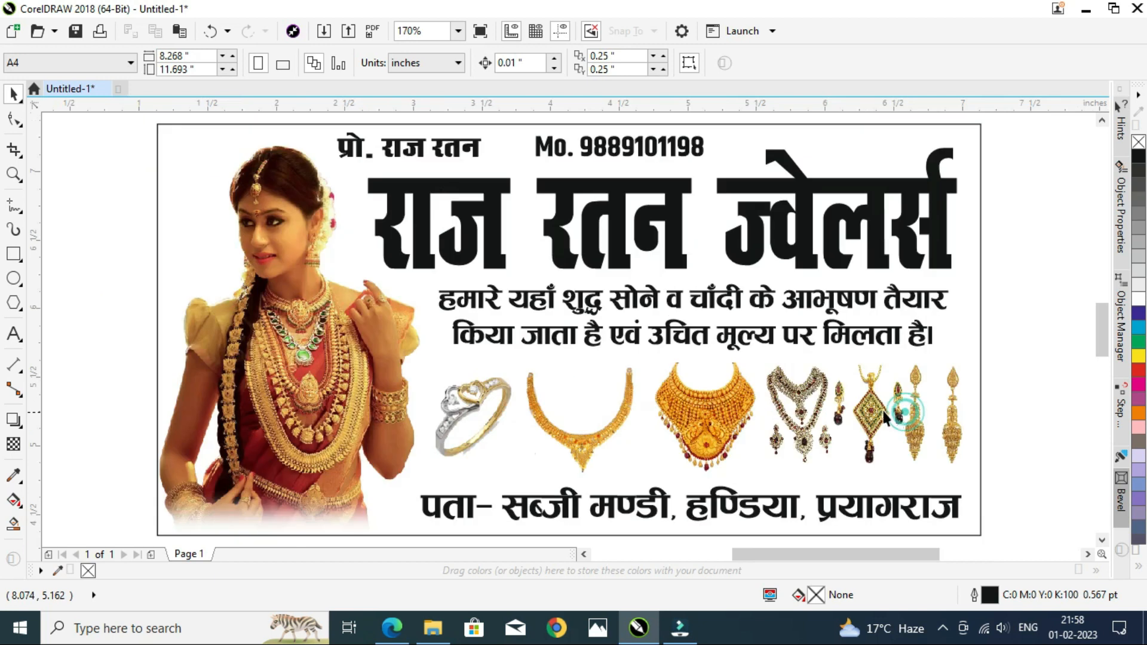
pyautogui.click(96, 307)
pyautogui.scroll(-3, 323, 402)
pyautogui.scroll(3, 365, 396)
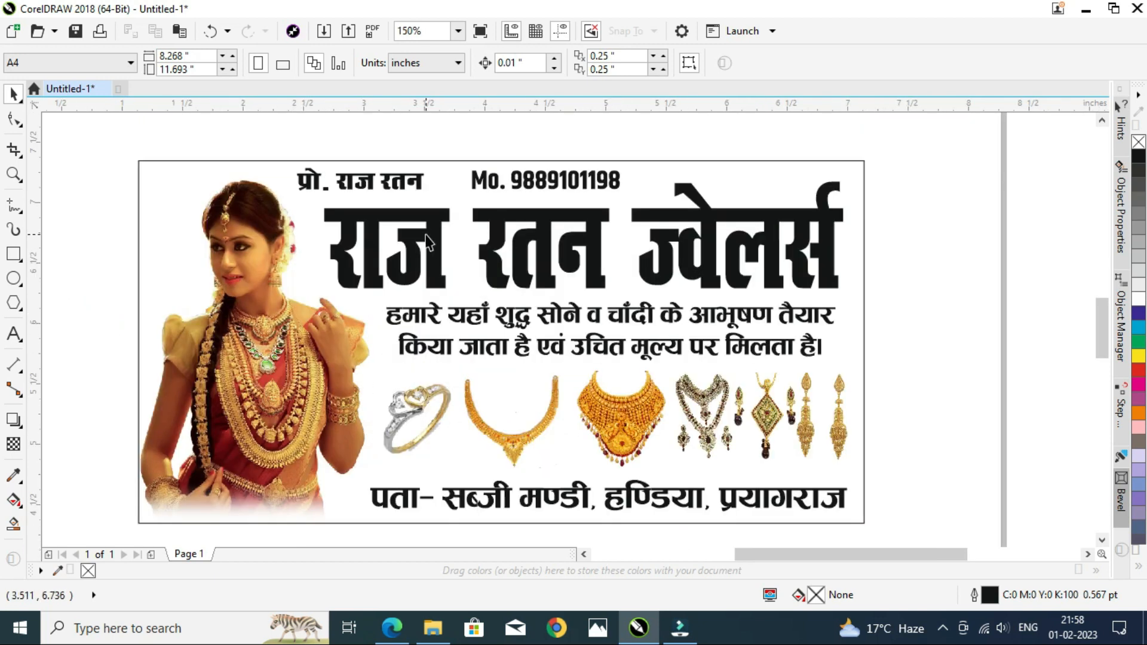
pyautogui.moveTo(267, 143); pyautogui.dragTo(872, 371)
pyautogui.press('F12')
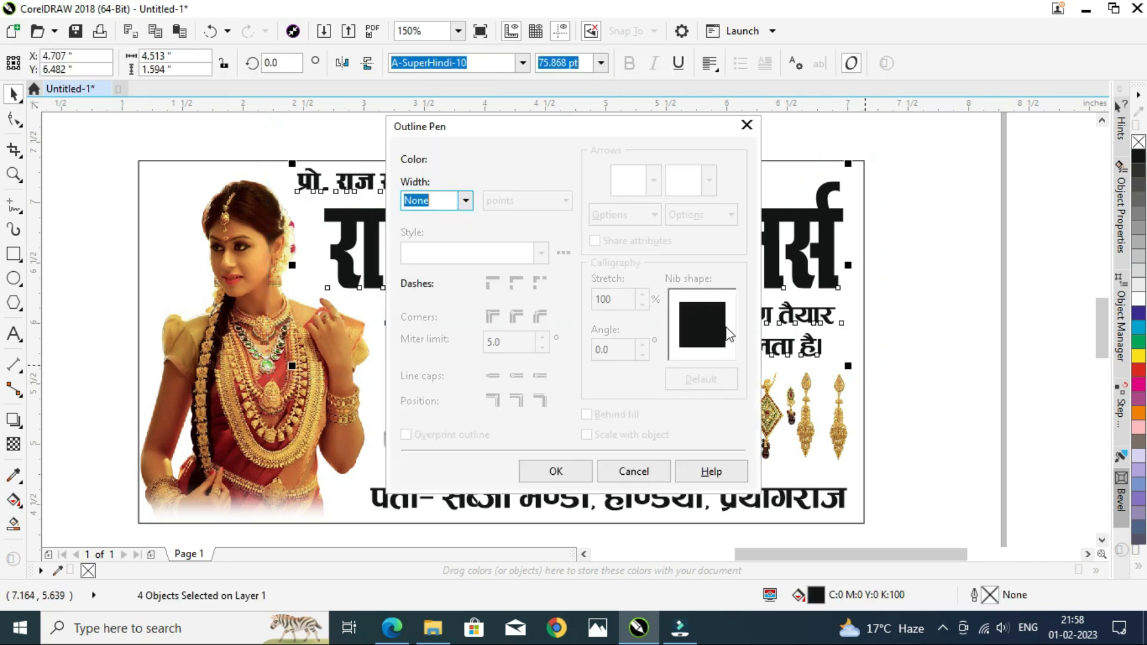
pyautogui.write('1')
pyautogui.press('Tab')
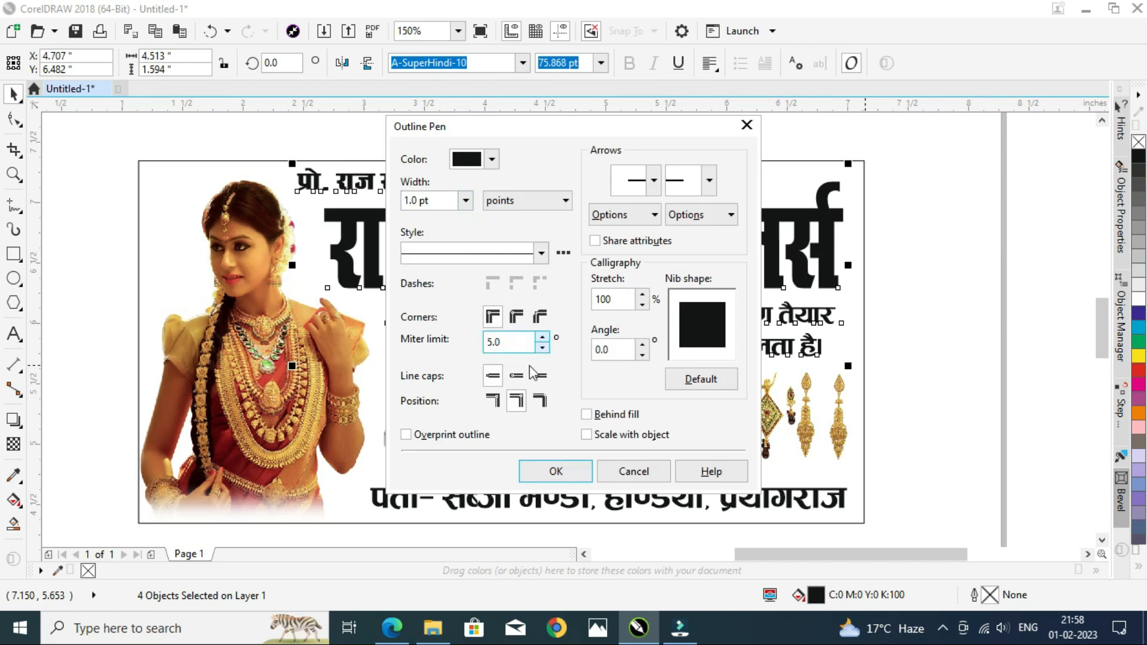
pyautogui.click(598, 414)
pyautogui.click(461, 435)
pyautogui.click(554, 475)
# Step: Color the outline and fill of those four text objects dark blue
pyautogui.rightClick(1136, 305)
pyautogui.click(1137, 314)
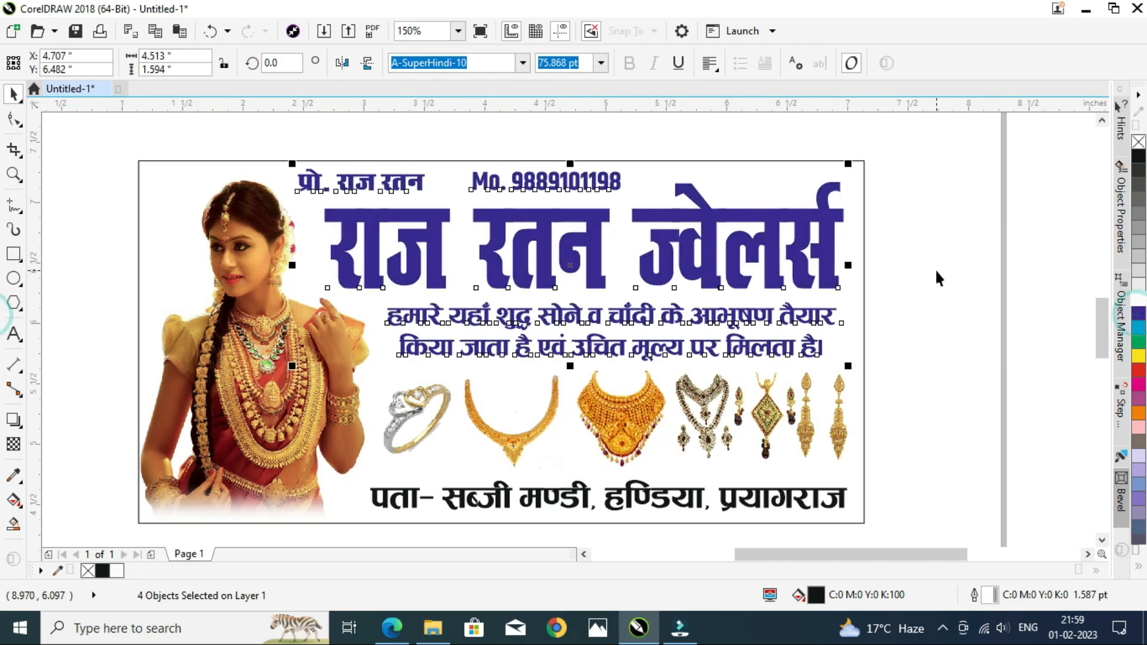
pyautogui.click(935, 267)
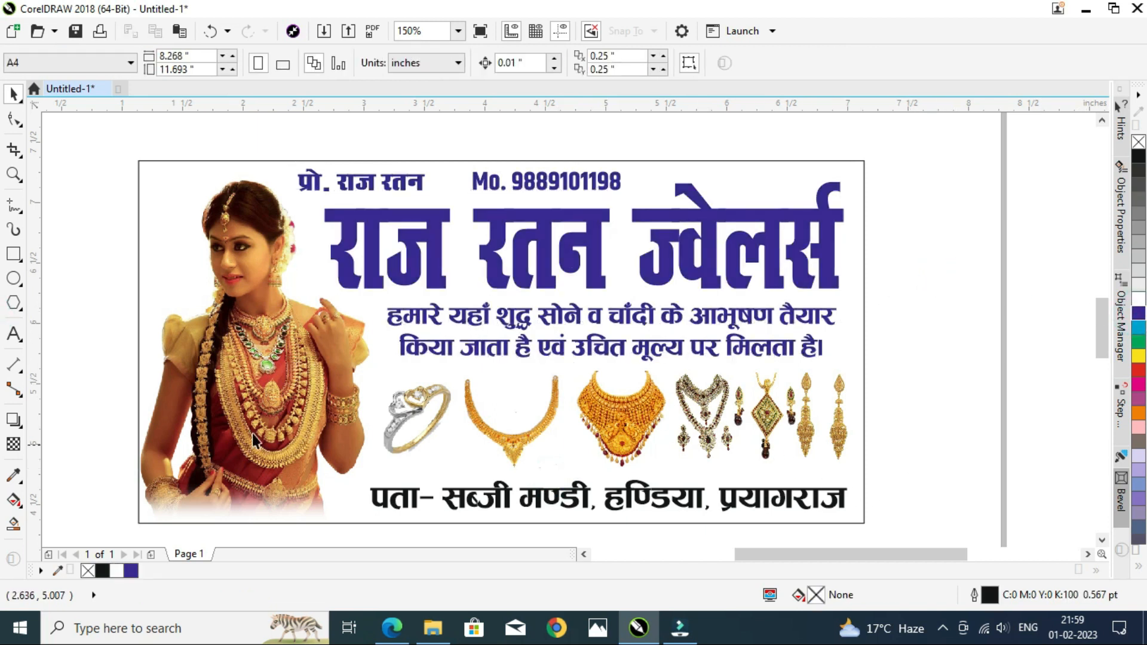
# Step: Create a thin rectangle strip along the card's bottom edge behind the address and fill it magenta
pyautogui.click(162, 168)
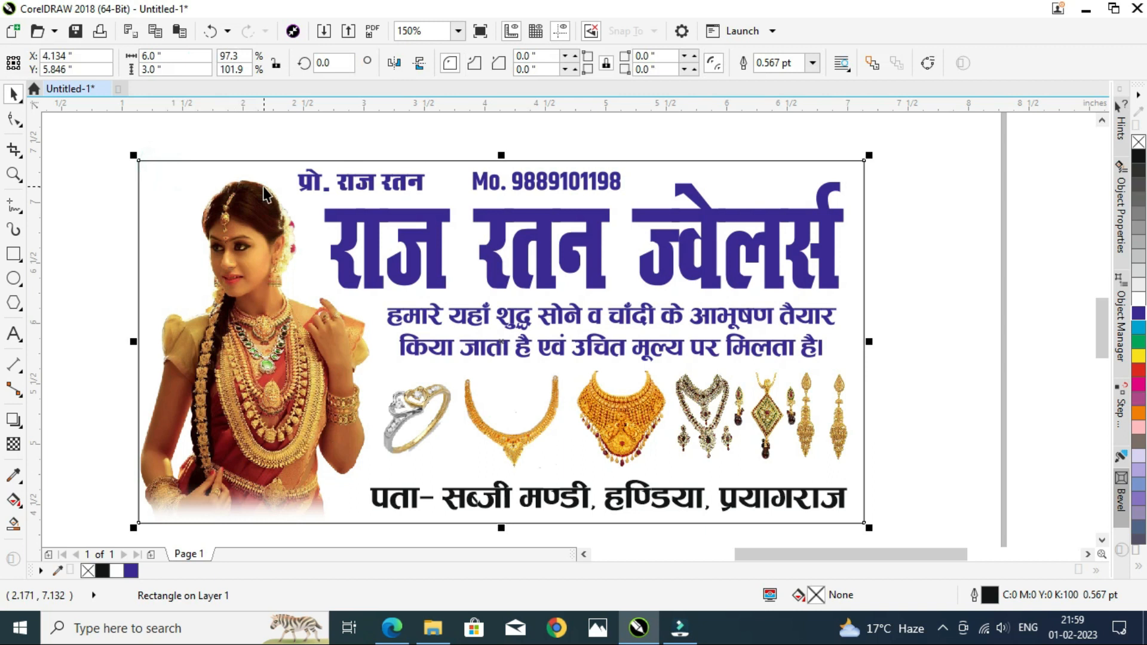
pyautogui.moveTo(502, 158); pyautogui.dragTo(479, 470)
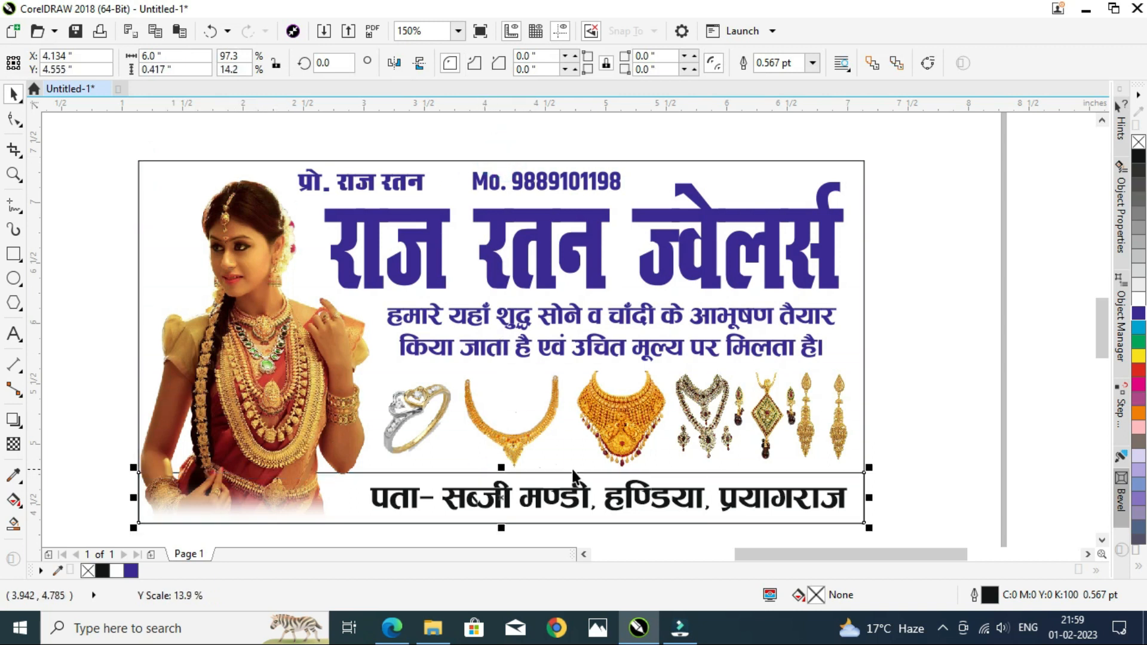
pyautogui.click(1140, 385)
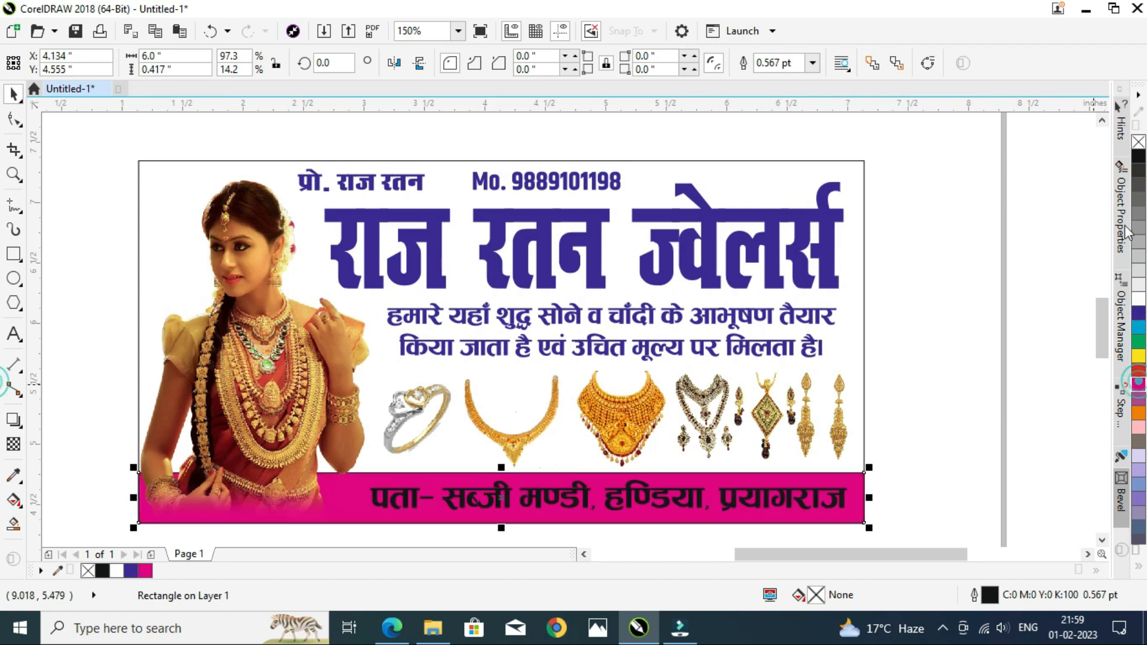
# Step: Color the address text white
pyautogui.click(235, 338)
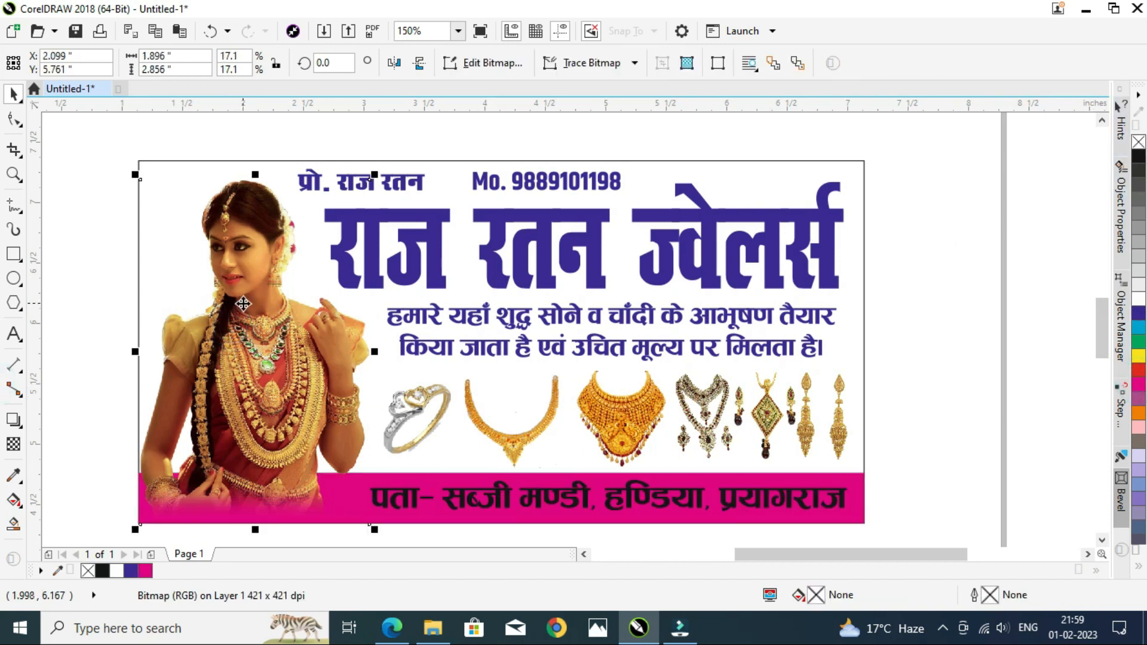
pyautogui.click(117, 325)
pyautogui.click(496, 487)
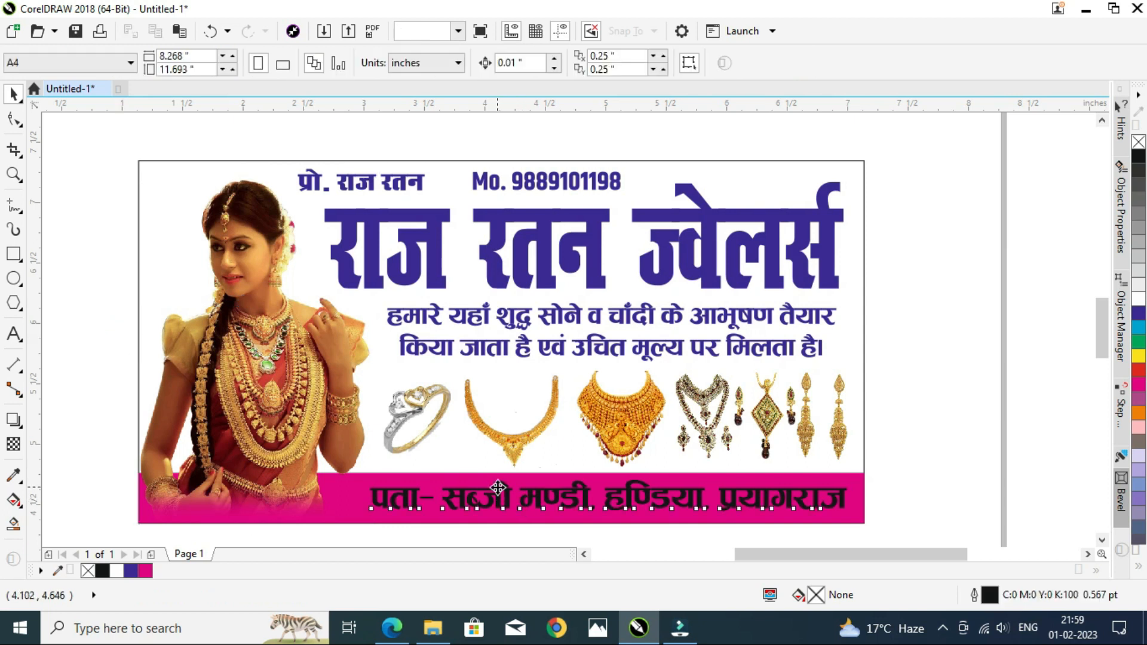
pyautogui.click(954, 339)
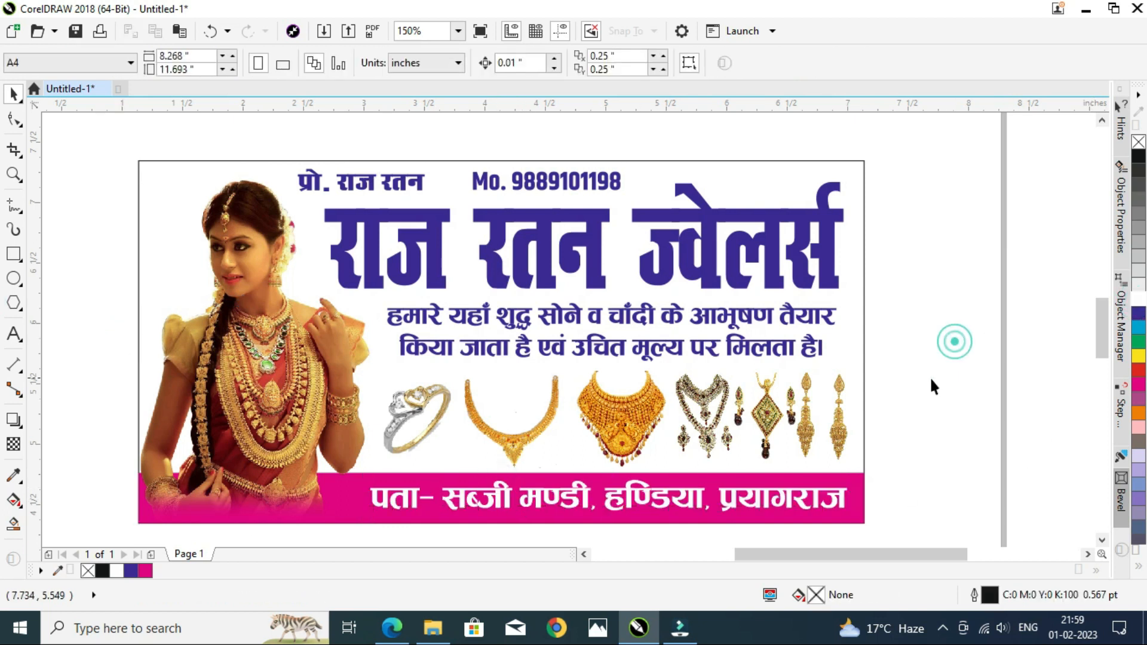
# Step: Stretch the address text leftward so it spans more of the magenta strip
pyautogui.click(373, 481)
pyautogui.click(377, 496)
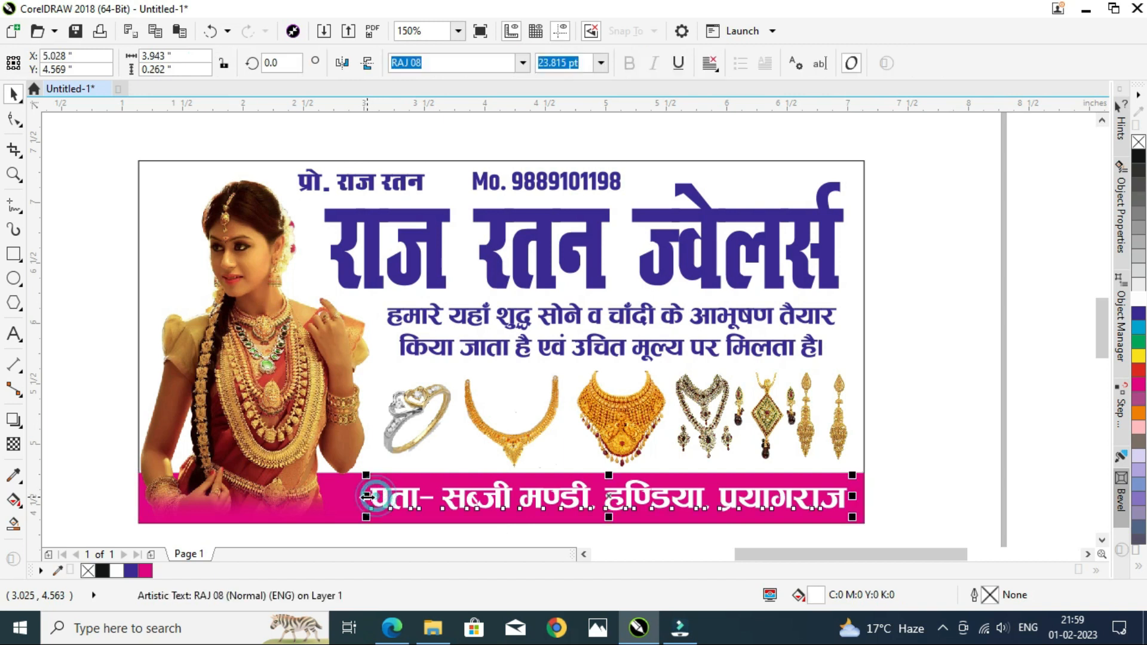
pyautogui.moveTo(367, 499); pyautogui.dragTo(343, 499)
pyautogui.click(938, 371)
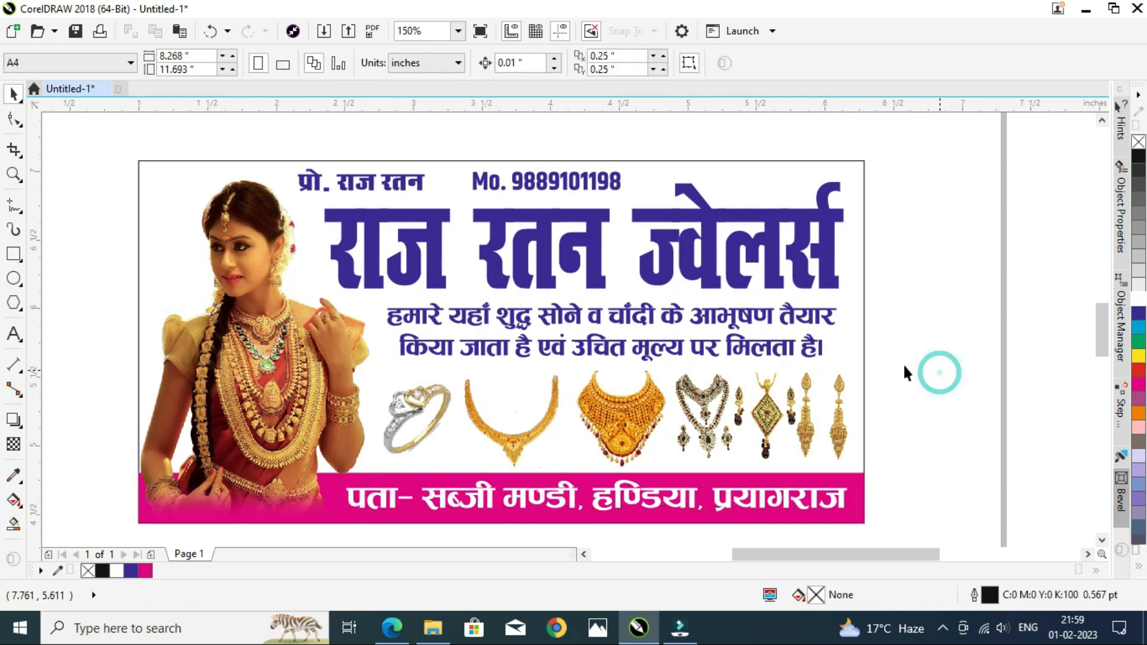
# Step: Apply a vertical linear fountain fill from magenta at the top to dark blue at the bottom on the title
pyautogui.scroll(1, 705, 345)
pyautogui.click(625, 221)
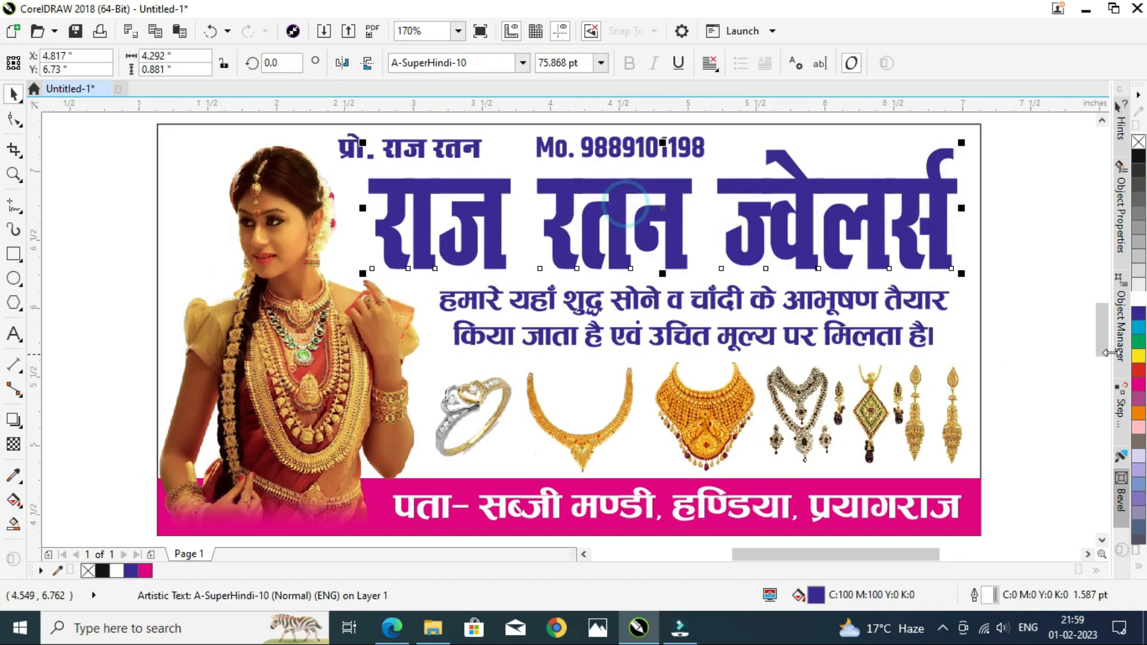
pyautogui.click(1137, 384)
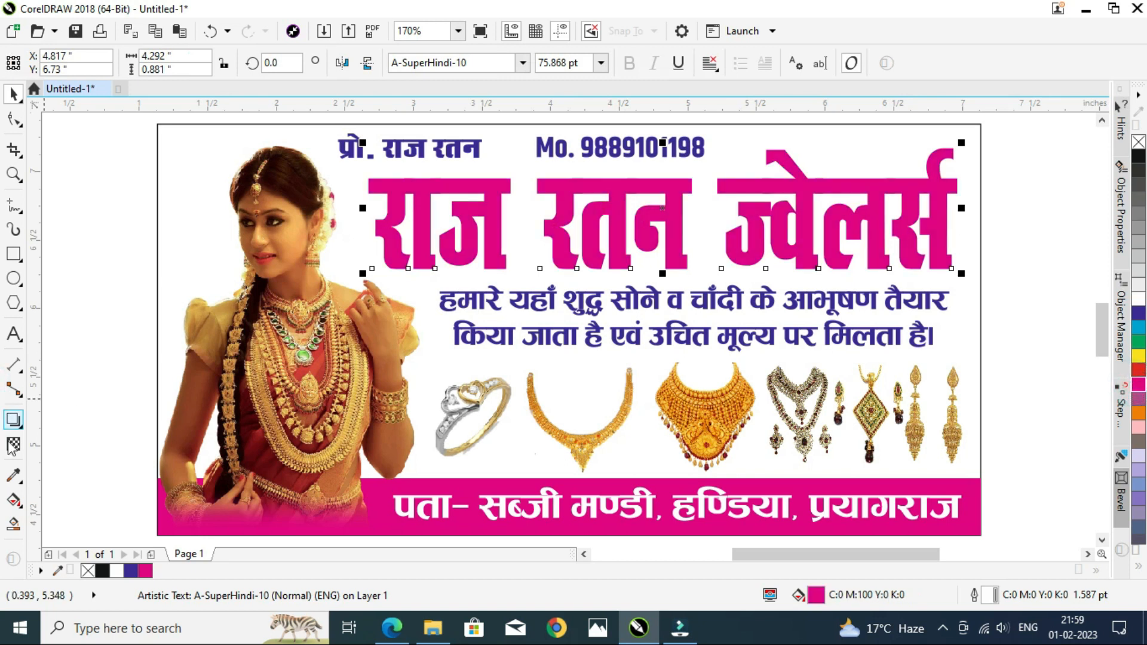
pyautogui.click(13, 500)
pyautogui.moveTo(677, 202); pyautogui.dragTo(677, 253)
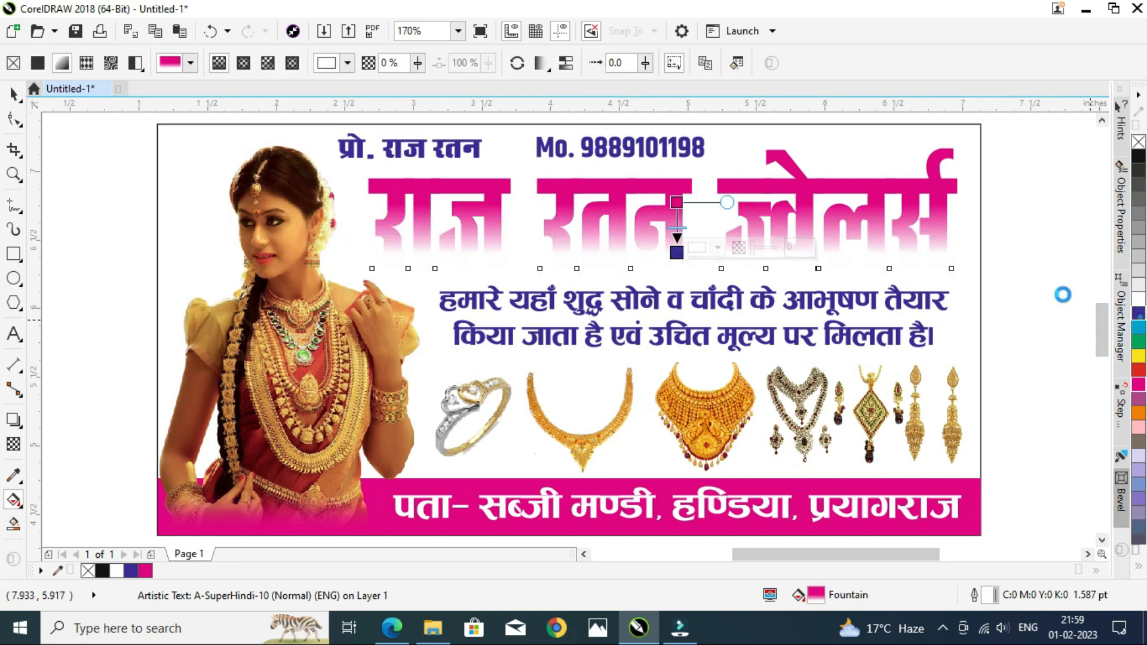
pyautogui.moveTo(677, 202); pyautogui.dragTo(676, 214)
pyautogui.click(677, 253)
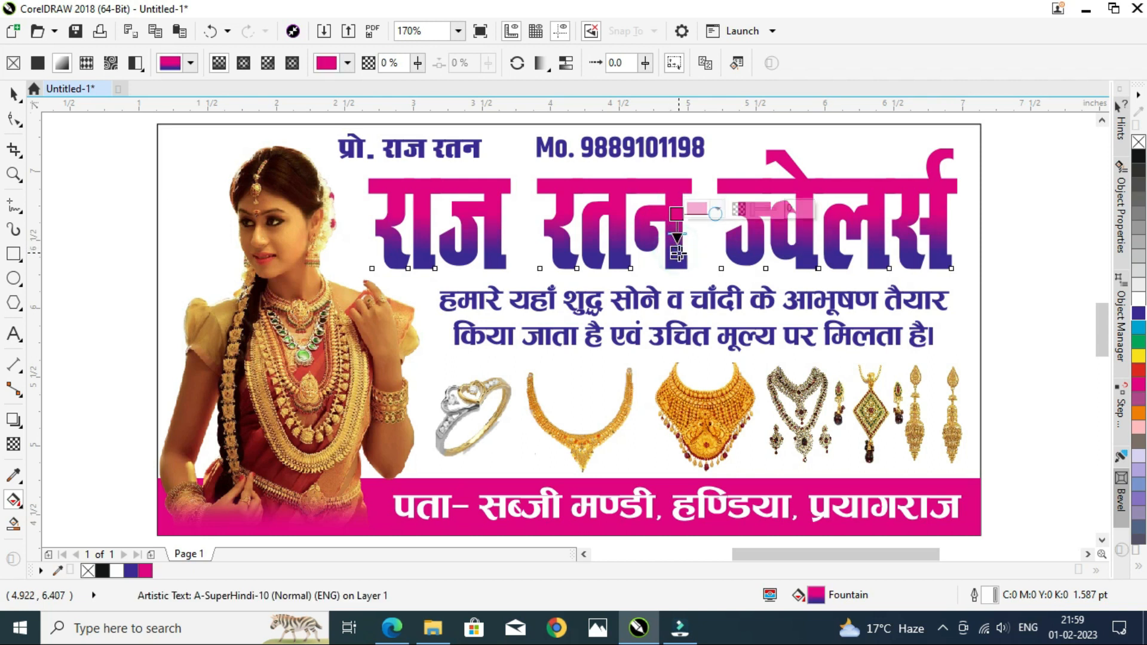
pyautogui.press('space')
# Step: Give the card background an elliptical fountain fill from white in the centre to light yellow
pyautogui.click(168, 126)
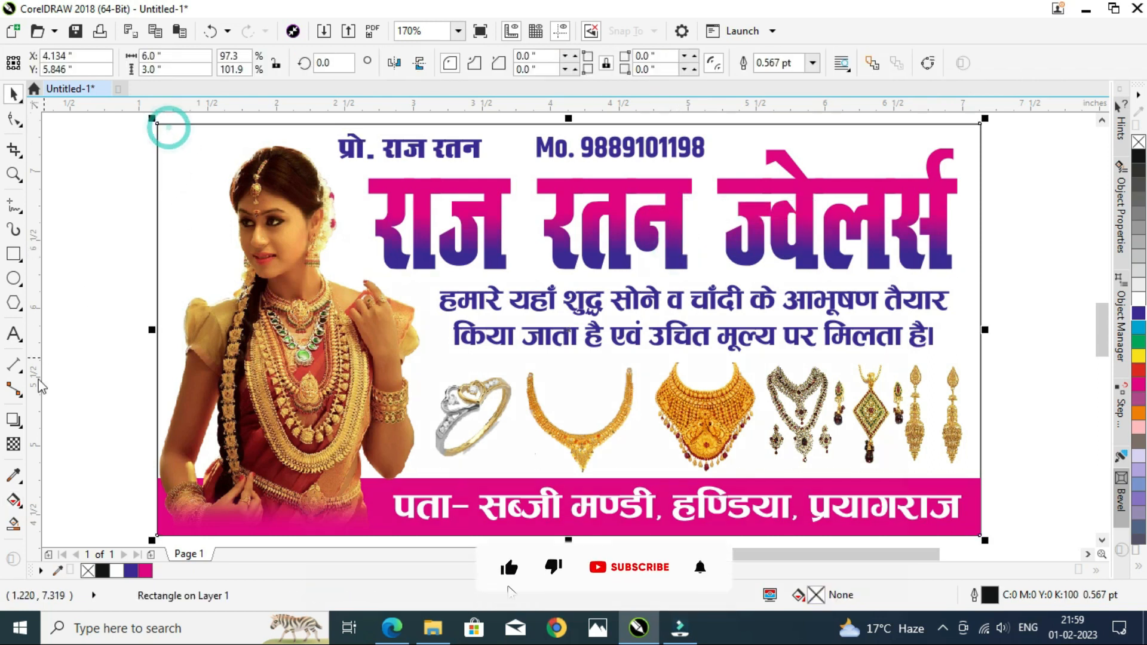
pyautogui.click(13, 524)
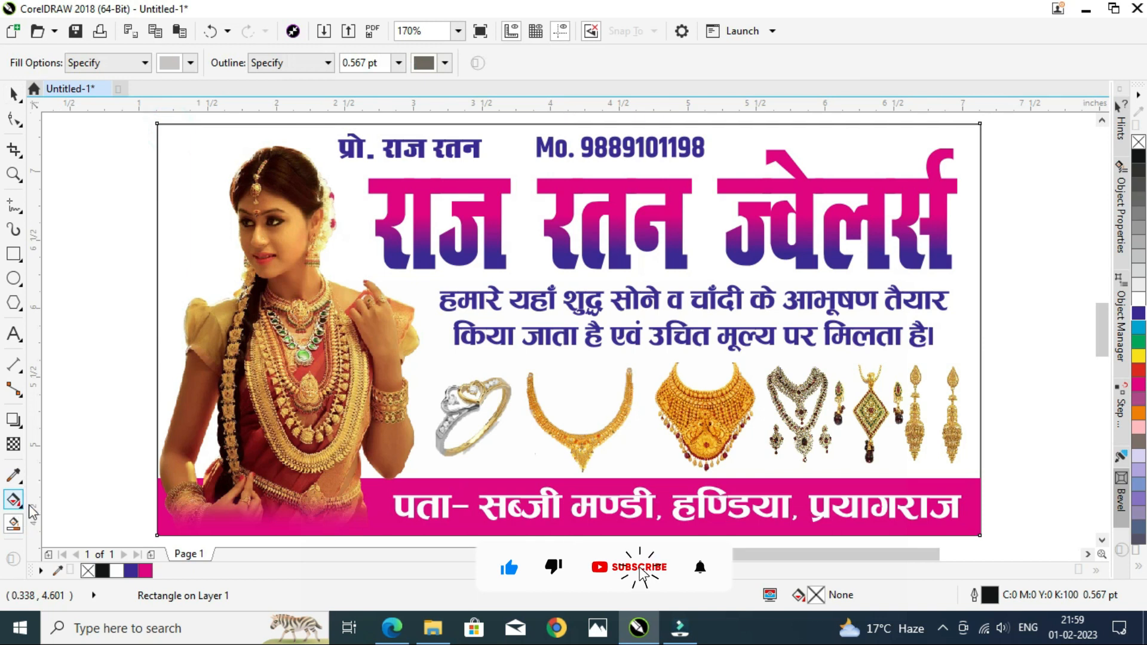
pyautogui.click(13, 500)
pyautogui.moveTo(586, 358); pyautogui.dragTo(681, 323)
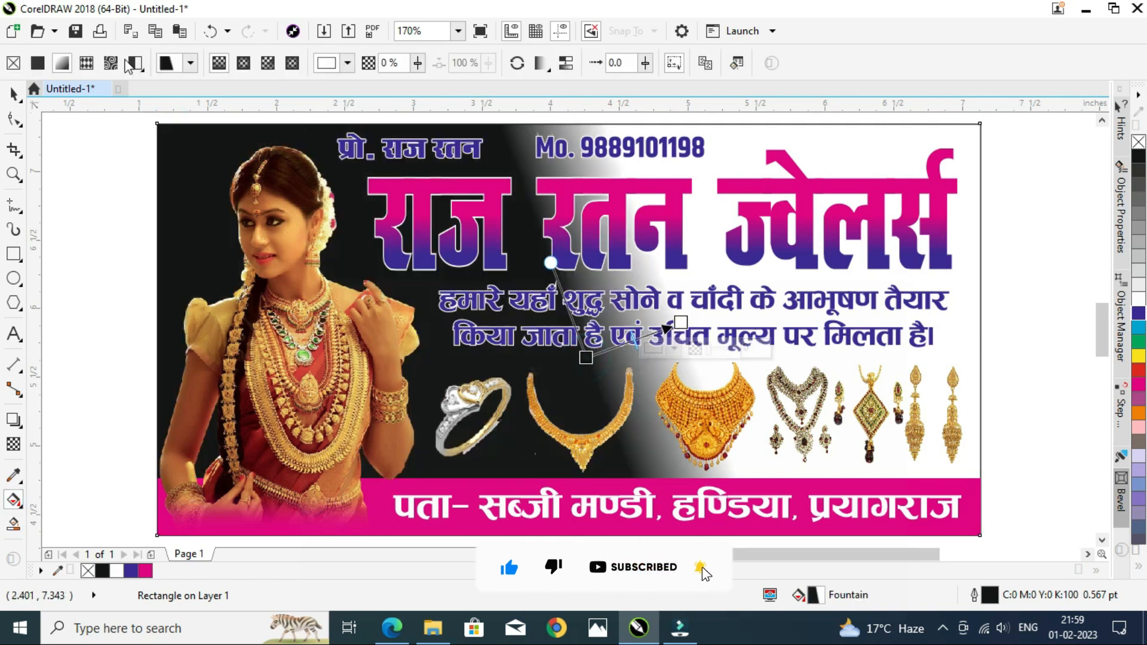
pyautogui.click(243, 63)
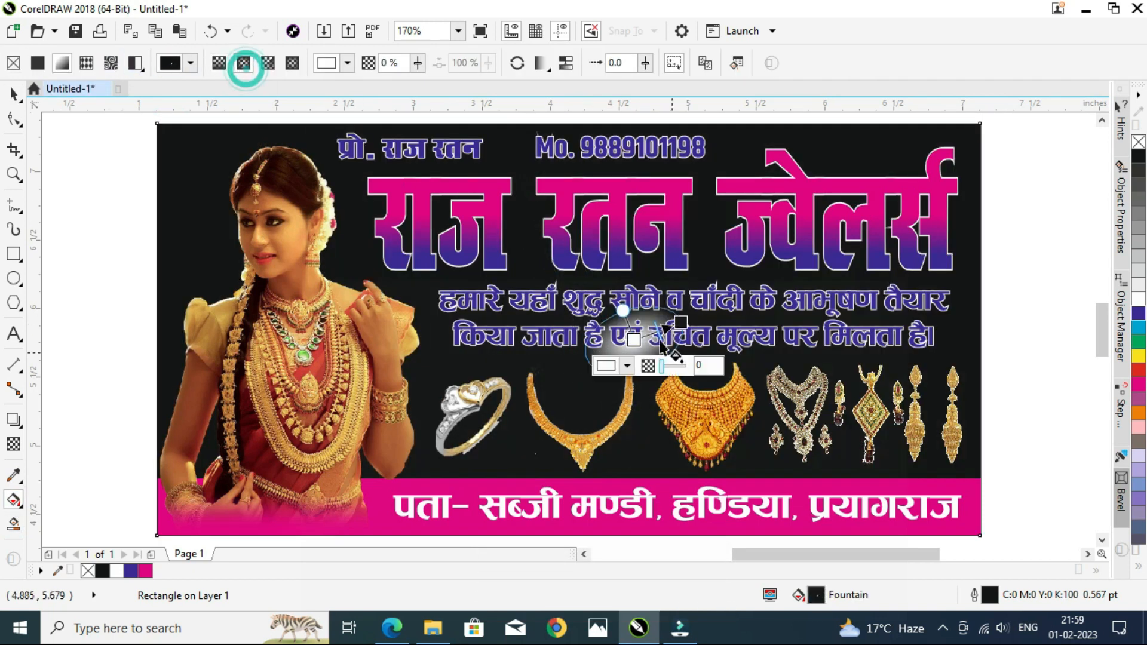
pyautogui.moveTo(675, 323); pyautogui.dragTo(1028, 231)
pyautogui.moveTo(634, 339); pyautogui.dragTo(536, 312)
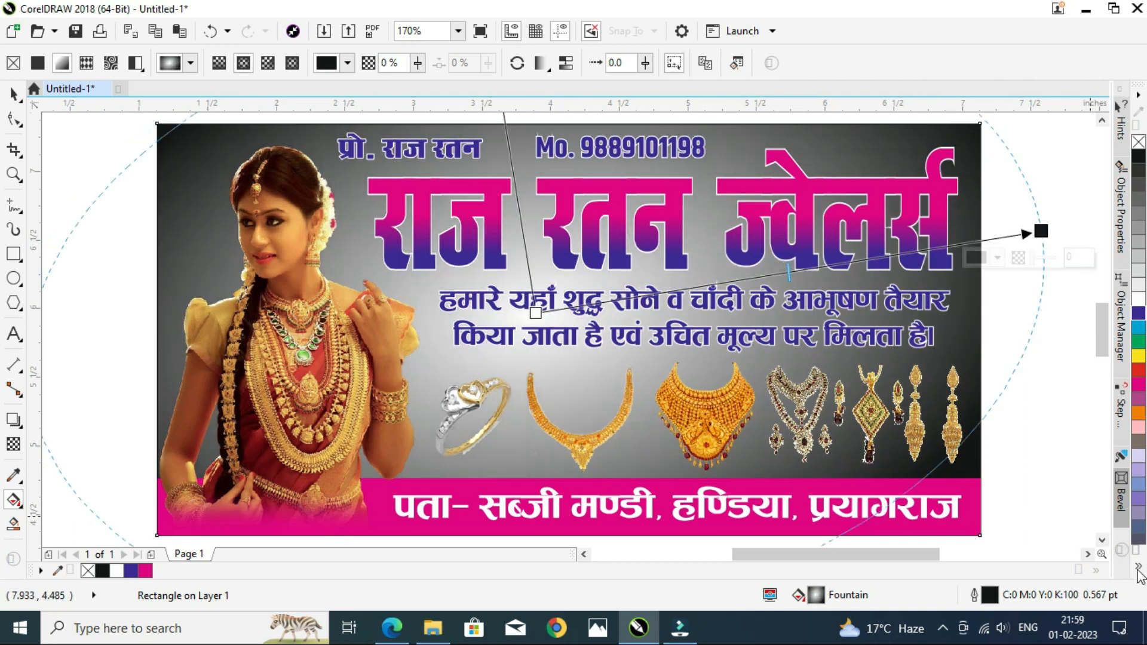
pyautogui.click(1138, 569)
pyautogui.moveTo(1094, 413); pyautogui.dragTo(1042, 234)
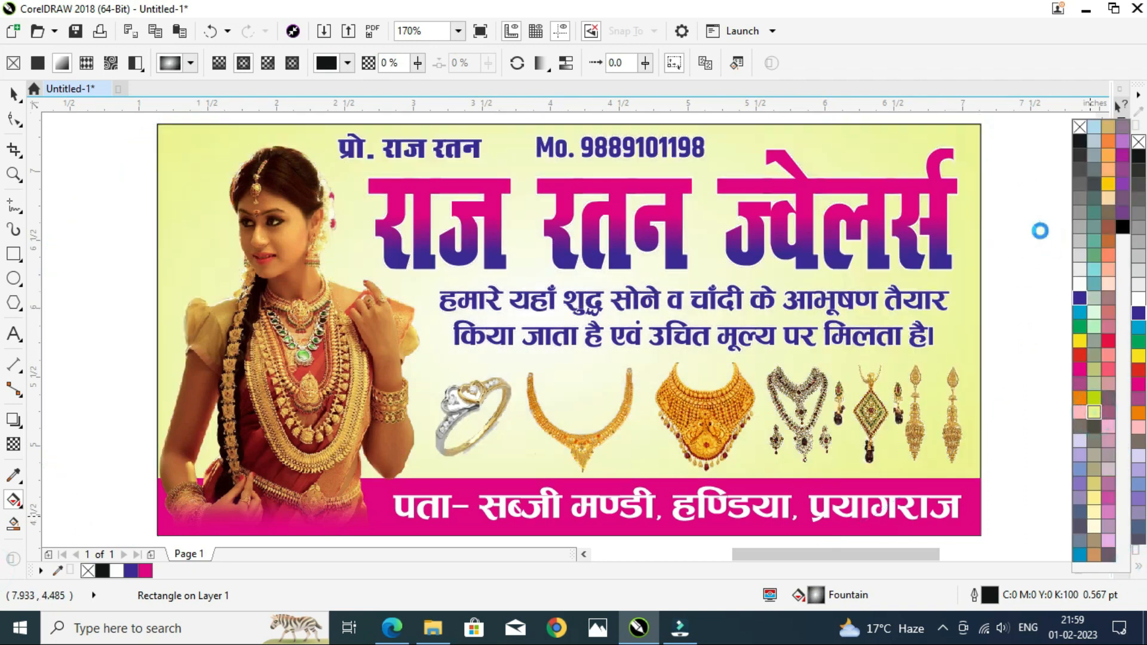
pyautogui.click(1035, 364)
pyautogui.press('space')
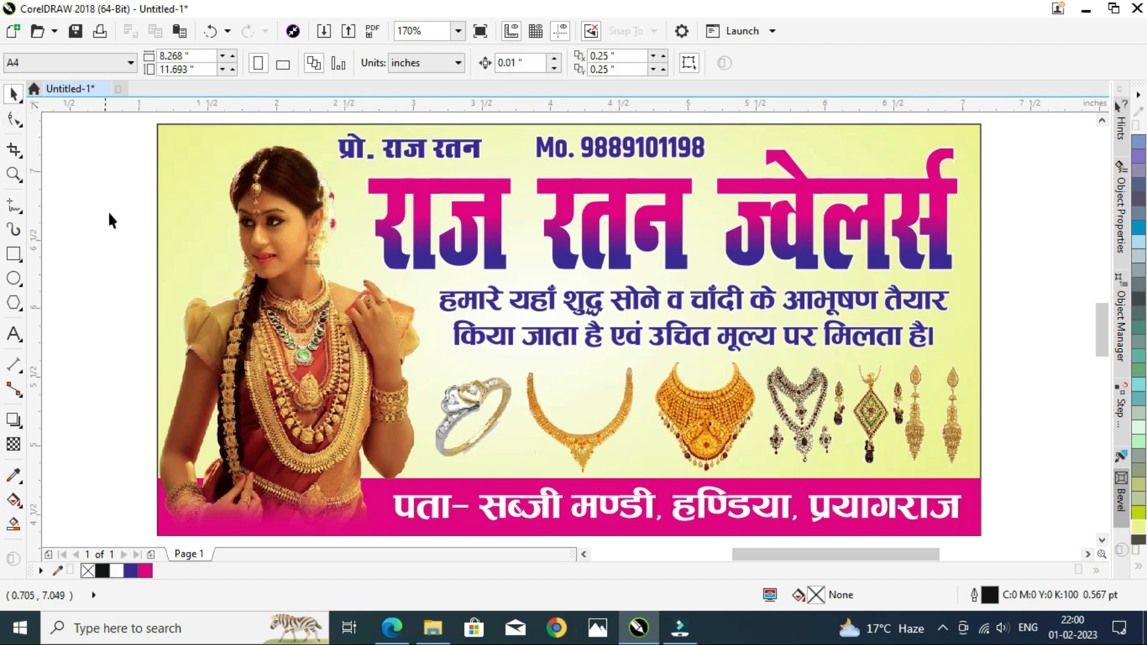
# Step: Give the title a 2.5 point outline with the default calligraphy nib
pyautogui.click(609, 185)
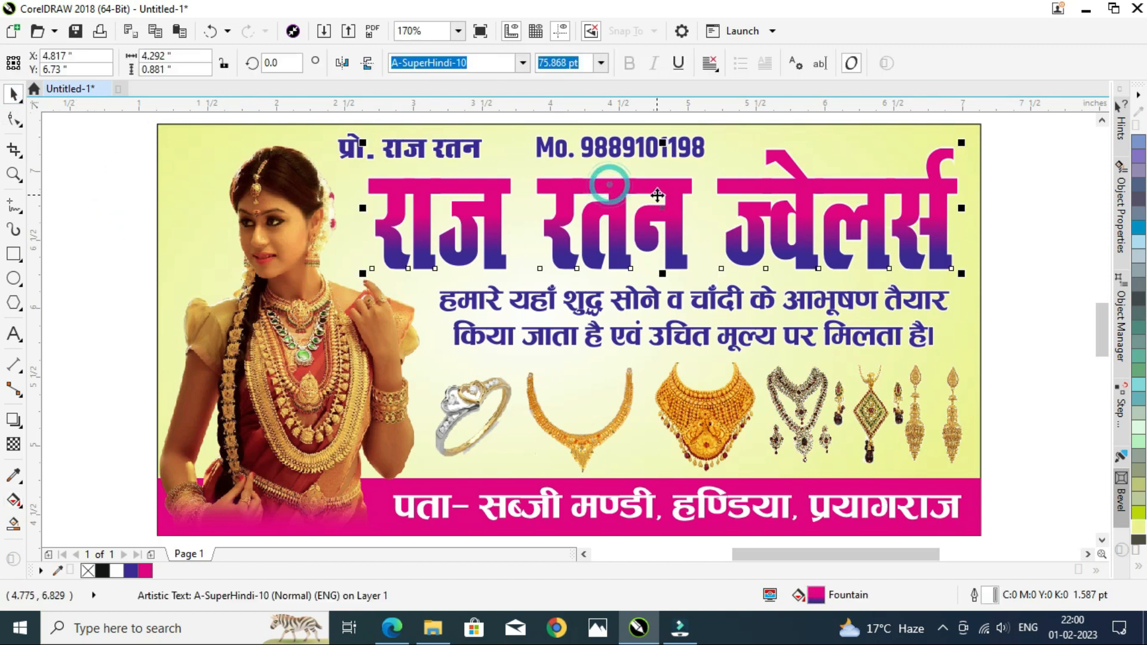
pyautogui.press('F12')
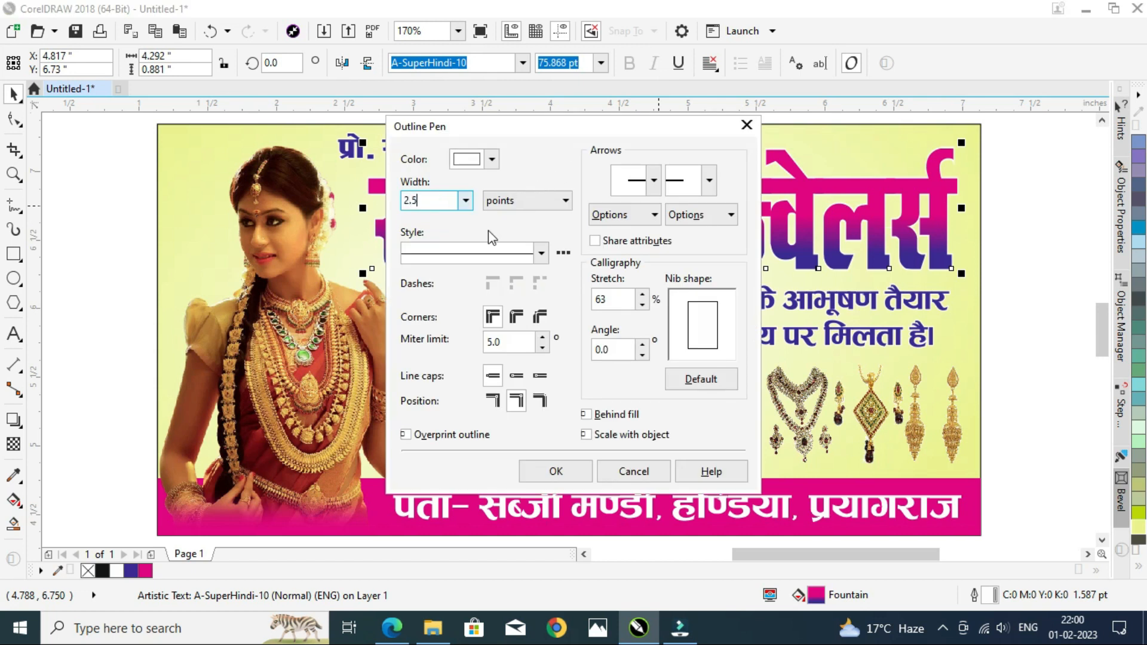
pyautogui.click(700, 379)
pyautogui.click(556, 472)
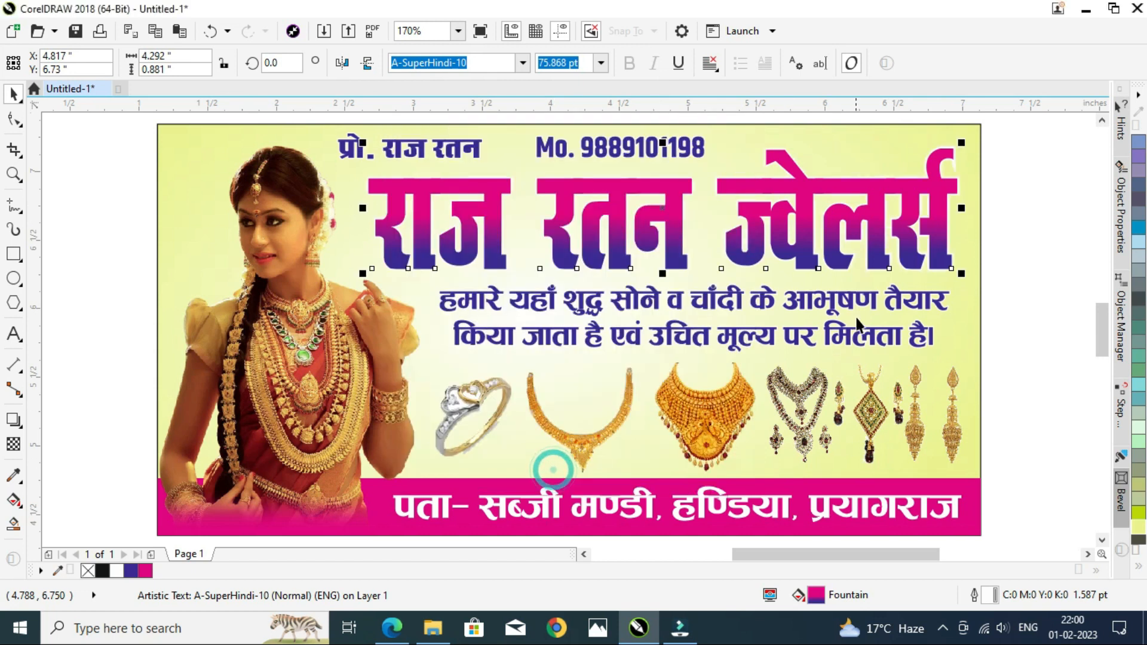
# Step: Duplicate the title slightly offset behind it and color the copy's fill and outline cyan
pyautogui.hotkey('ctrl', 'Right')
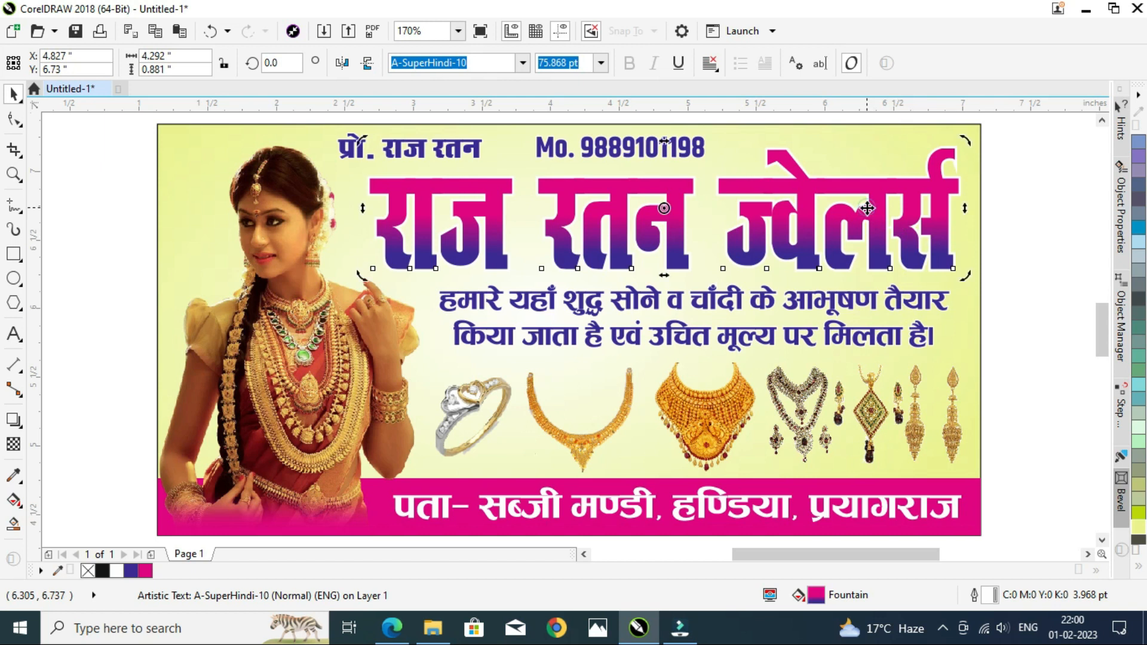
pyautogui.moveTo(885, 206)
pyautogui.mouseDown()
pyautogui.moveTo(863, 189)
pyautogui.moveTo(869, 201)
pyautogui.mouseUp()
pyautogui.click(952, 260)
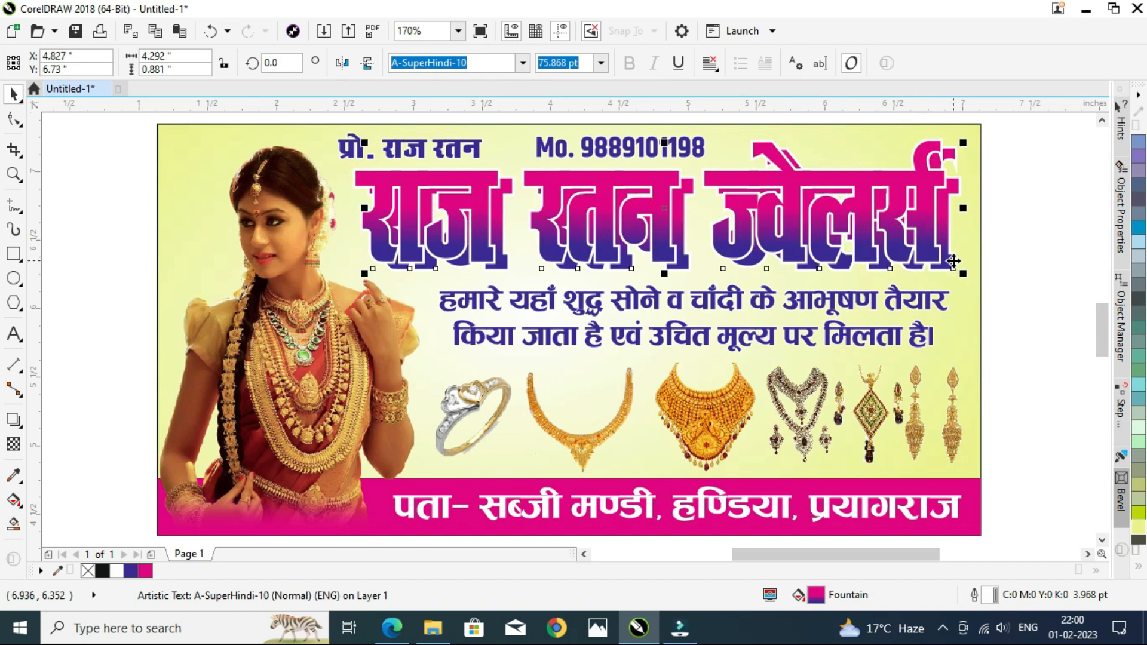
pyautogui.click(1137, 229)
pyautogui.rightClick(1137, 230)
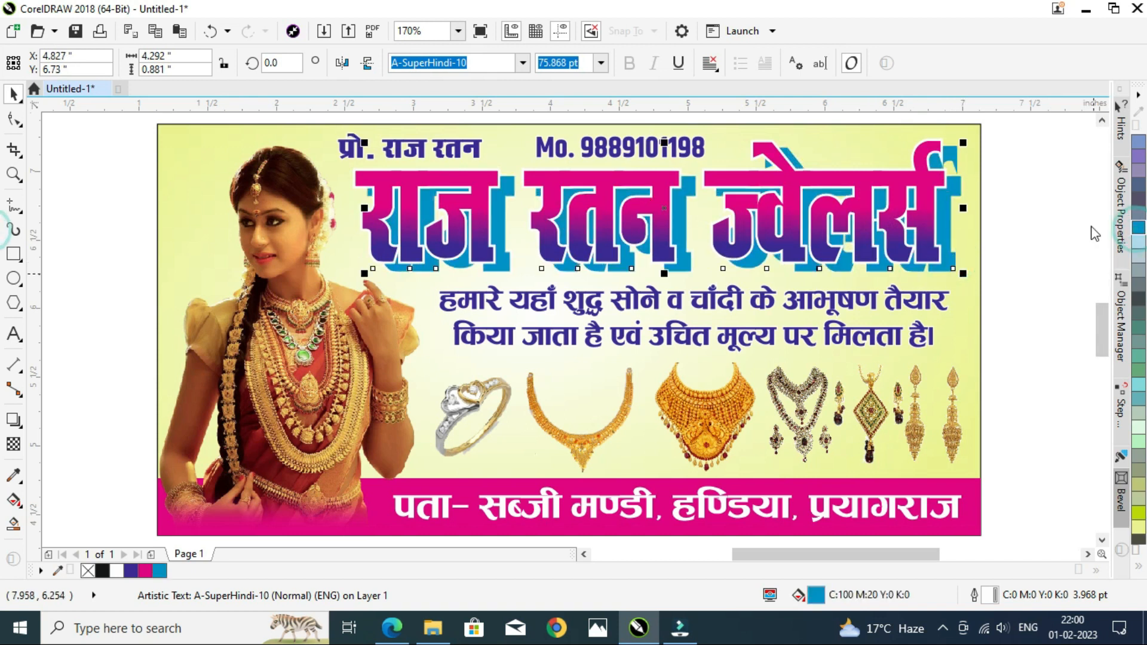
# Step: Nudge the cyan title copy slightly upward
pyautogui.scroll(1, 923, 239)
pyautogui.click(933, 230)
pyautogui.moveTo(950, 240); pyautogui.dragTo(950, 237)
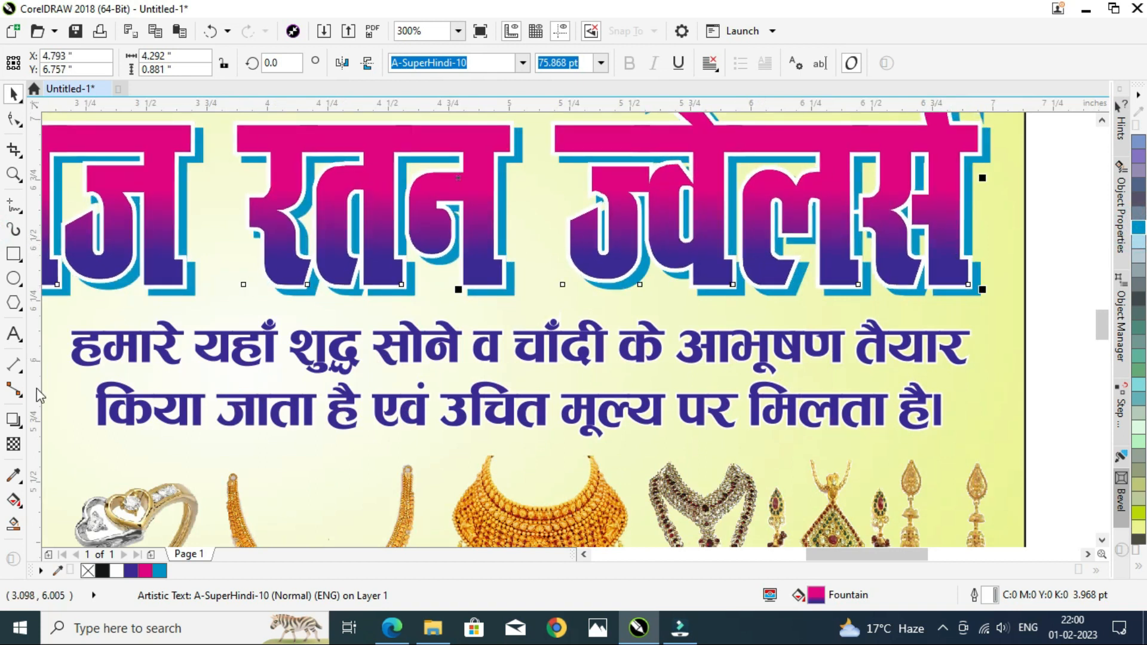
pyautogui.click(13, 421)
pyautogui.moveTo(511, 291); pyautogui.dragTo(492, 277)
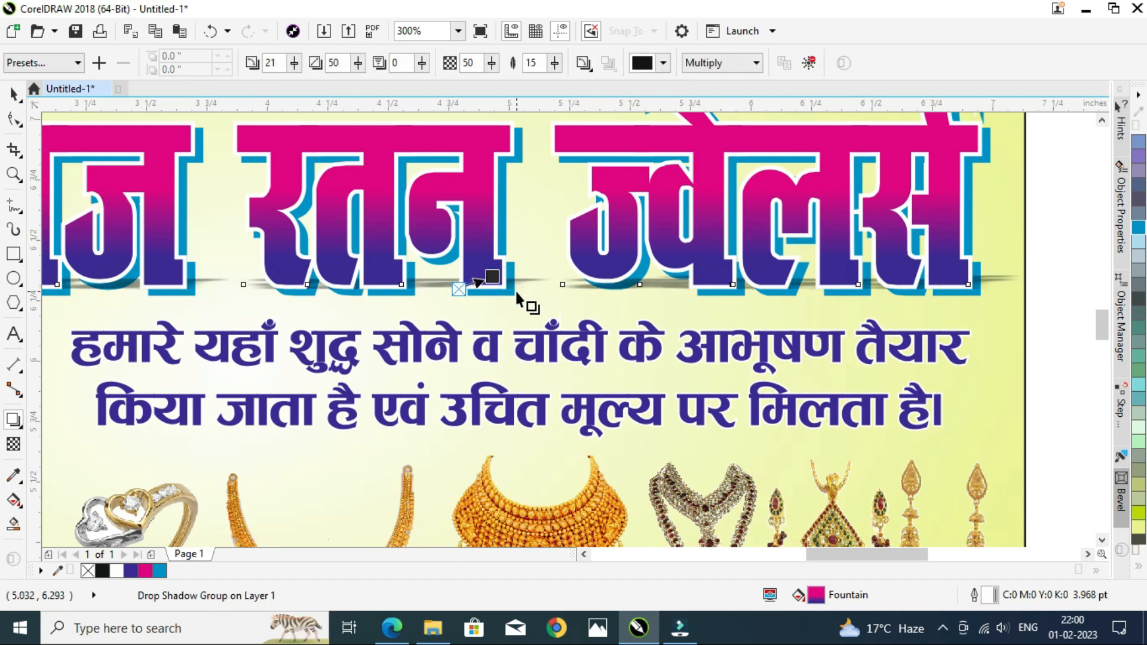
pyautogui.hotkey('ctrl', 'z')
# Step: Blend the cyan copy into the title with the Blend tool
pyautogui.click(22, 427)
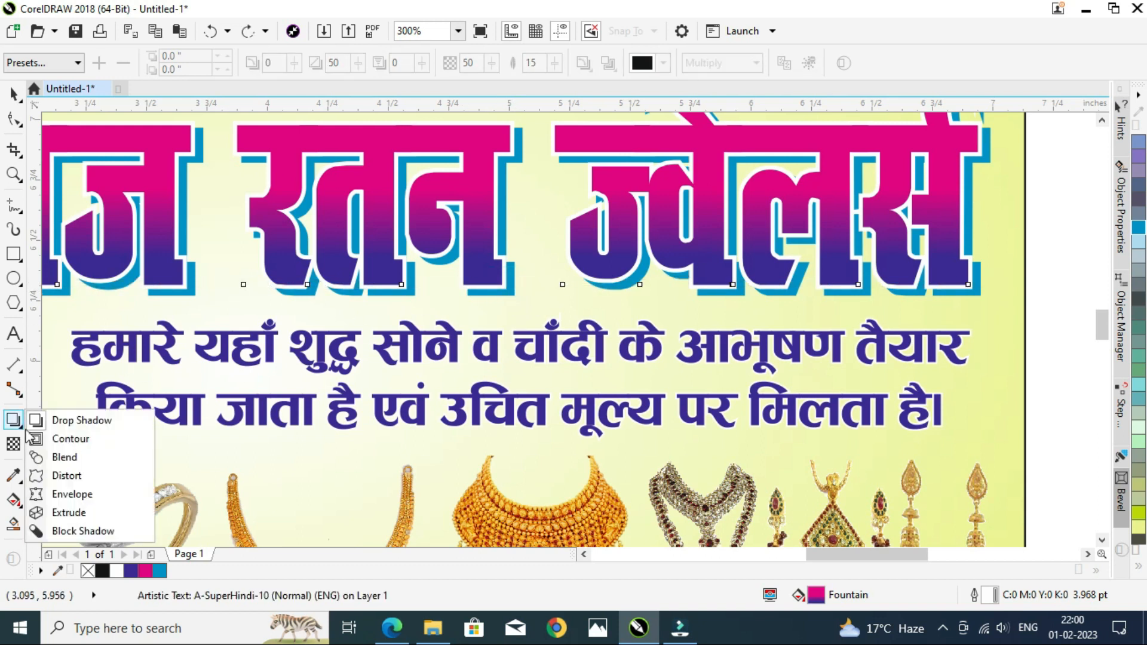
pyautogui.click(72, 457)
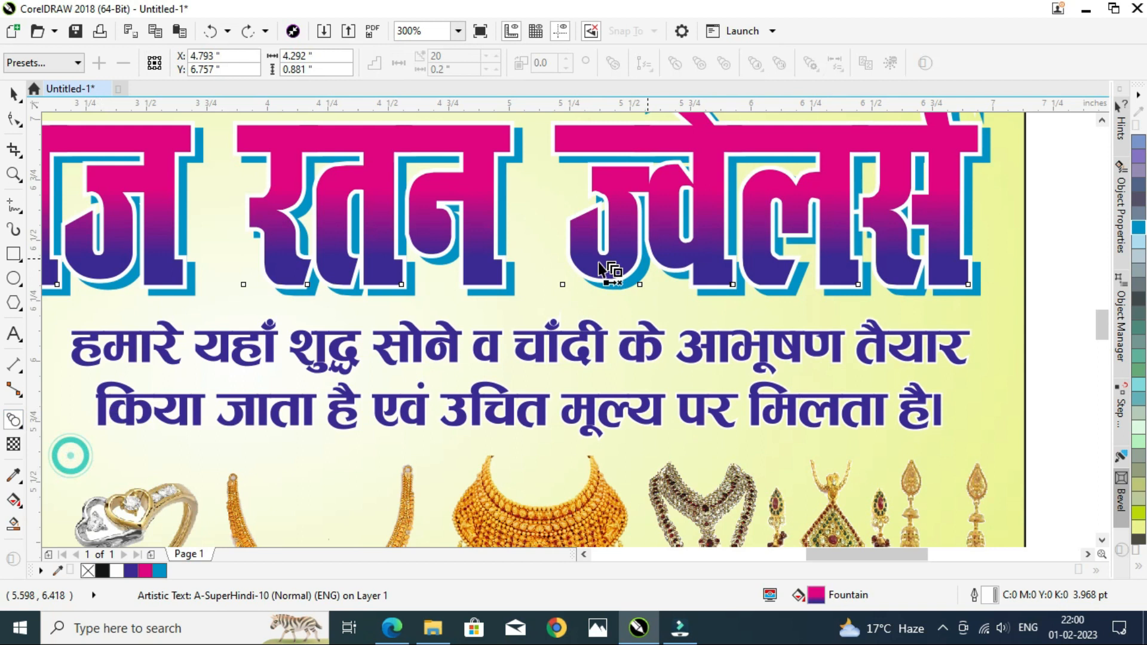
pyautogui.click(509, 293)
pyautogui.moveTo(509, 293); pyautogui.dragTo(520, 265)
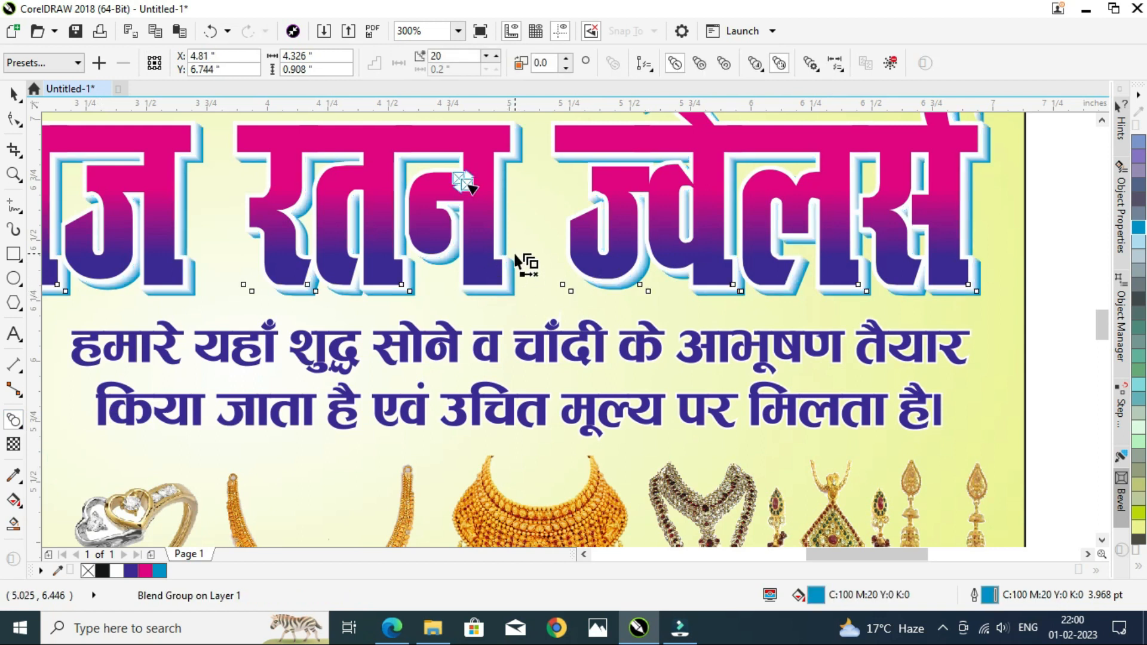
pyautogui.press('F4')
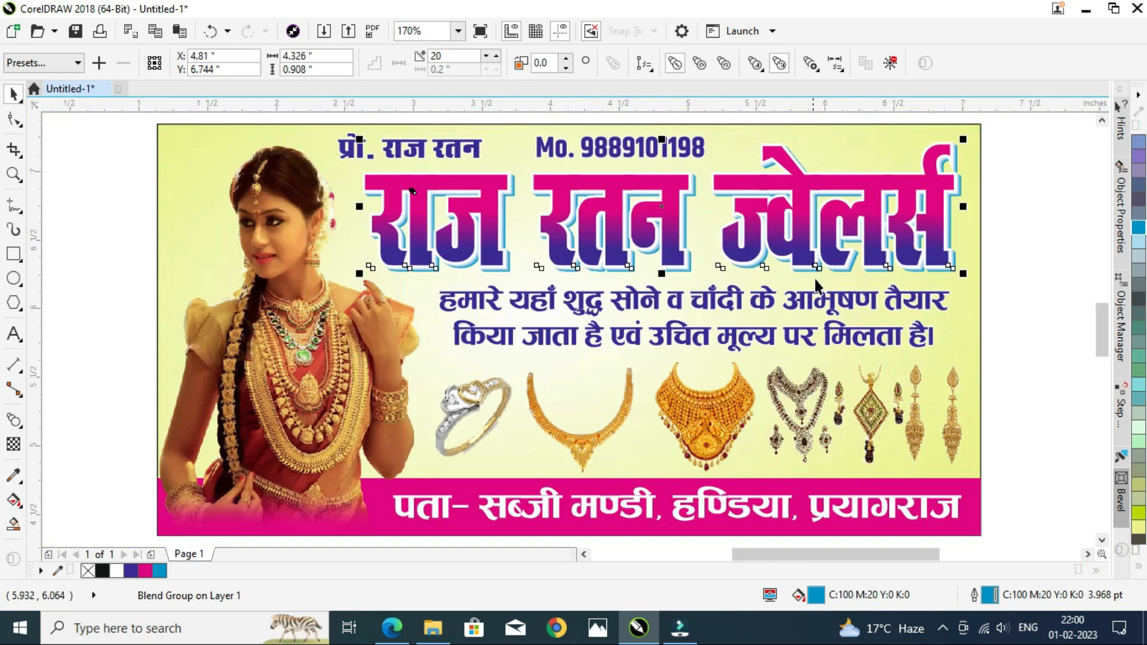
pyautogui.click(1043, 223)
pyautogui.click(929, 256)
pyautogui.click(929, 261)
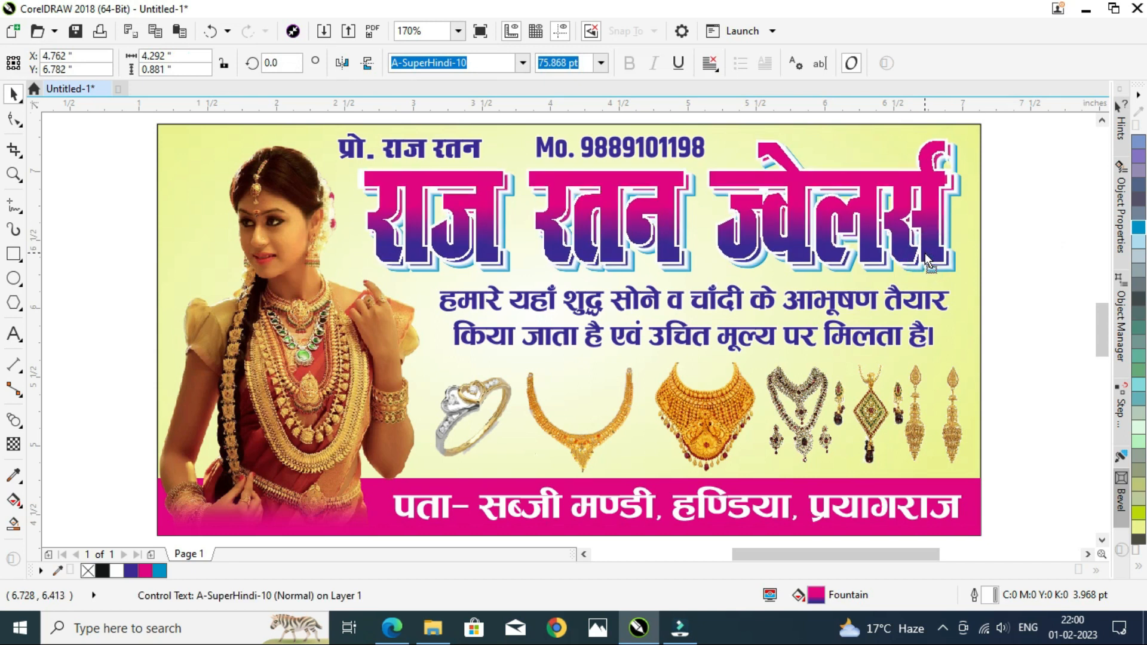
pyautogui.click(994, 224)
pyautogui.moveTo(1016, 122); pyautogui.dragTo(741, 218)
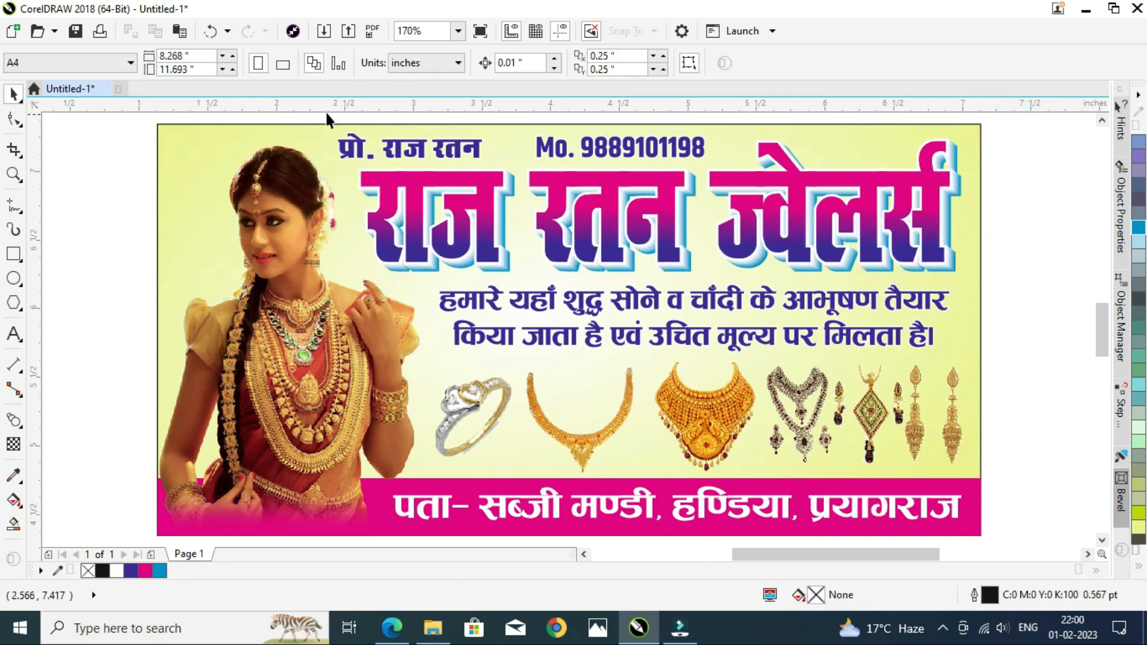
# Step: Select the proprietor name and mobile number and move them up above the card
pyautogui.moveTo(292, 115); pyautogui.dragTo(818, 221)
pyautogui.scroll(-1, 726, 254)
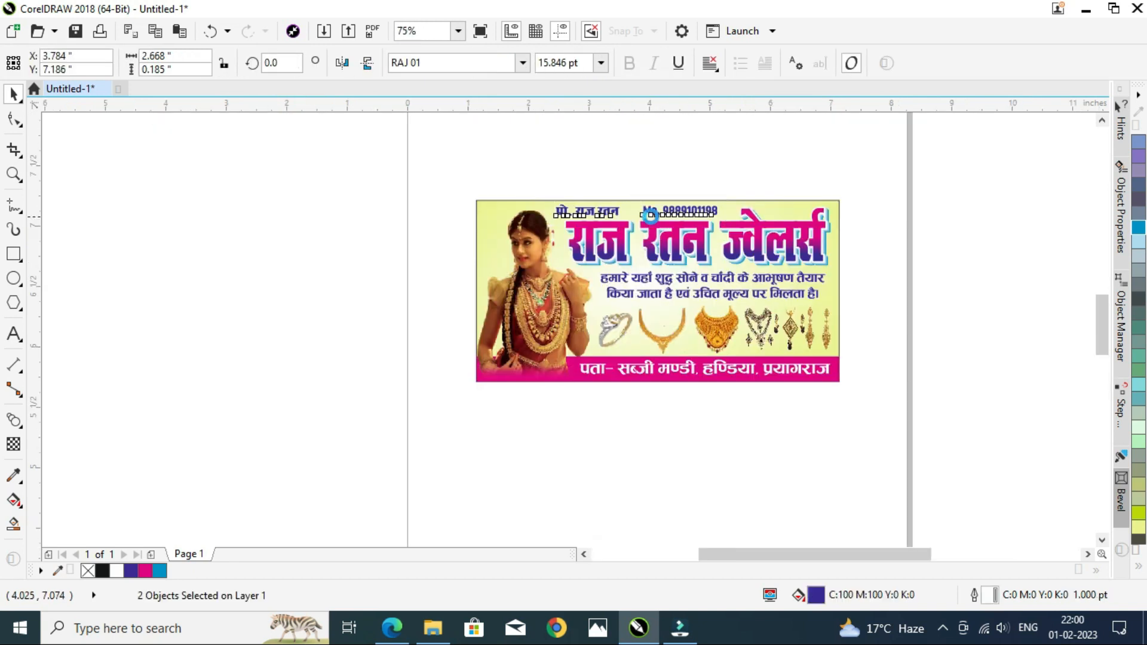
pyautogui.scroll(1, 651, 210)
pyautogui.moveTo(651, 204); pyautogui.dragTo(650, 156)
# Step: Move the proprietor name and mobile number down onto the card's top edge, just above the title
pyautogui.moveTo(439, 172); pyautogui.dragTo(1057, 336)
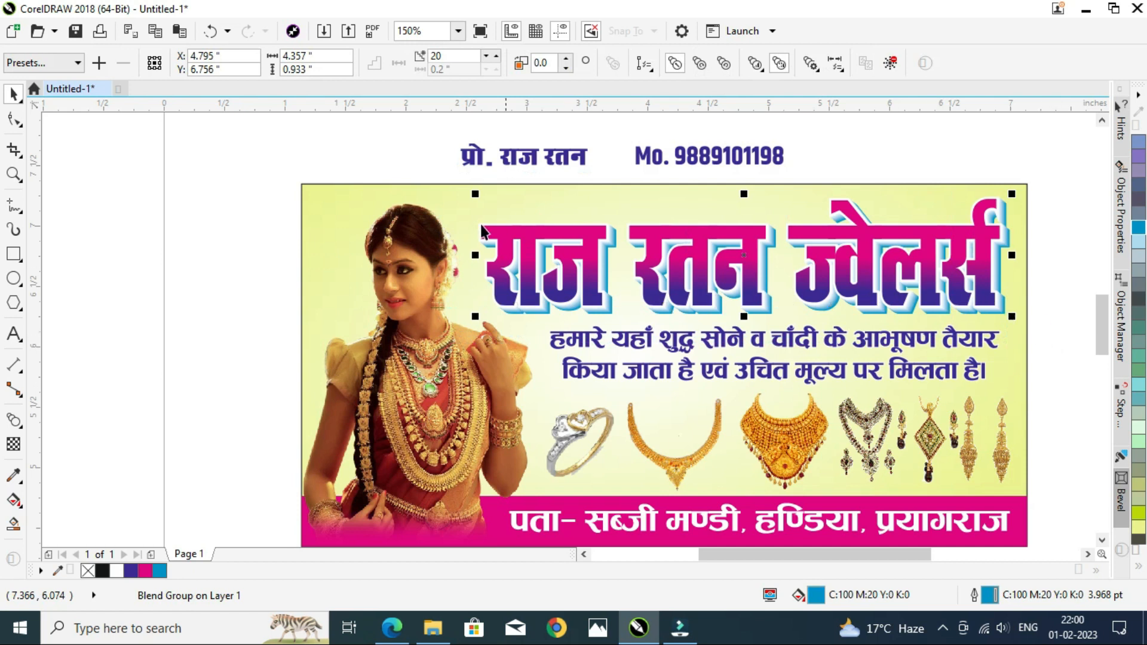
pyautogui.click(615, 222)
pyautogui.click(766, 237)
pyautogui.moveTo(766, 237); pyautogui.dragTo(770, 236)
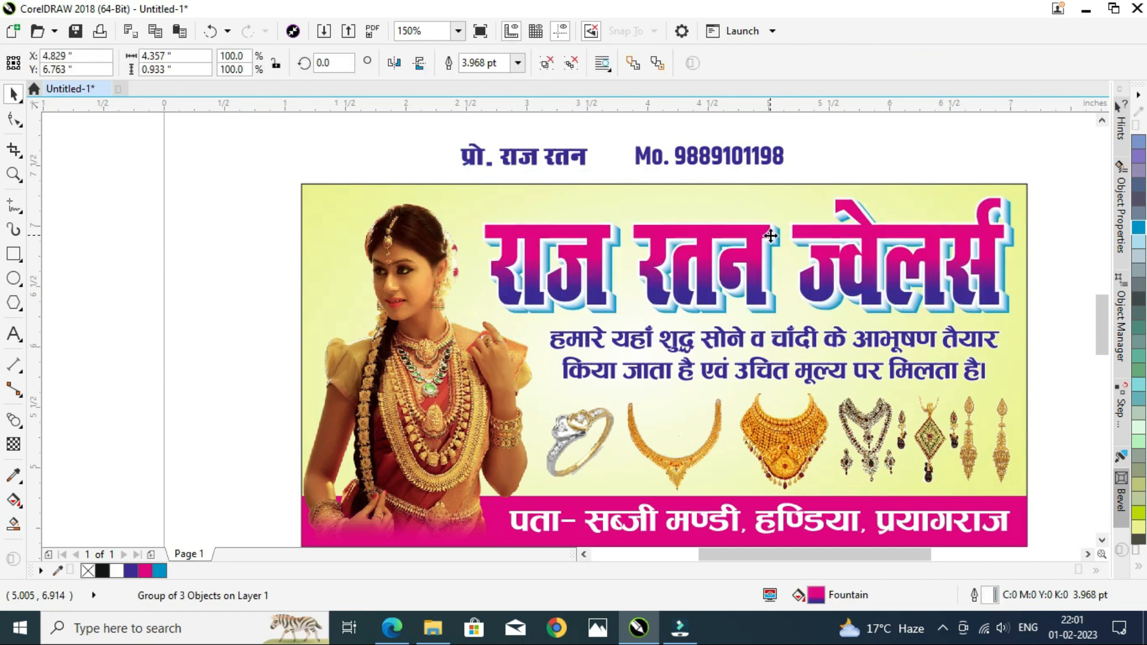
pyautogui.click(861, 159)
pyautogui.moveTo(397, 127); pyautogui.dragTo(788, 173)
pyautogui.moveTo(708, 157); pyautogui.dragTo(722, 204)
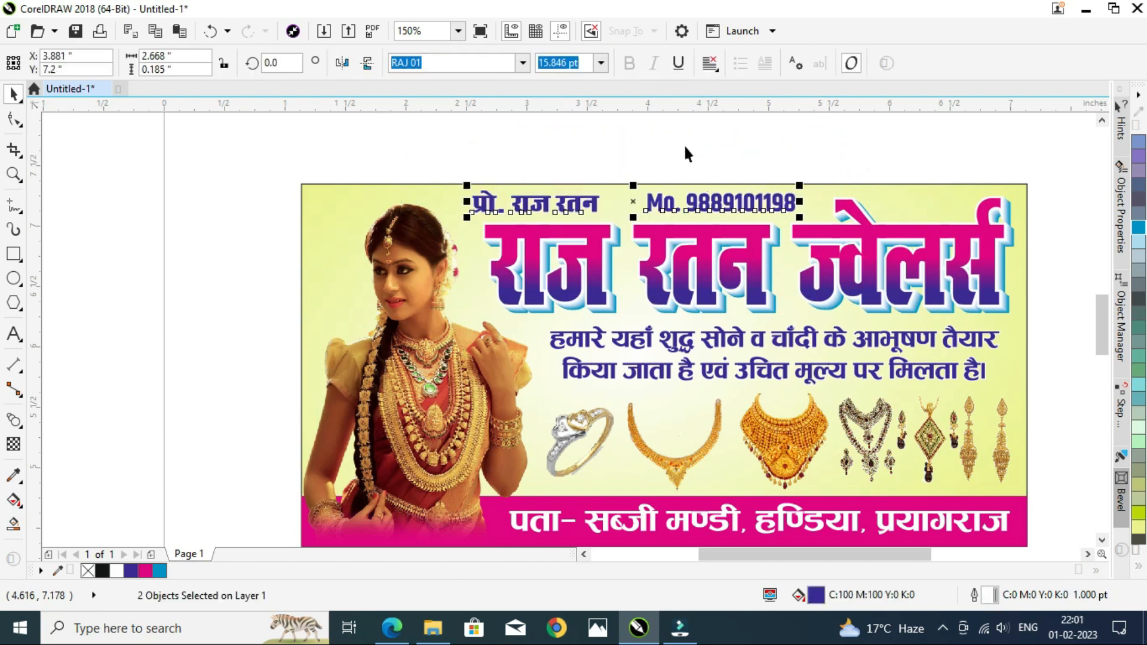
# Step: Shift the mobile number slightly left, closer to the proprietor name
pyautogui.click(684, 144)
pyautogui.click(649, 205)
pyautogui.moveTo(648, 204); pyautogui.dragTo(625, 204)
# Step: Color the proprietor name and mobile number red
pyautogui.moveTo(418, 148); pyautogui.dragTo(782, 246)
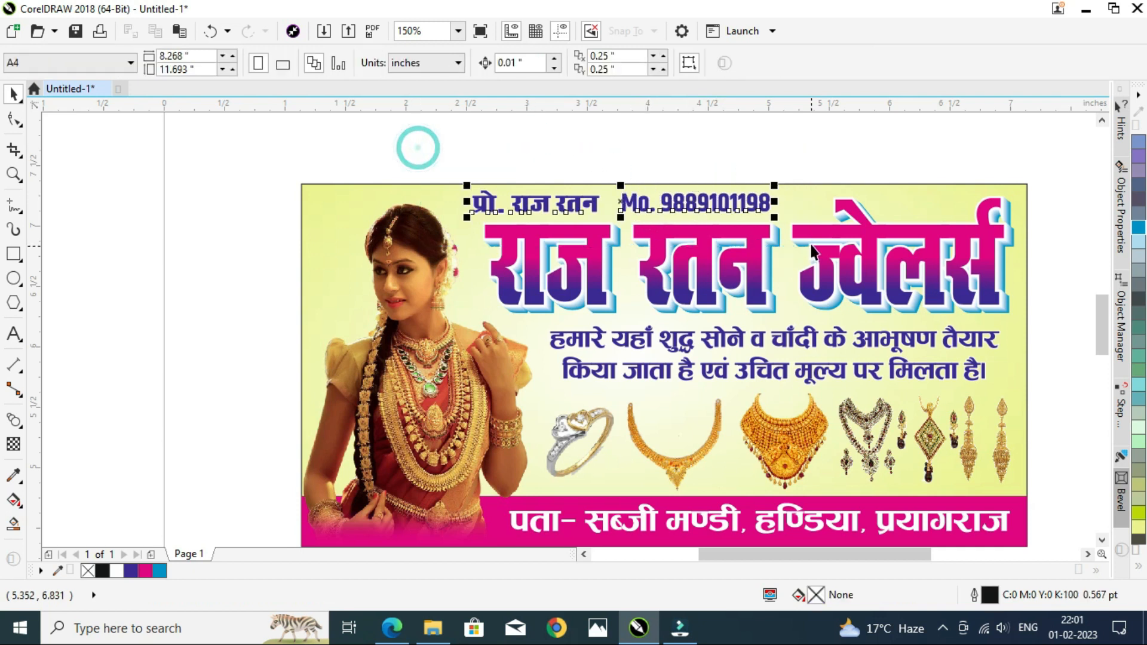
pyautogui.click(1138, 564)
pyautogui.click(1082, 357)
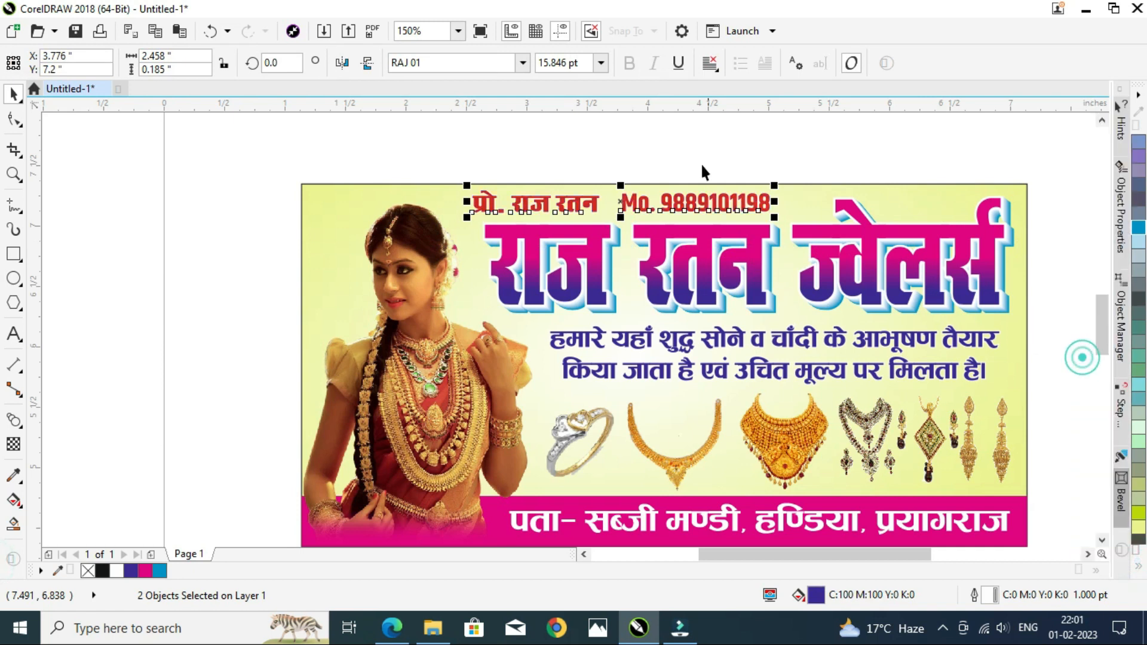
pyautogui.click(702, 164)
pyautogui.click(645, 146)
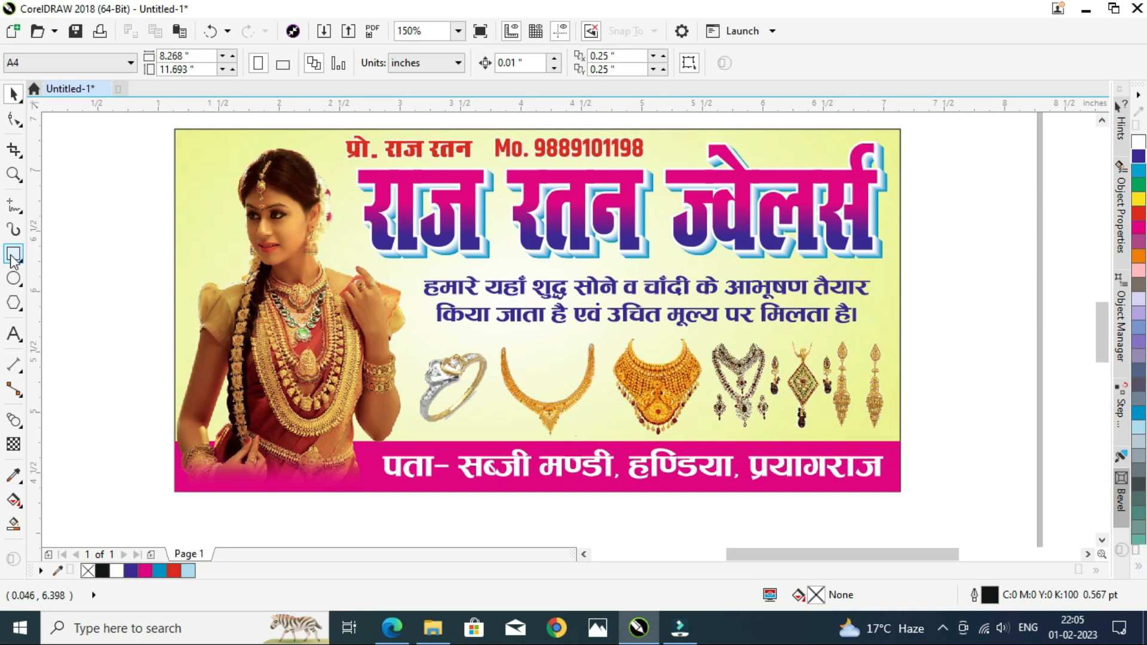
# Step: Draw a rectangle around the description text and round its corners to 0.215"
pyautogui.click(14, 254)
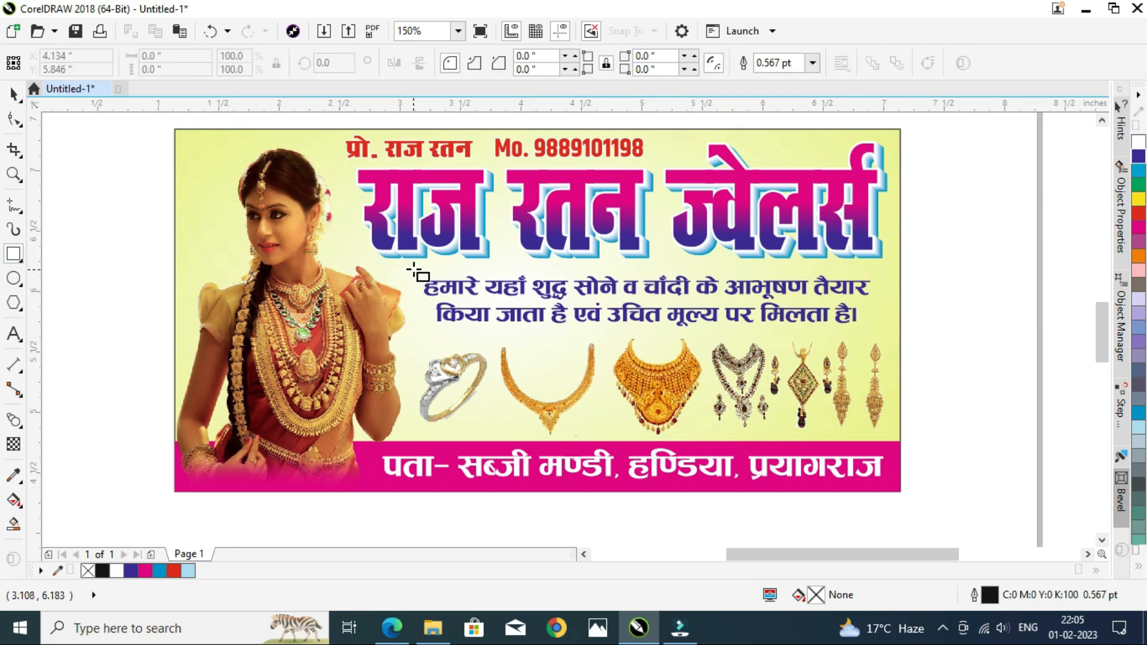
pyautogui.moveTo(412, 267); pyautogui.dragTo(878, 333)
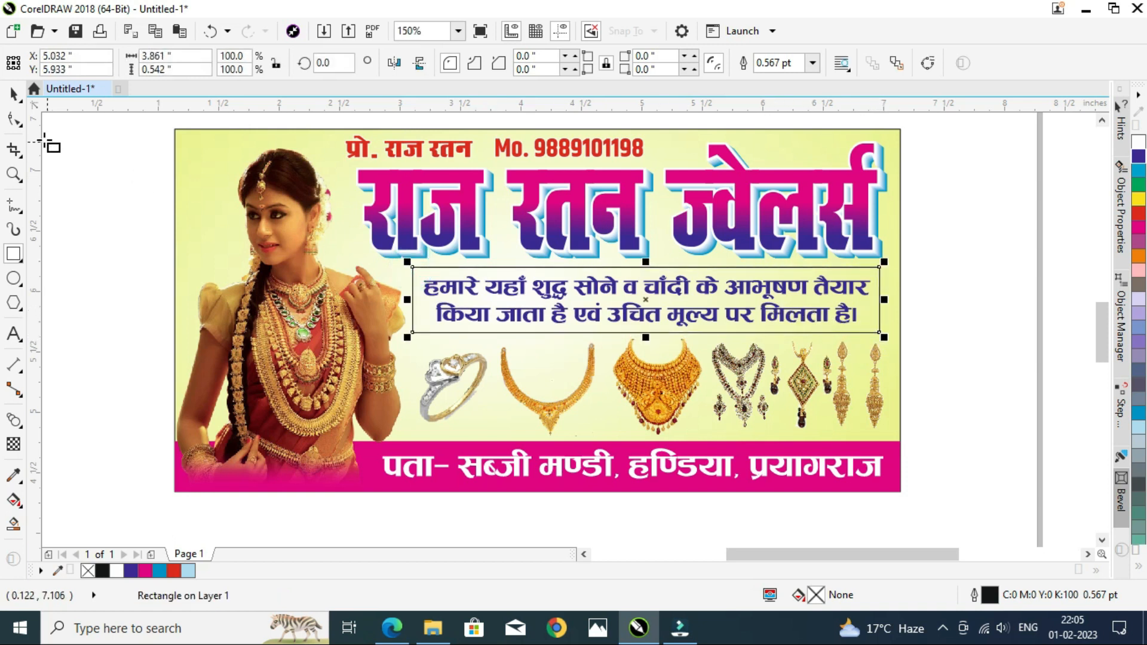
pyautogui.click(19, 127)
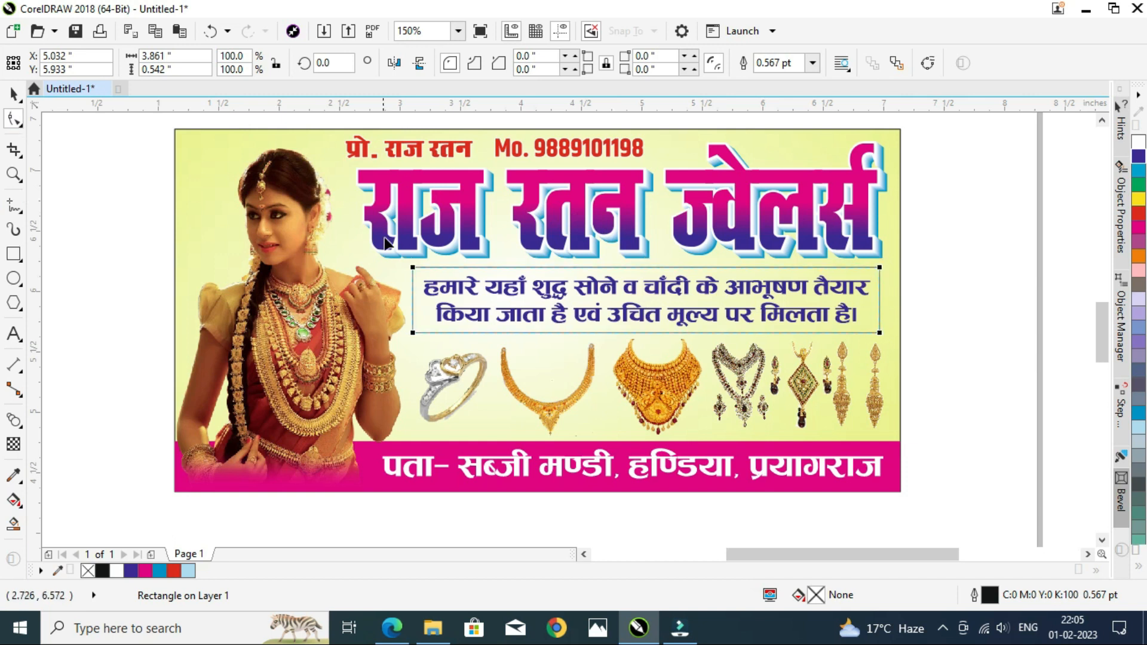
pyautogui.moveTo(413, 272); pyautogui.dragTo(439, 275)
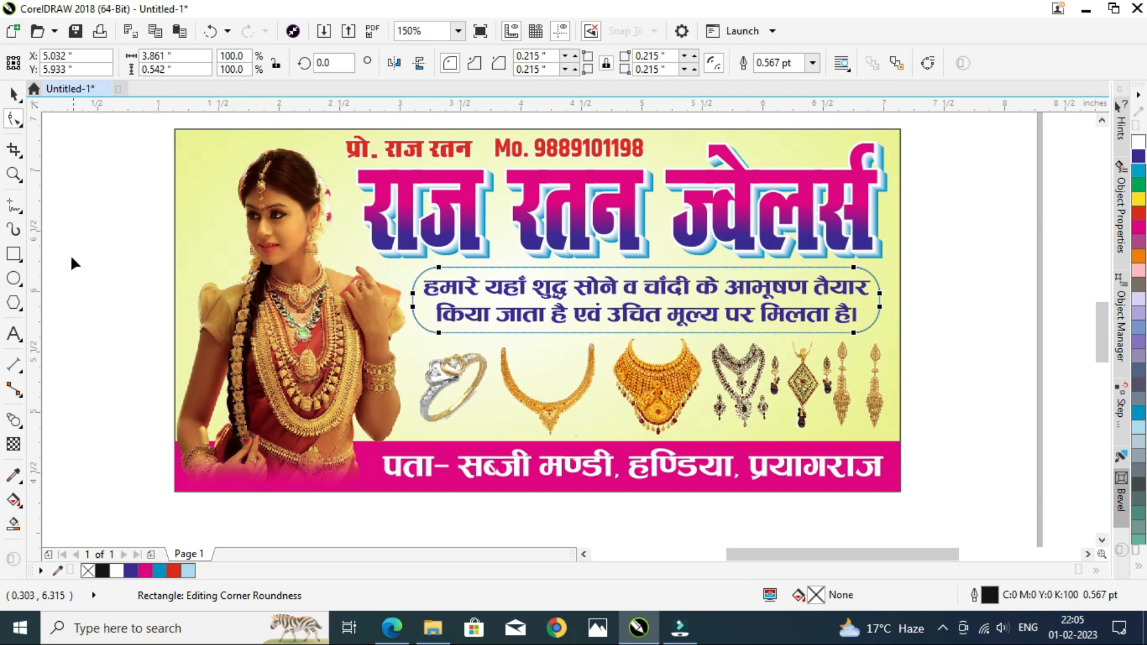
# Step: Apply a vertical fountain fill to the rounded rectangle, with red as the start color
pyautogui.click(12, 502)
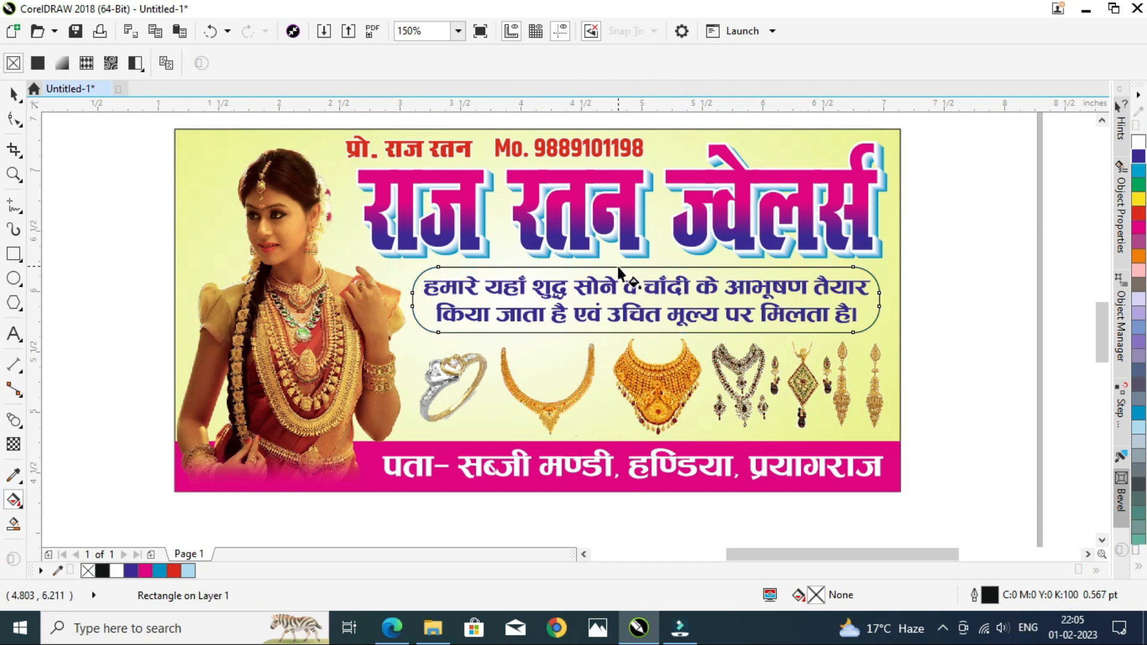
pyautogui.moveTo(621, 273); pyautogui.dragTo(620, 326)
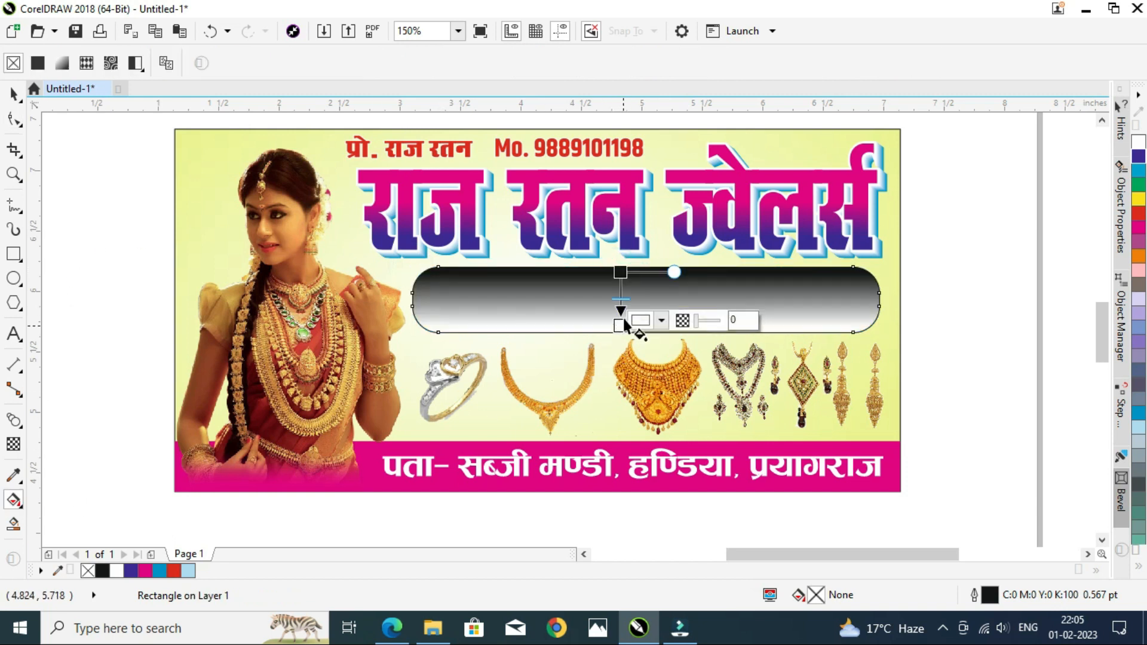
pyautogui.click(1140, 214)
pyautogui.moveTo(1140, 214); pyautogui.dragTo(622, 275)
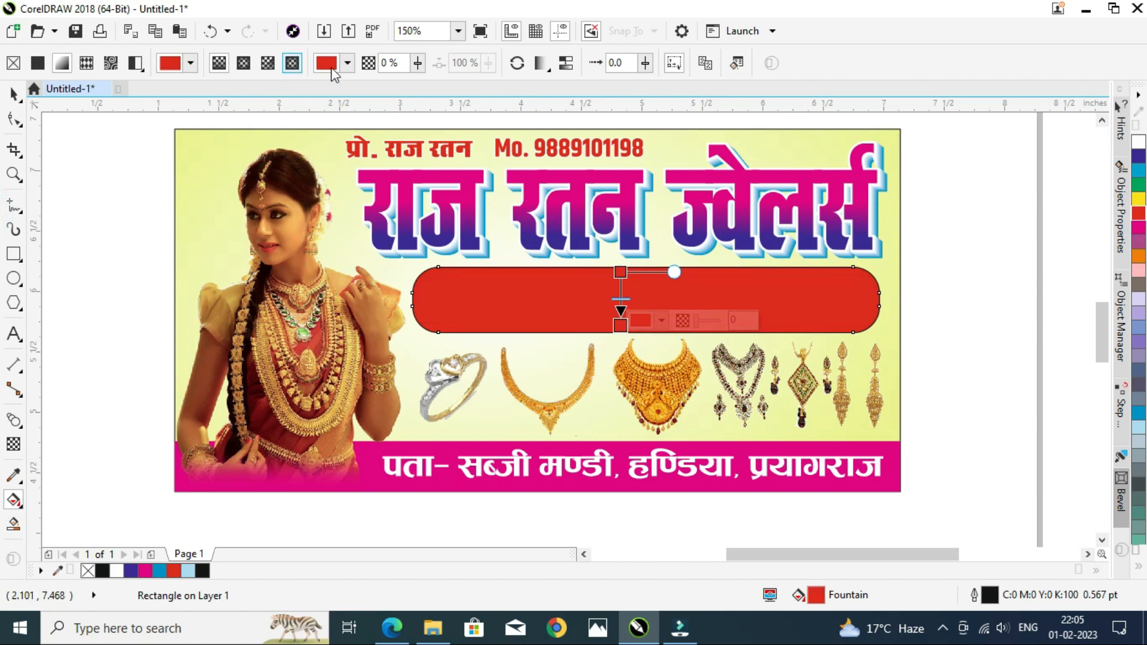
# Step: Set the gradient's end color to dark red (C11 M100 Y100 K53) and move the start node lower
pyautogui.click(336, 68)
pyautogui.click(419, 200)
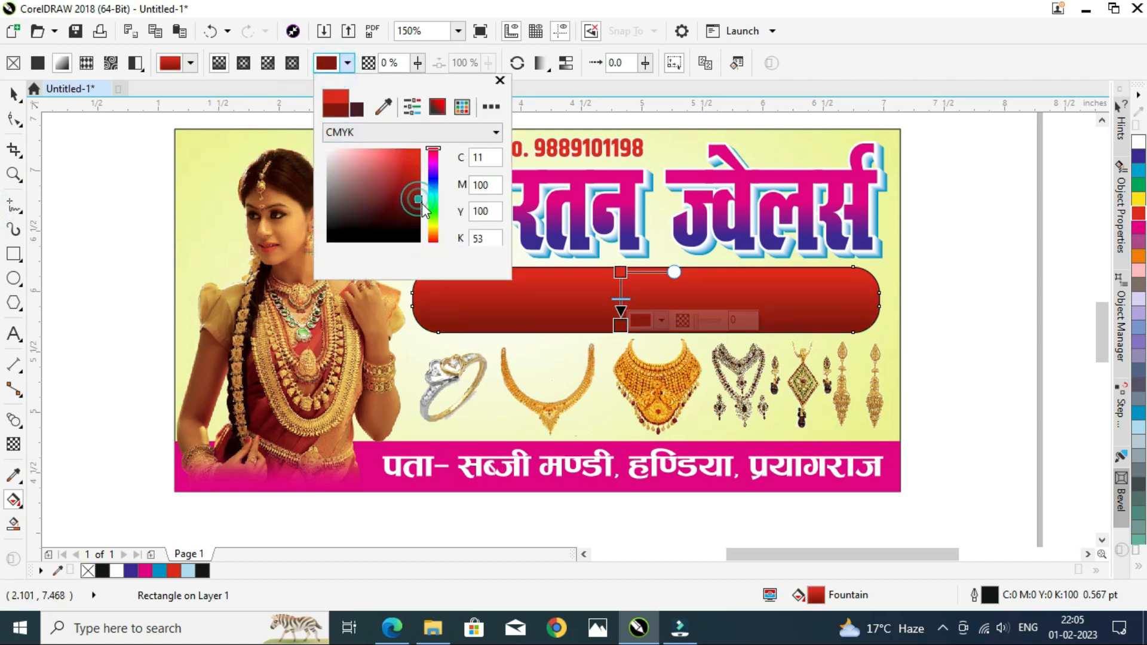
pyautogui.click(623, 328)
pyautogui.moveTo(621, 273); pyautogui.dragTo(620, 290)
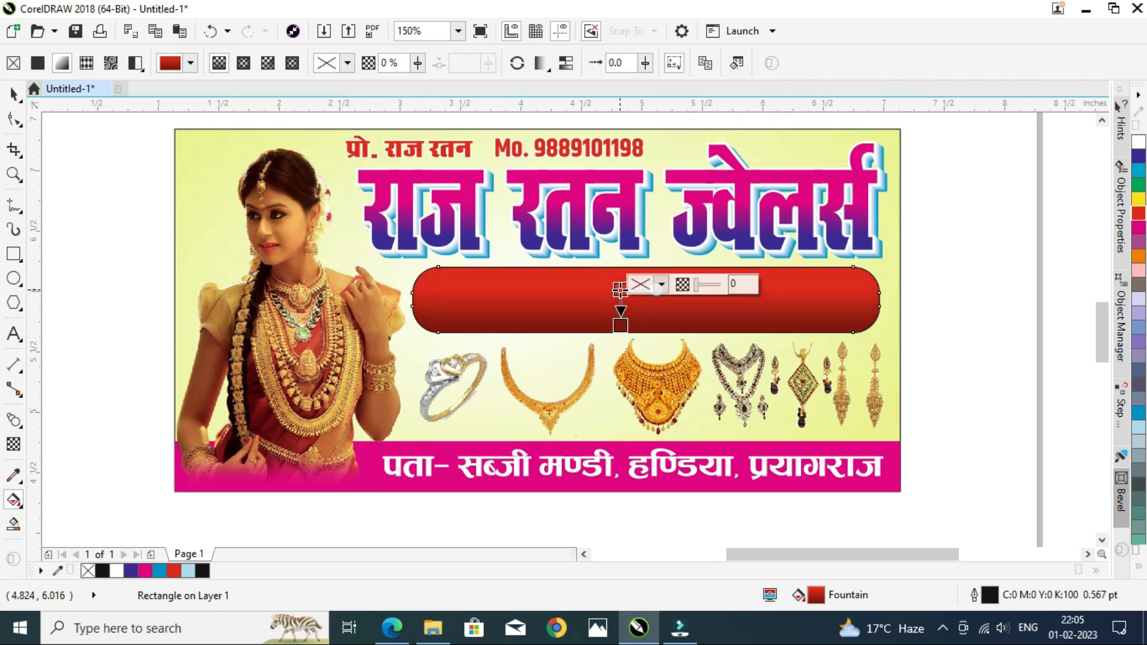
pyautogui.press('space')
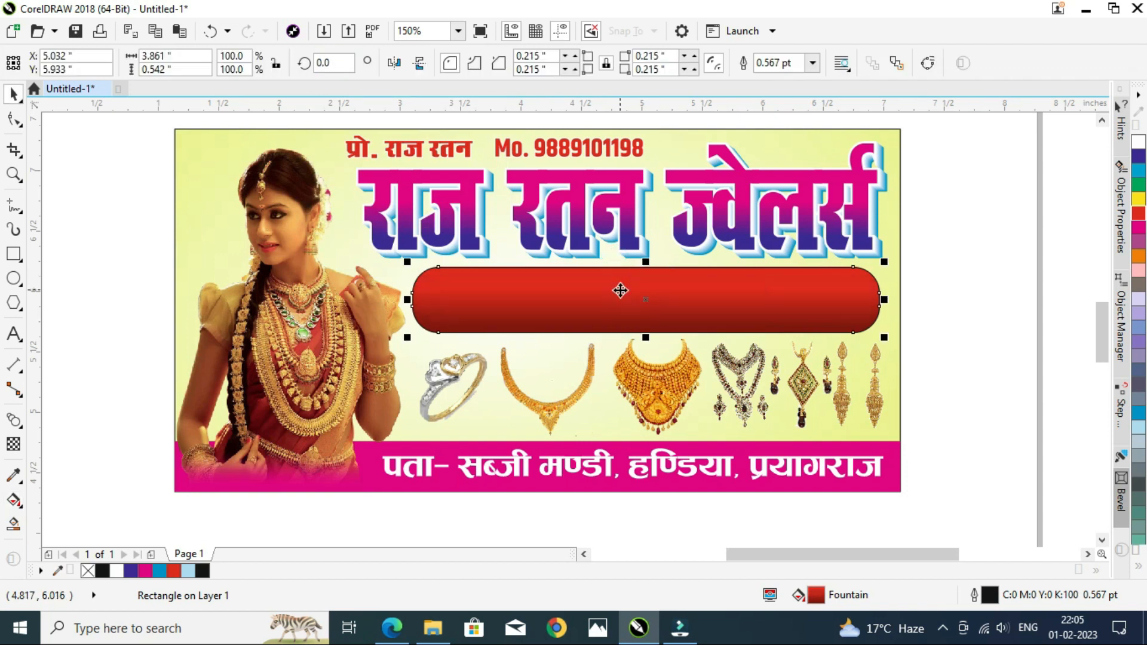
pyautogui.click(1138, 567)
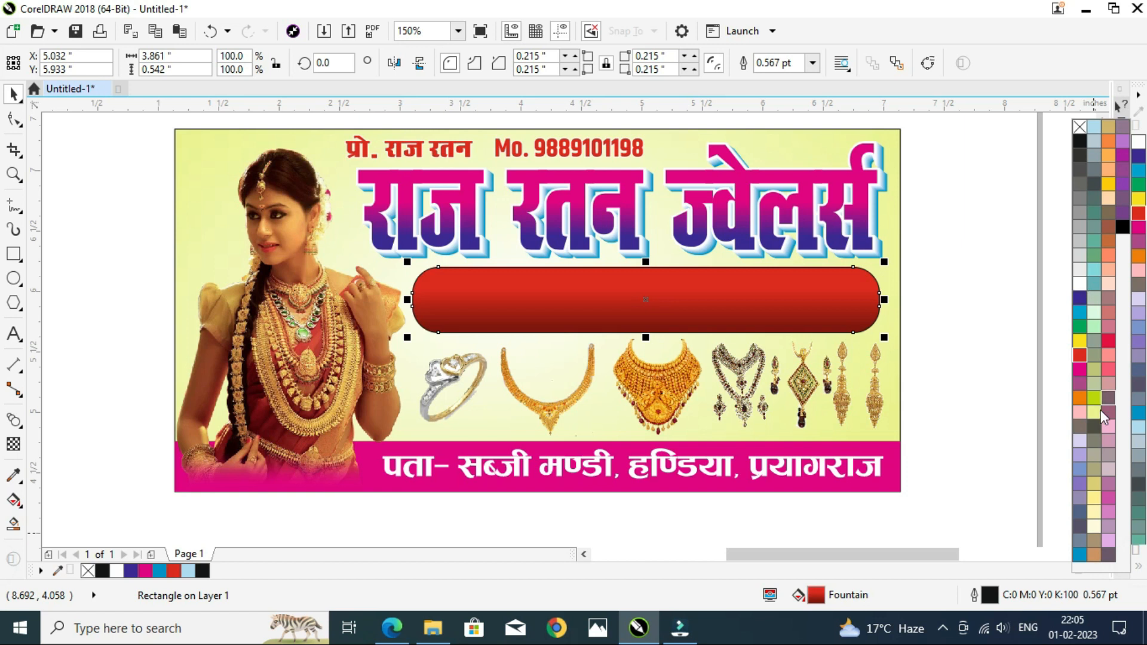
pyautogui.click(960, 263)
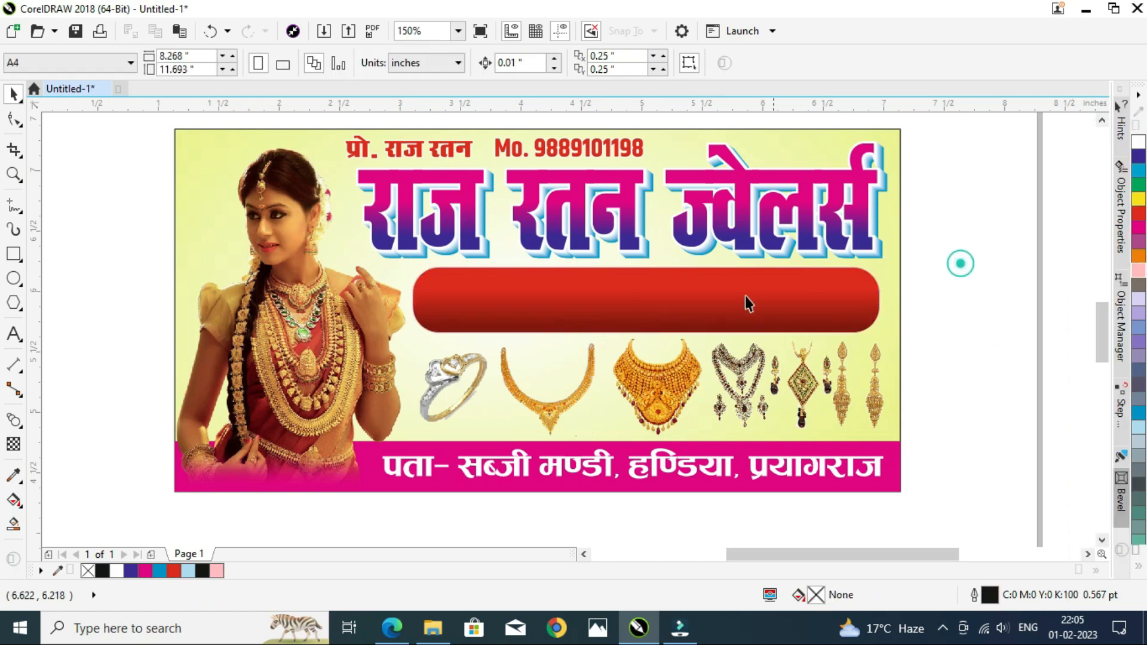
# Step: Select the description text and bring it in front of the red rounded rectangle
pyautogui.press('F8')
pyautogui.click(658, 297)
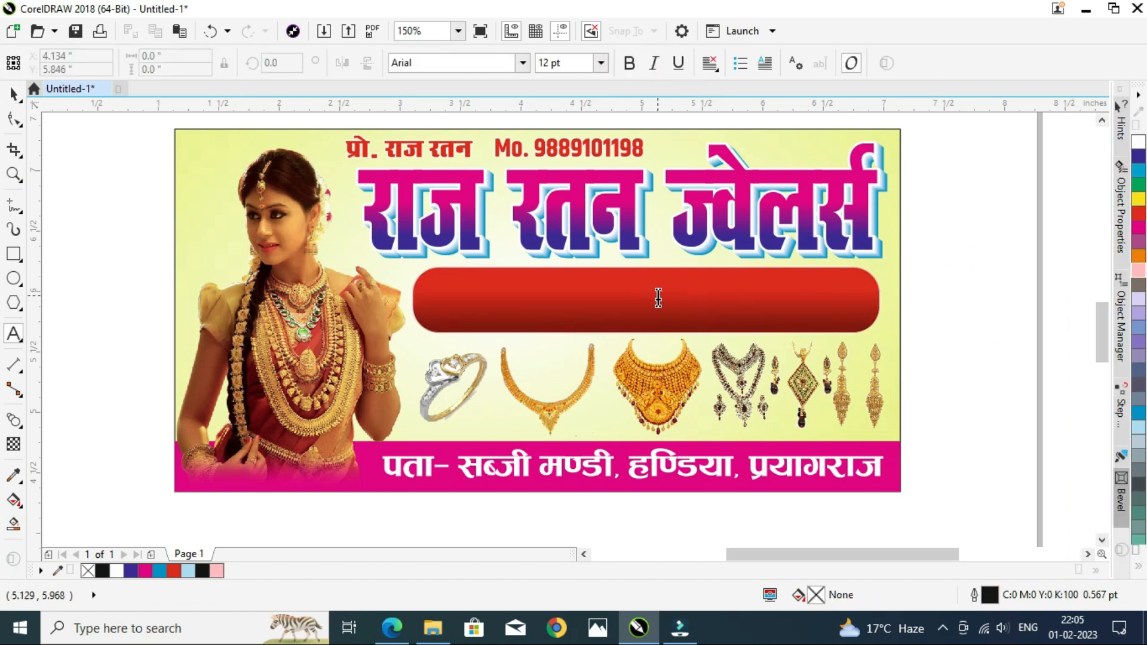
pyautogui.hotkey('ctrl', 'space')
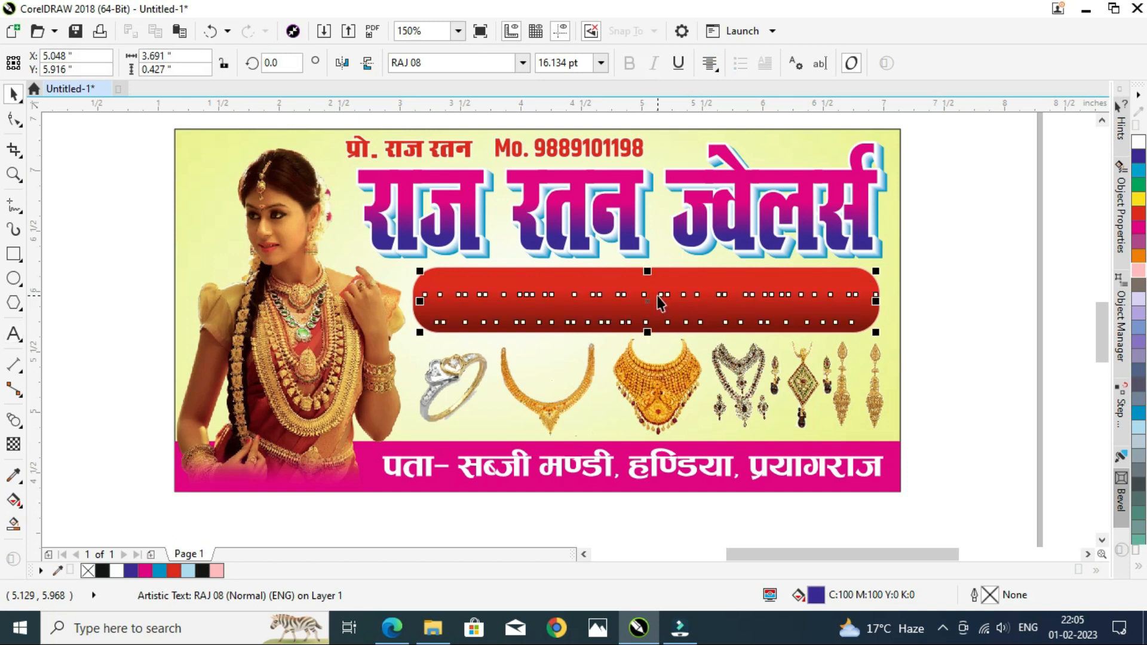
pyautogui.hotkey('shift', 'pageup')
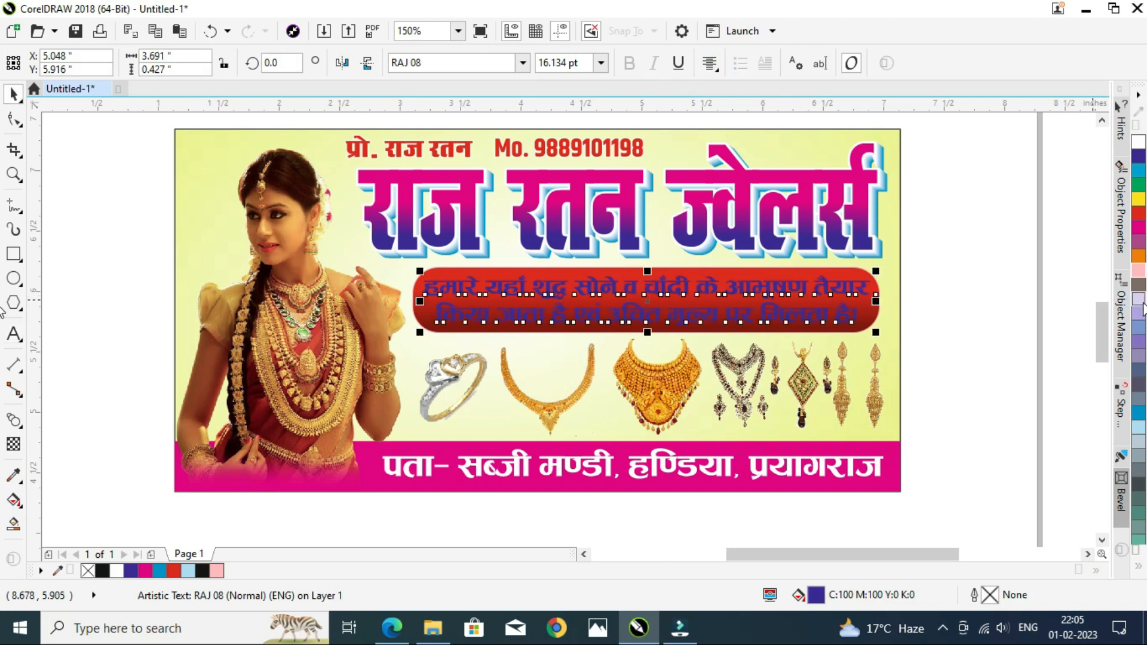
# Step: Color the description text white
pyautogui.click(1137, 568)
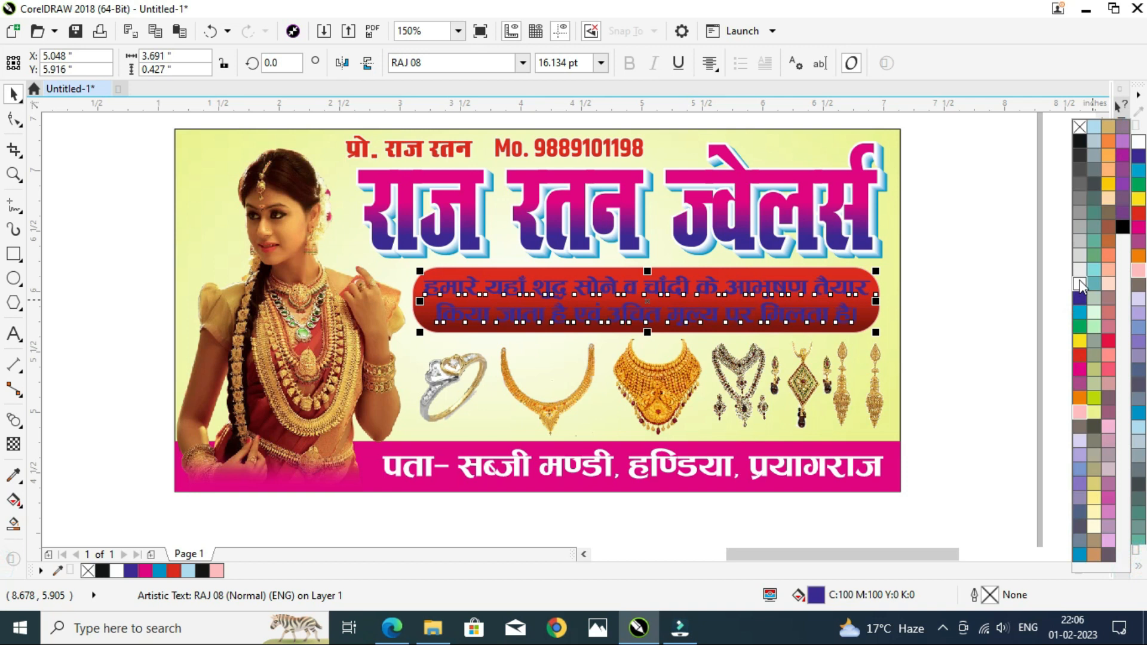
pyautogui.click(1080, 285)
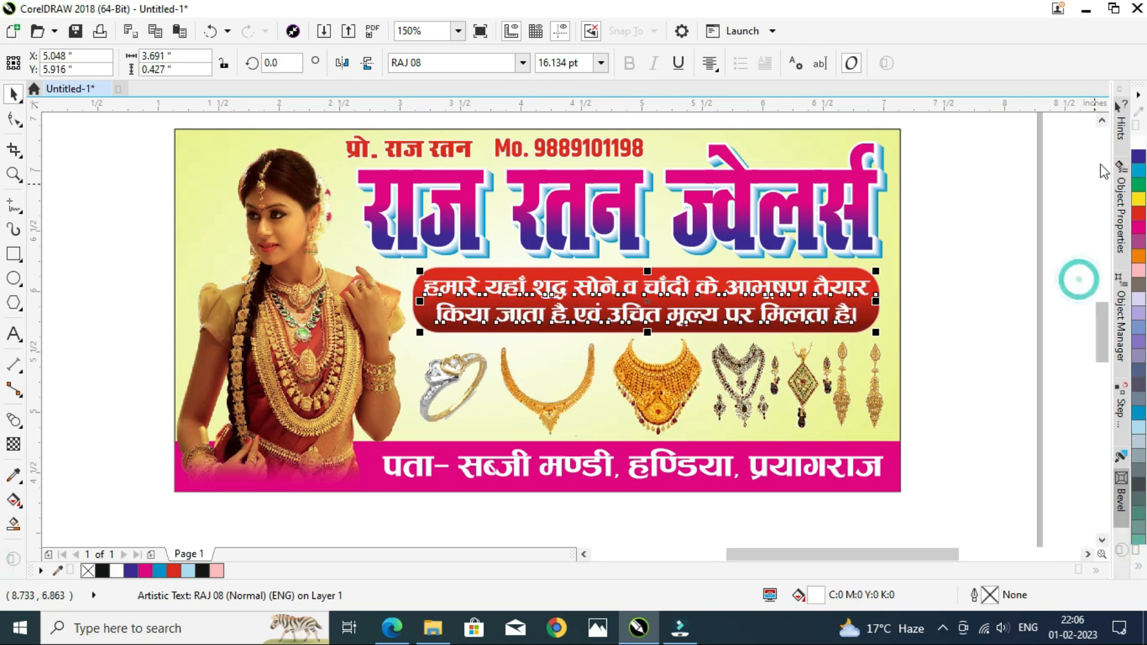
pyautogui.click(1141, 571)
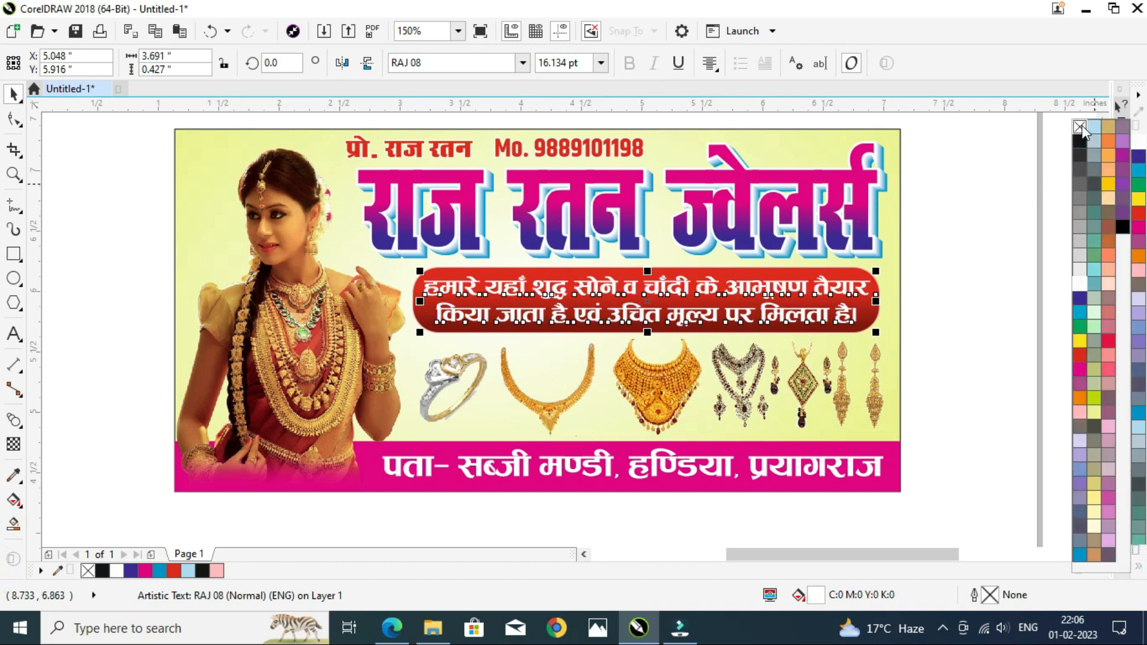
pyautogui.click(971, 213)
# Step: Center the description text horizontally on the red rounded rectangle
pyautogui.scroll(2, 814, 314)
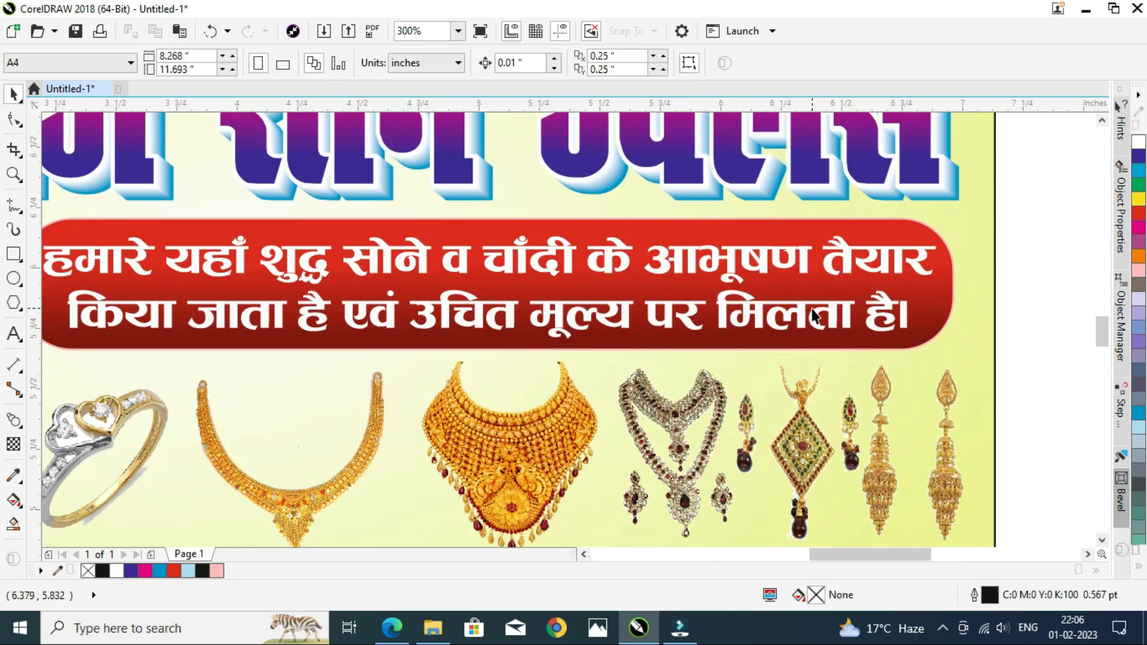
pyautogui.click(815, 317)
pyautogui.keyDown('shift'); pyautogui.click(838, 339); pyautogui.keyUp('shift')
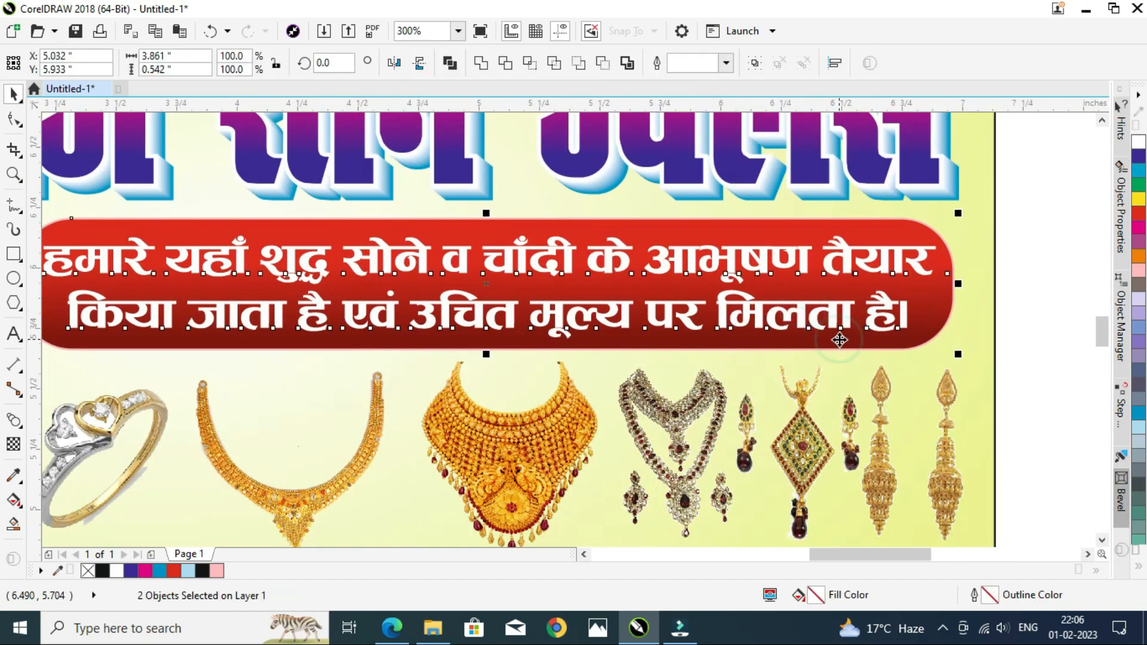
pyautogui.press('c')
pyautogui.click(1034, 284)
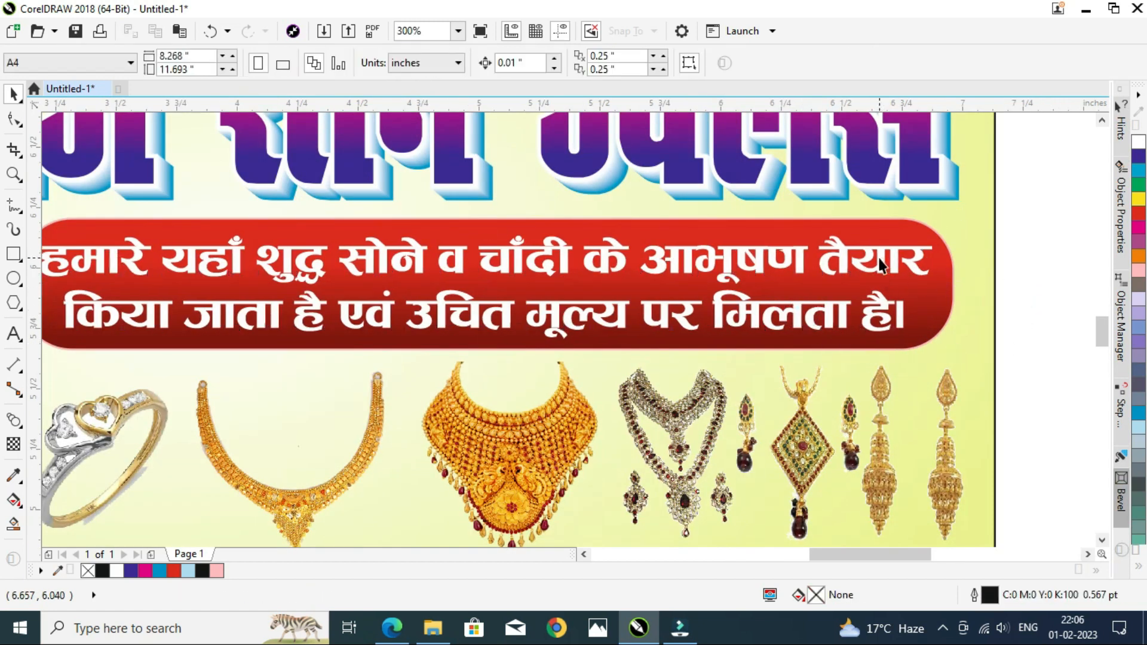
# Step: Narrow the description text slightly to about 97% of its width
pyautogui.click(882, 261)
pyautogui.moveTo(937, 290); pyautogui.dragTo(924, 290)
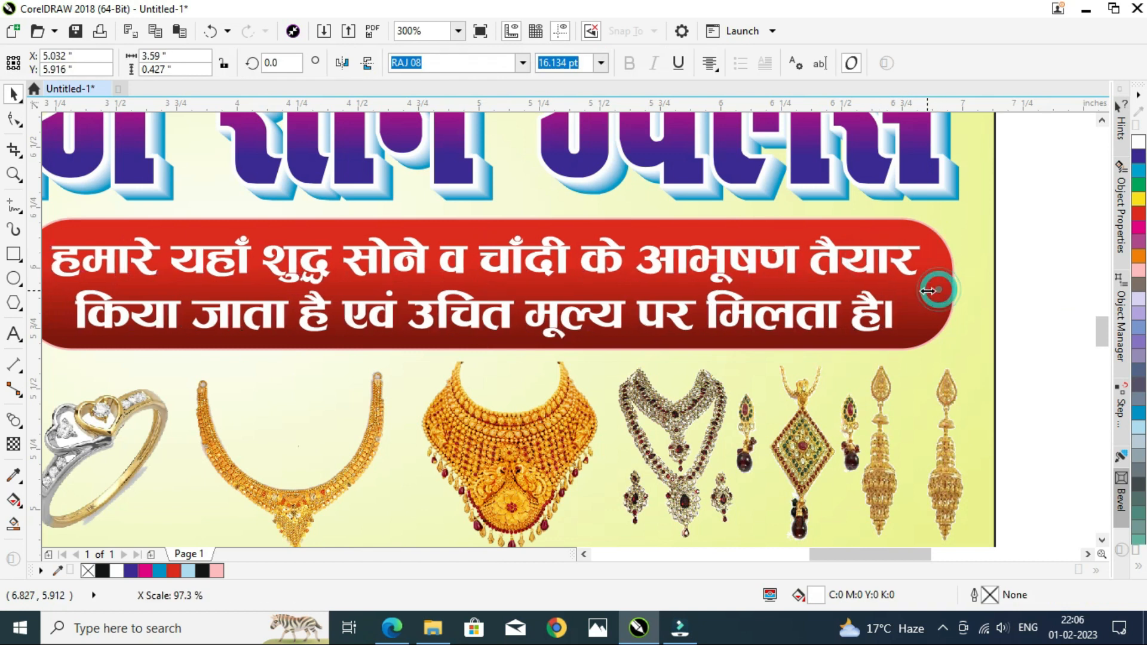
pyautogui.click(1013, 279)
# Step: Draw a rectangle around the proprietor name and mobile number line
pyautogui.press('F4')
pyautogui.click(104, 277)
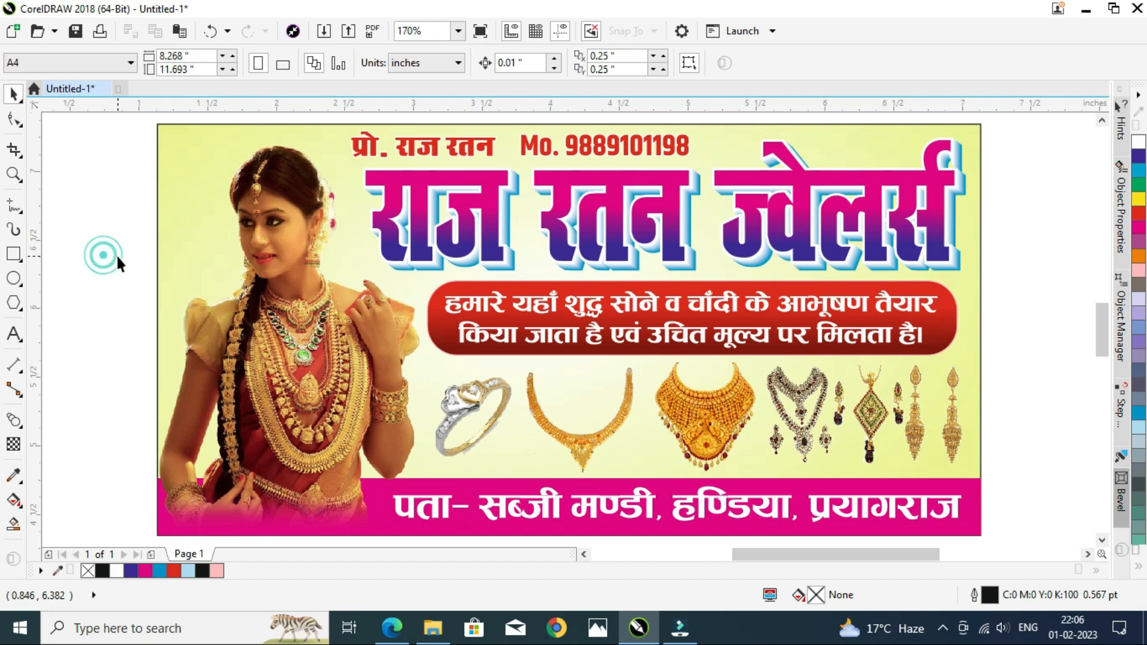
pyautogui.scroll(-2, 269, 197)
pyautogui.scroll(5, 261, 189)
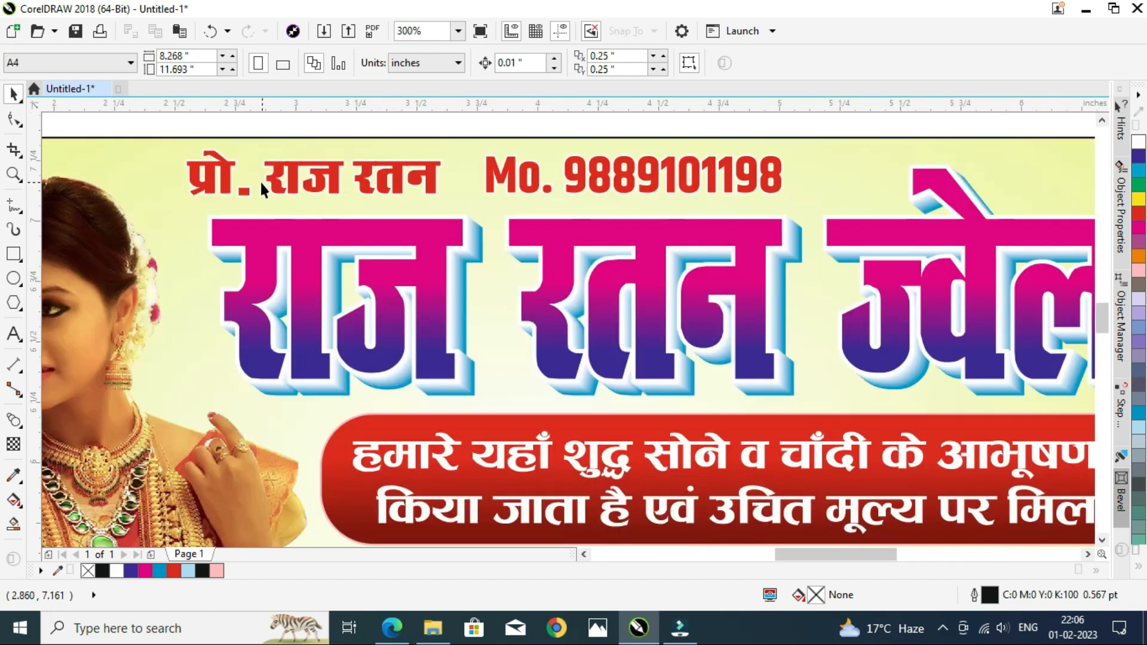
pyautogui.click(23, 256)
pyautogui.moveTo(175, 137); pyautogui.dragTo(796, 210)
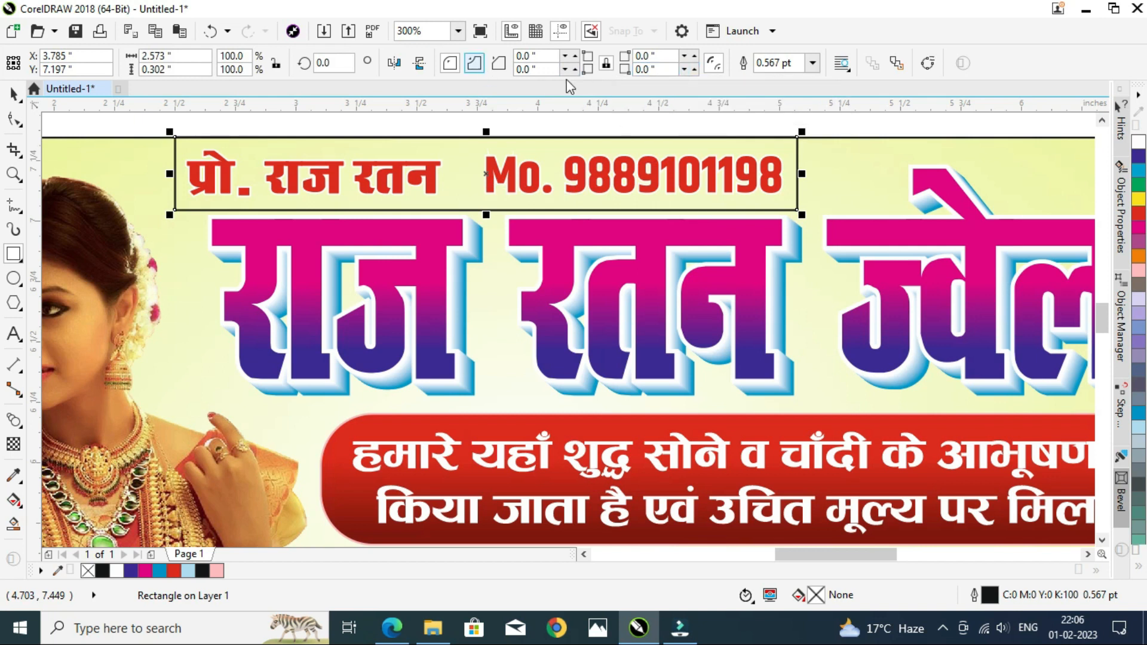
pyautogui.click(538, 69)
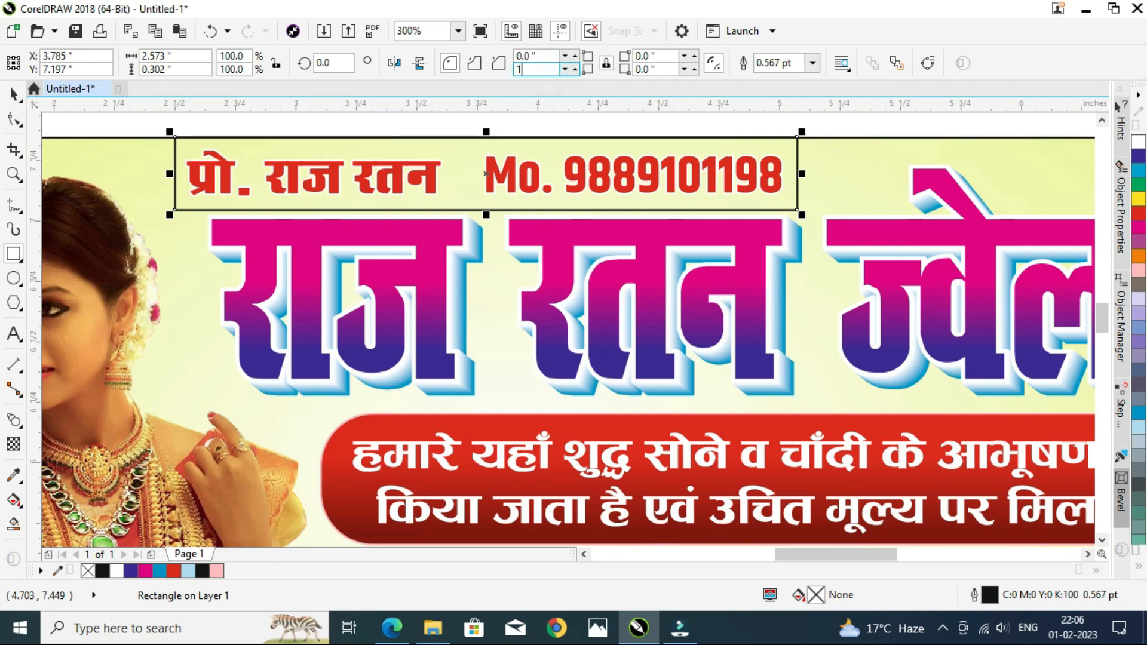
pyautogui.press('Return')
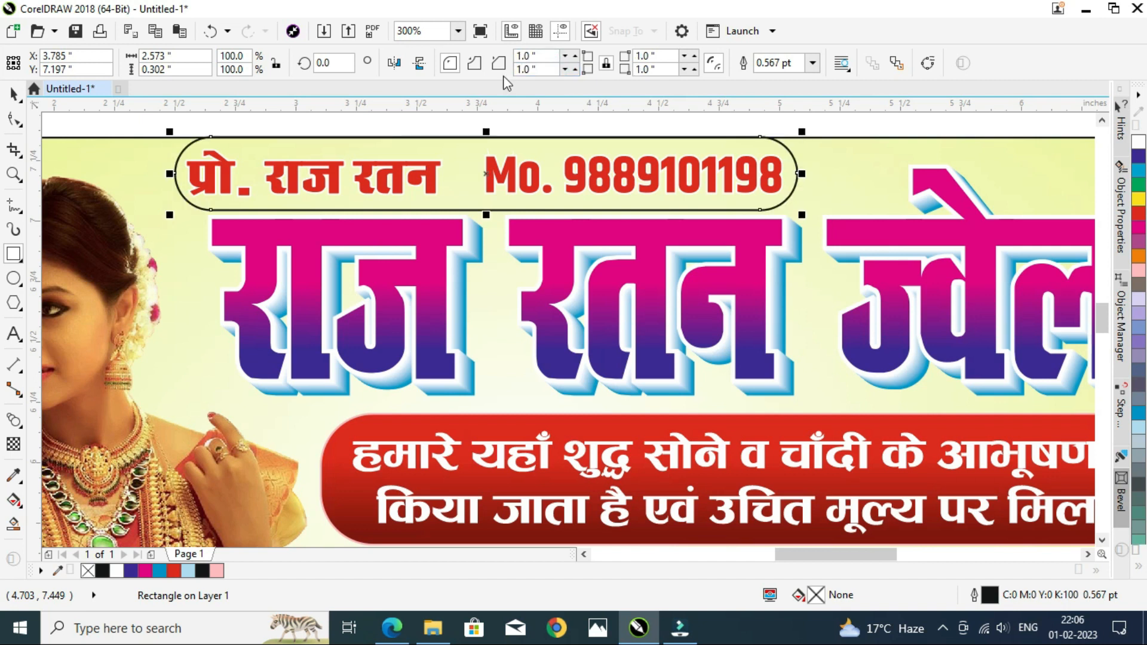
pyautogui.hotkey('ctrl', 'z')
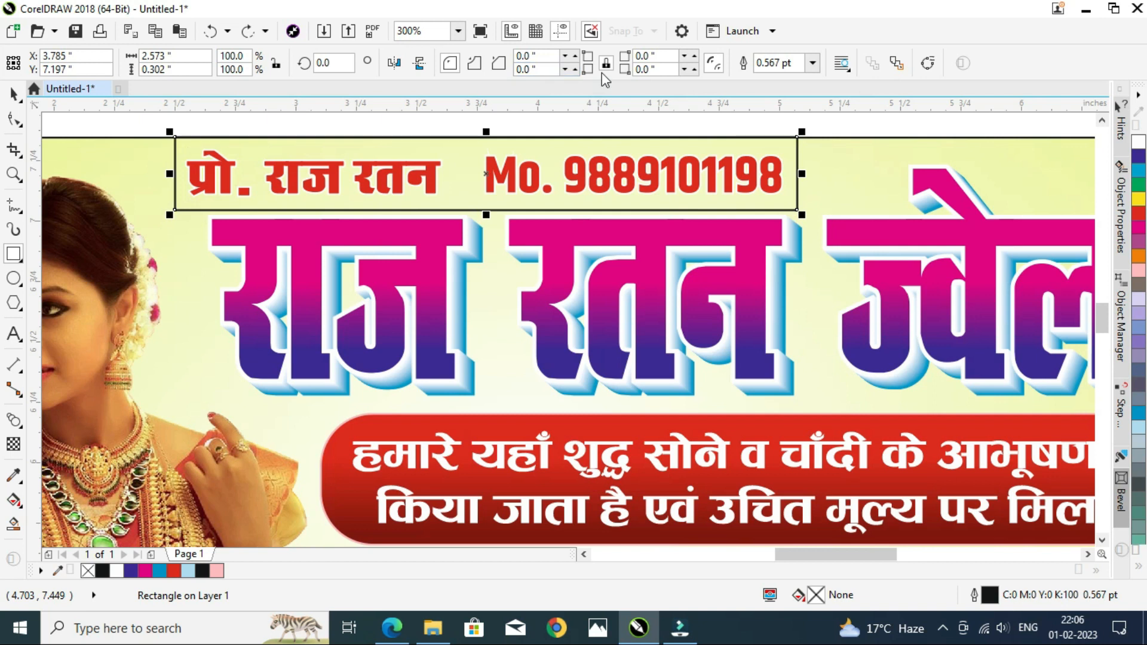
# Step: Round the rectangle's bottom two corners with a 1-inch corner radius
pyautogui.write('1')
pyautogui.click(475, 65)
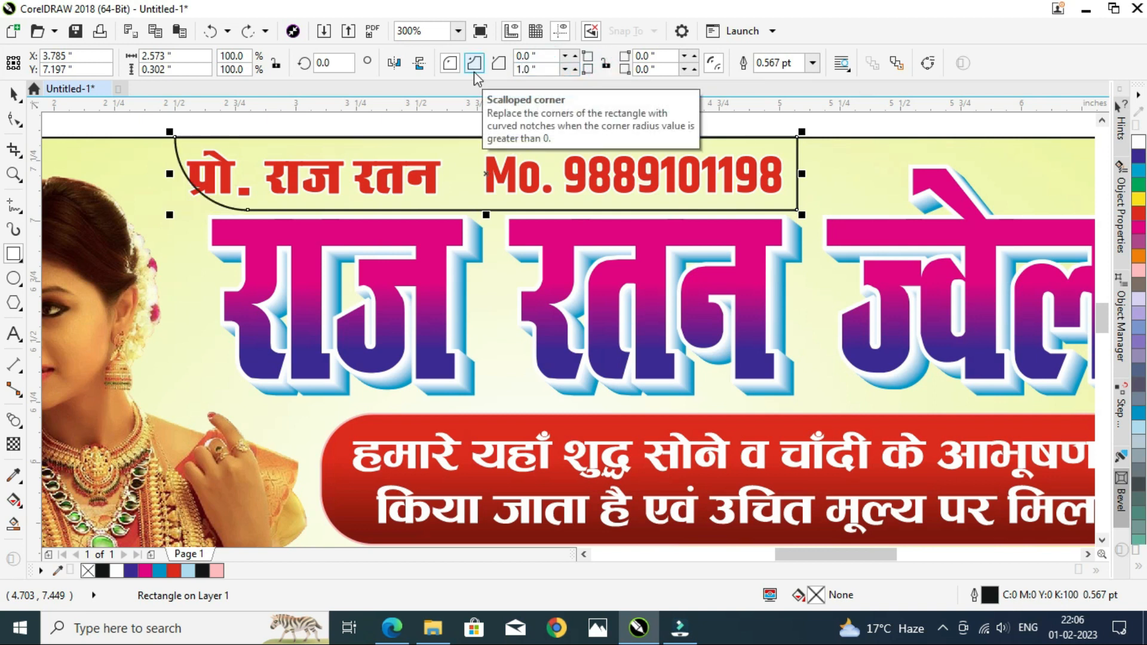
pyautogui.write('1')
pyautogui.press('Return')
# Step: Stretch the rounded rectangle leftward to about 2.73 inches wide and fill it red
pyautogui.press('space')
pyautogui.moveTo(177, 178); pyautogui.dragTo(150, 174)
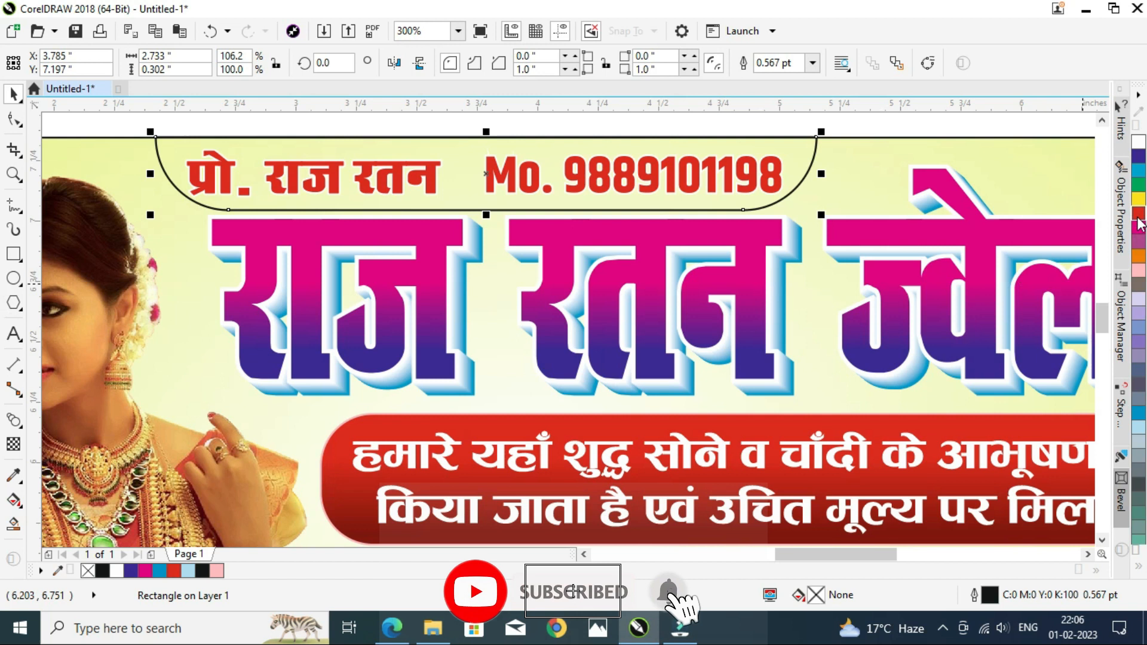
pyautogui.click(1138, 212)
pyautogui.rightClick(1138, 144)
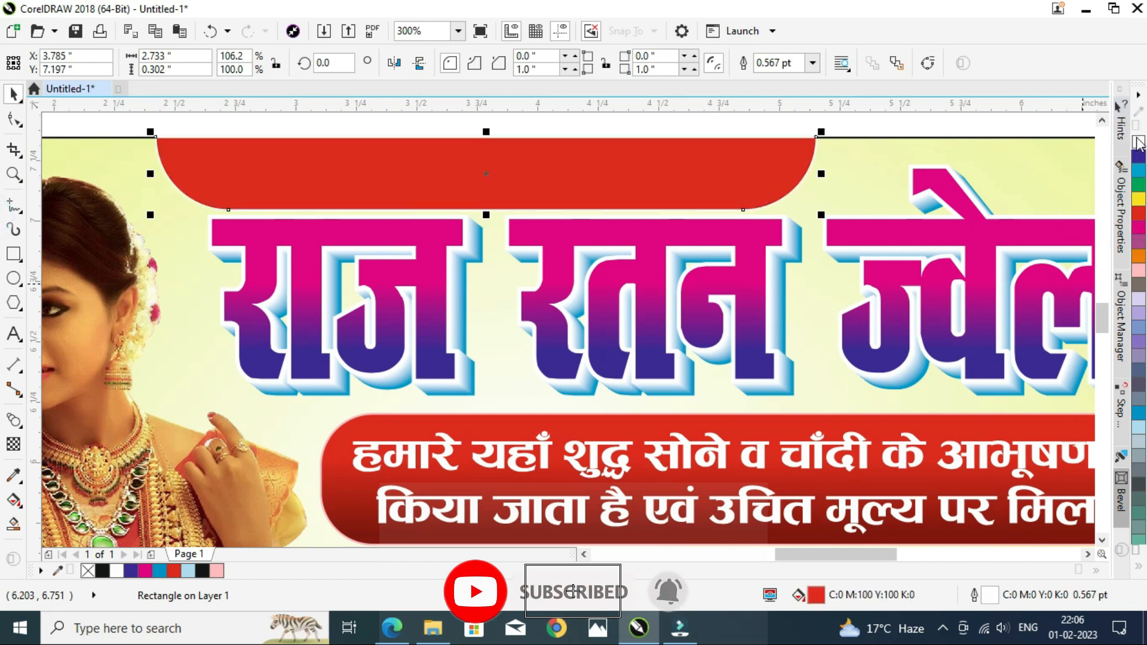
# Step: Color the proprietor name and mobile number text white and remove its outline
pyautogui.click(884, 123)
pyautogui.moveTo(133, 119); pyautogui.dragTo(804, 254)
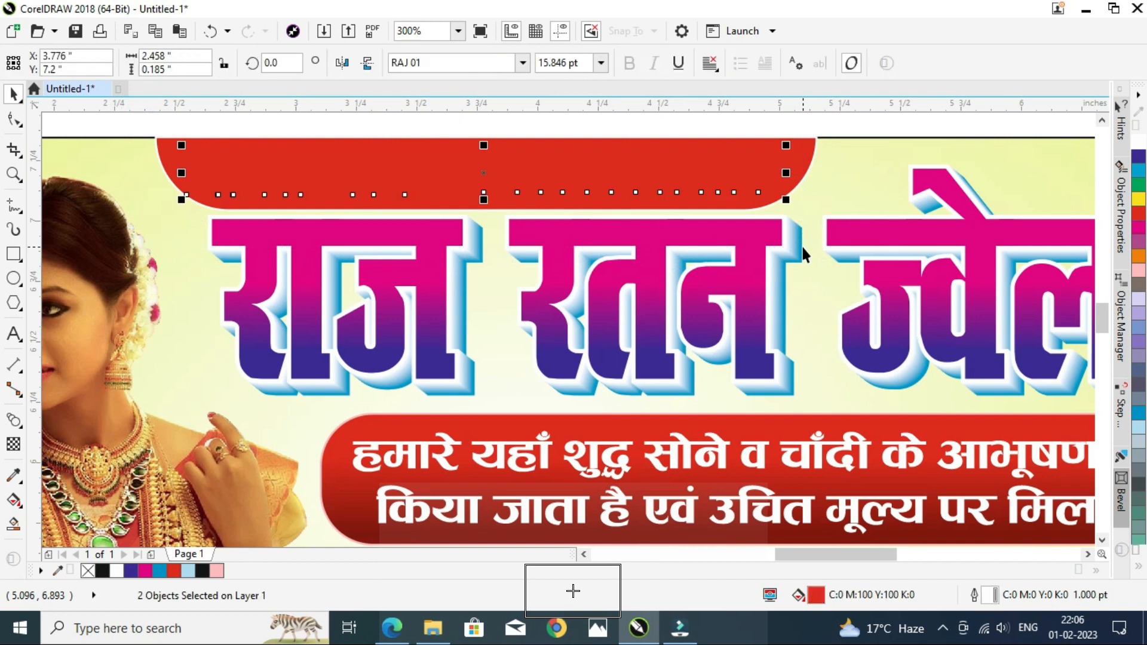
pyautogui.click(1138, 565)
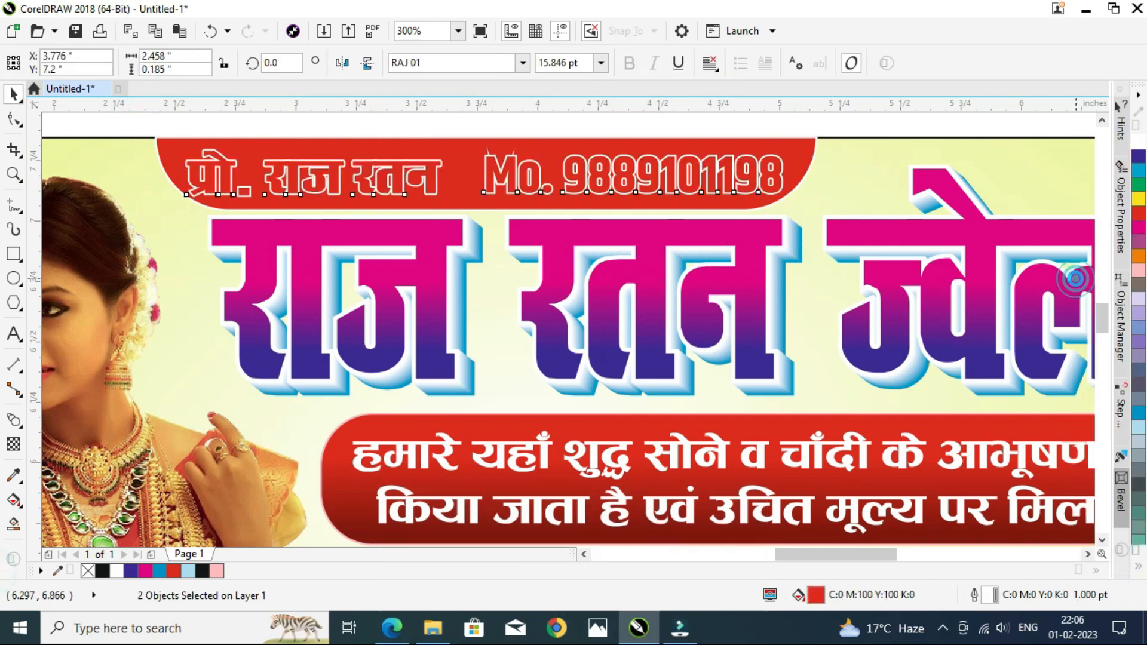
pyautogui.click(1077, 281)
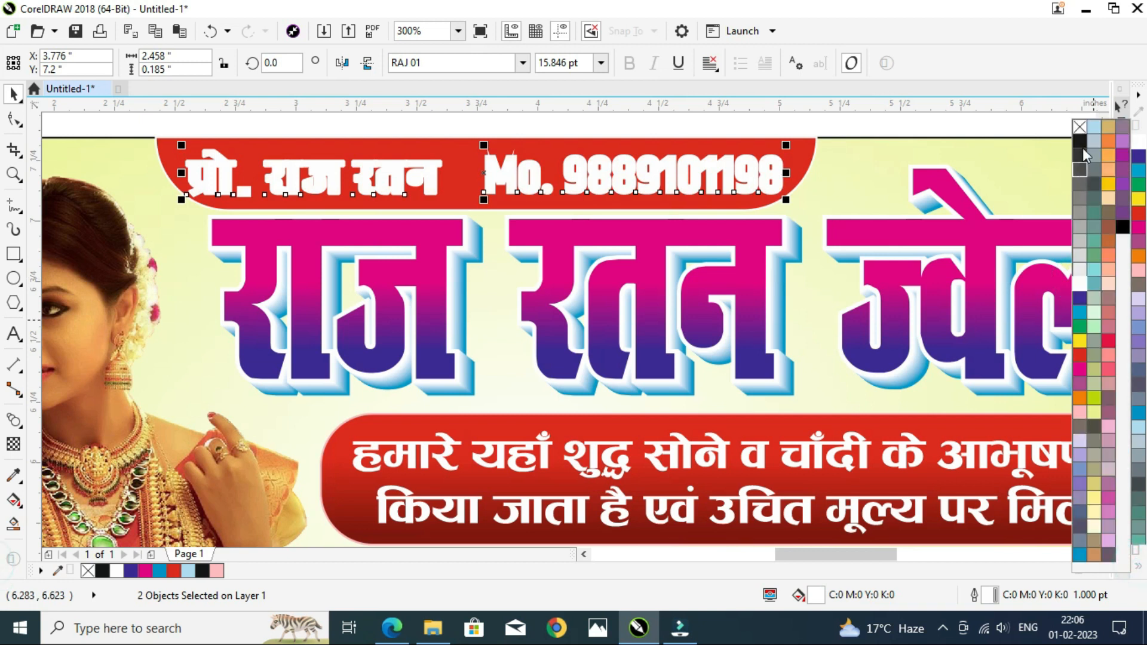
pyautogui.rightClick(1081, 129)
# Step: Fit the name-and-number text inside the red strip and shorten the strip's height slightly
pyautogui.moveTo(785, 201); pyautogui.dragTo(760, 199)
pyautogui.moveTo(389, 171); pyautogui.dragTo(383, 167)
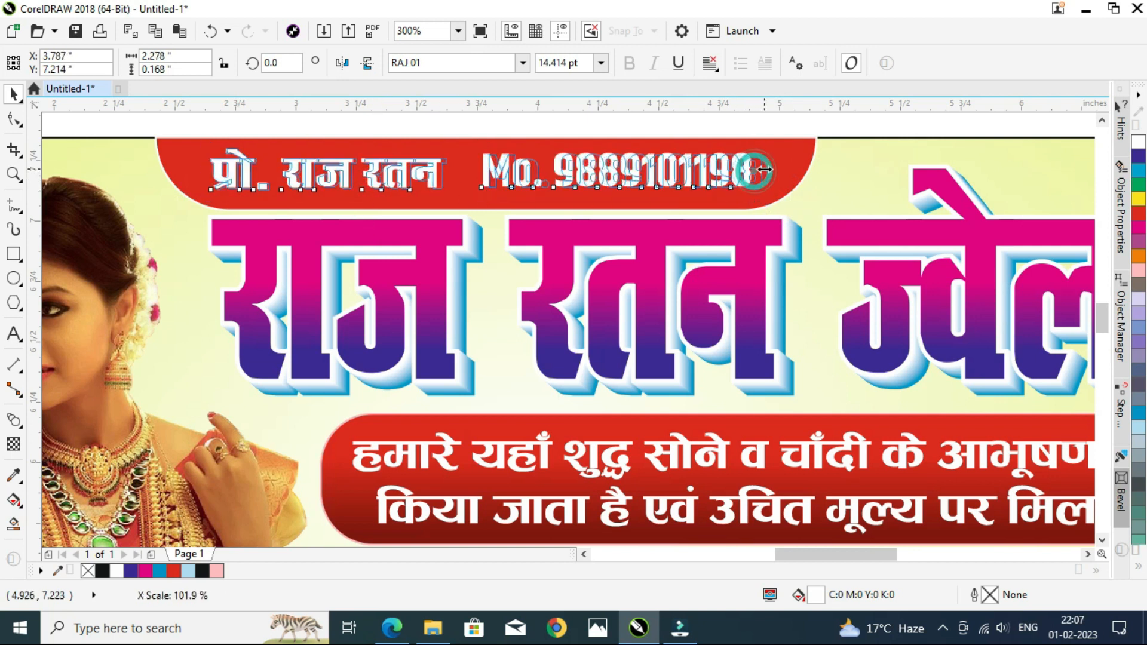
pyautogui.click(562, 199)
pyautogui.moveTo(487, 215); pyautogui.dragTo(486, 212)
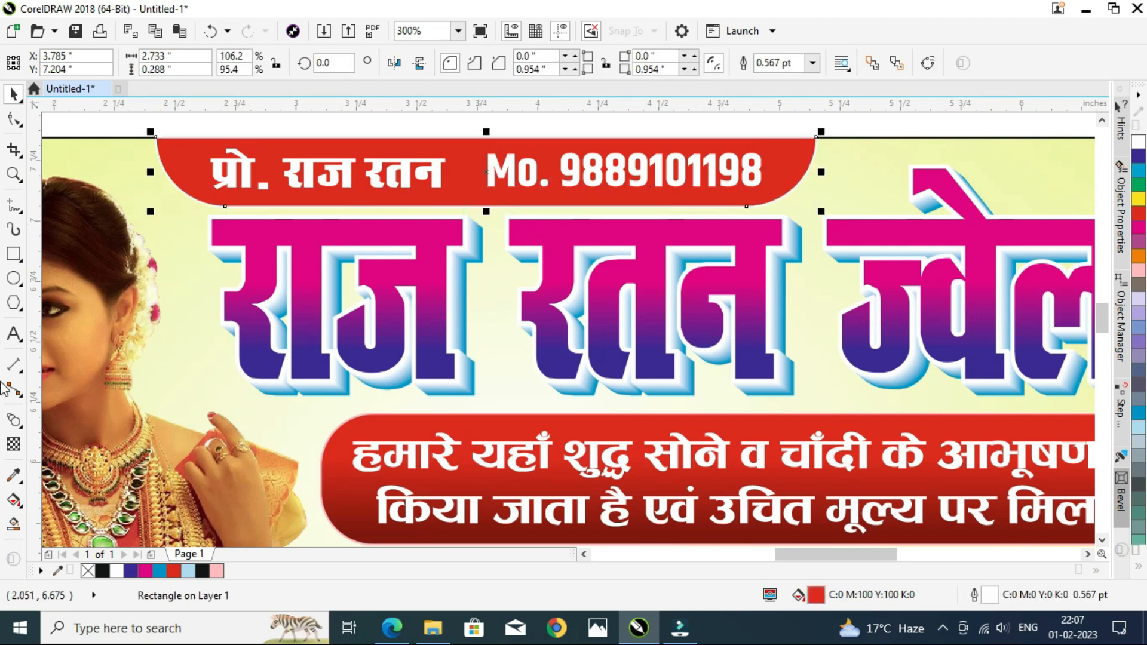
# Step: Apply an elliptical fountain fill to the red strip and extend the gradient across it
pyautogui.click(18, 503)
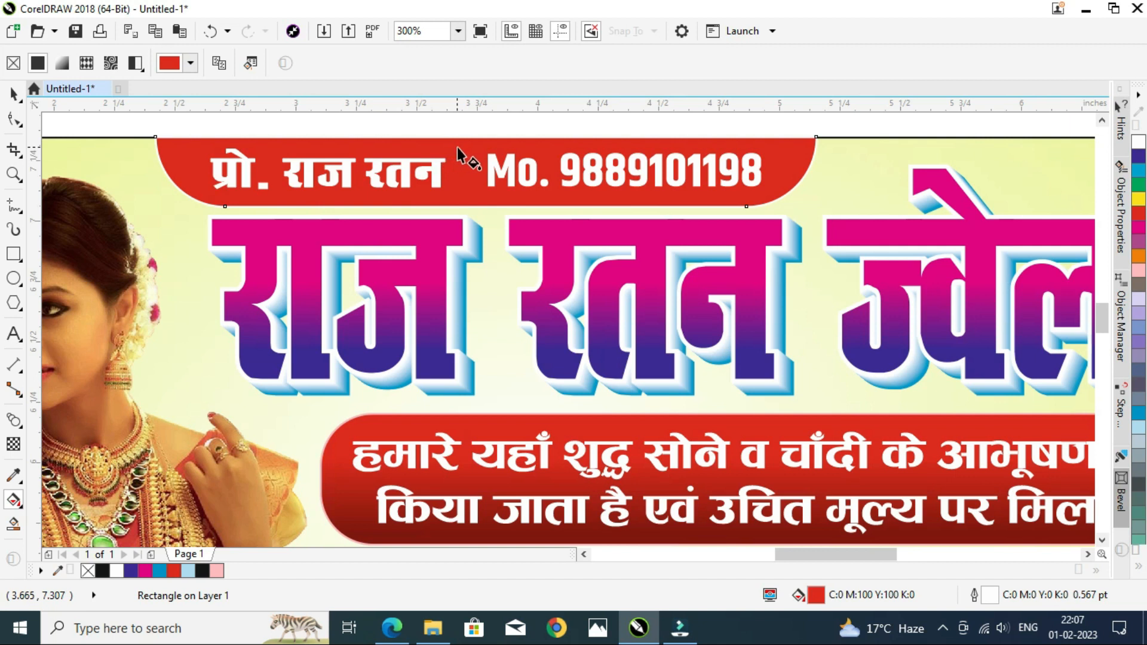
pyautogui.moveTo(461, 167); pyautogui.dragTo(554, 149)
pyautogui.click(243, 63)
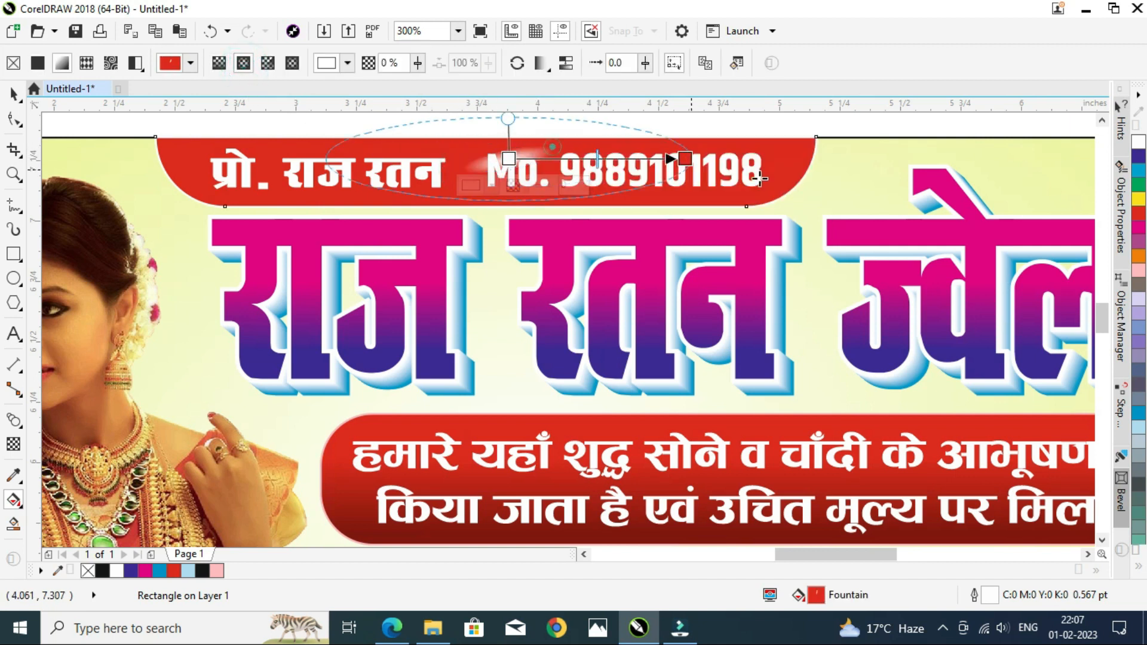
pyautogui.moveTo(685, 158); pyautogui.dragTo(843, 158)
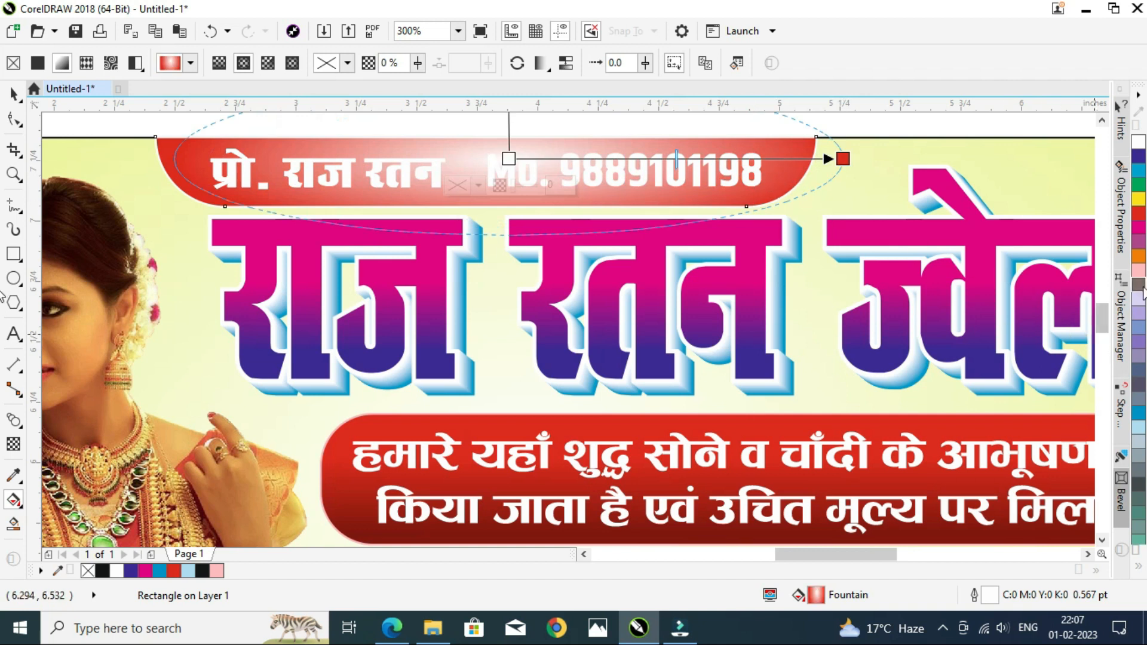
# Step: Set the gradient's start node color to dark red C5 M97 Y100 K25
pyautogui.moveTo(1141, 218); pyautogui.dragTo(511, 160)
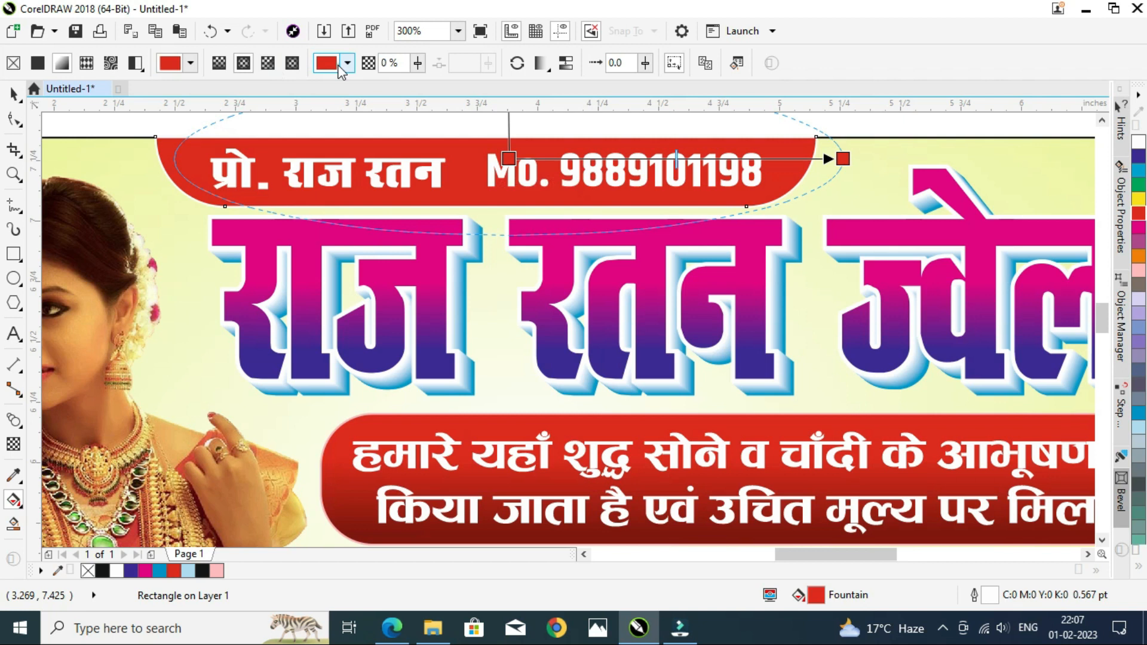
pyautogui.click(345, 64)
pyautogui.click(412, 193)
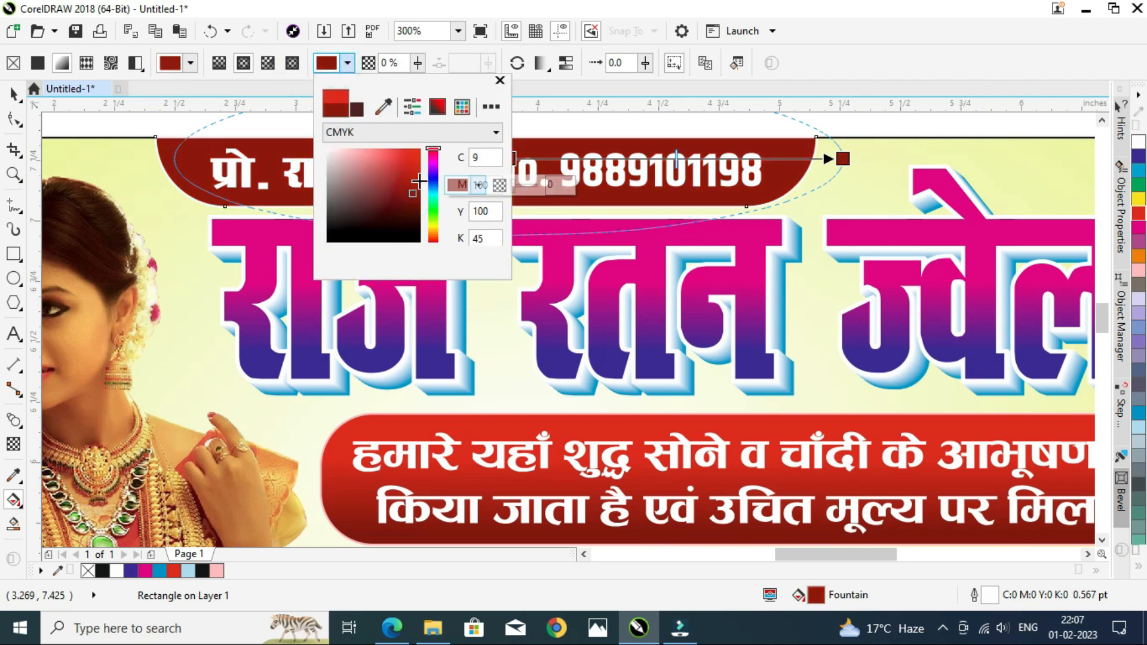
pyautogui.click(420, 181)
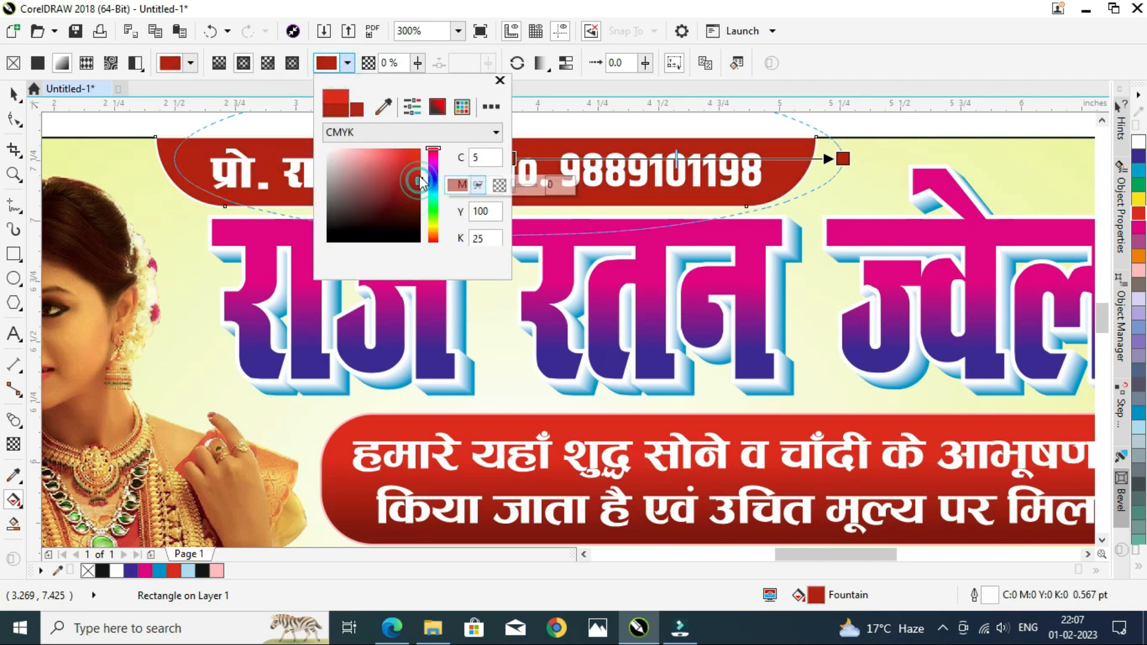
pyautogui.click(250, 182)
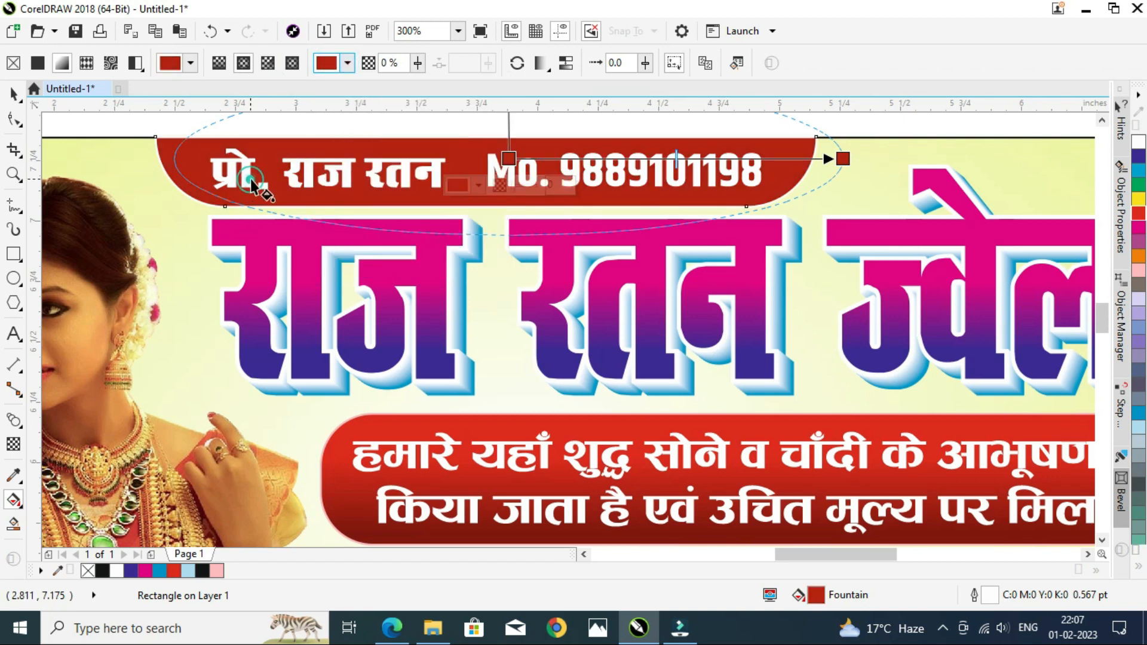
pyautogui.click(221, 198)
pyautogui.click(13, 94)
pyautogui.click(110, 137)
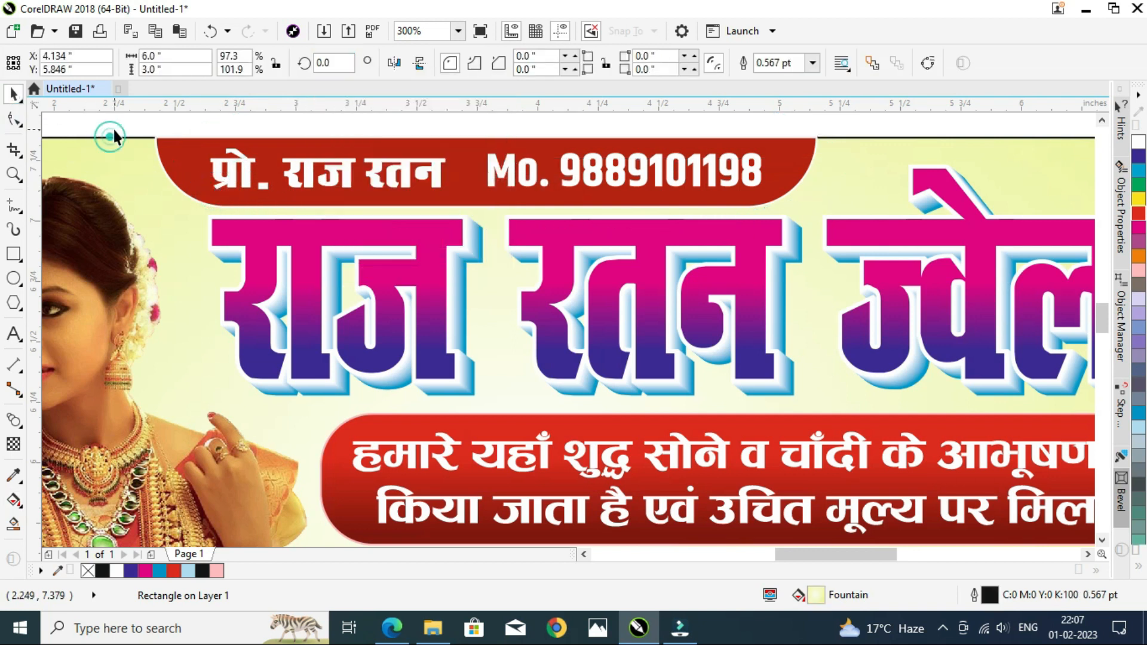
# Step: Zoom to view the entire card design
pyautogui.press('F4')
pyautogui.click(93, 169)
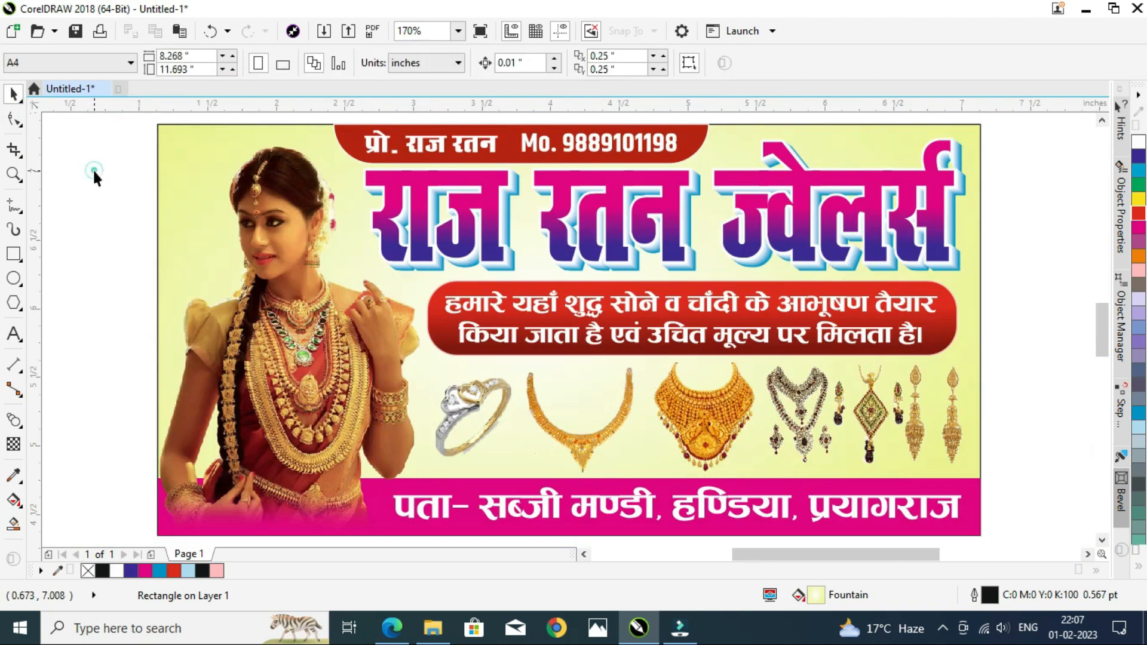
pyautogui.press('z')
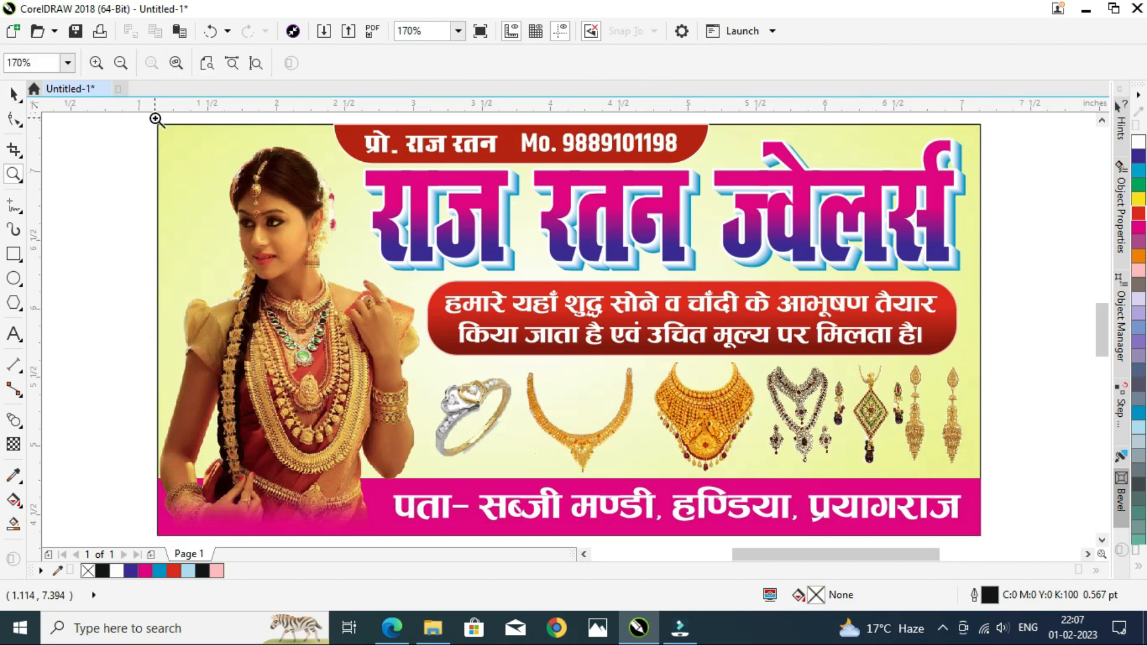
pyautogui.moveTo(146, 115); pyautogui.dragTo(994, 525)
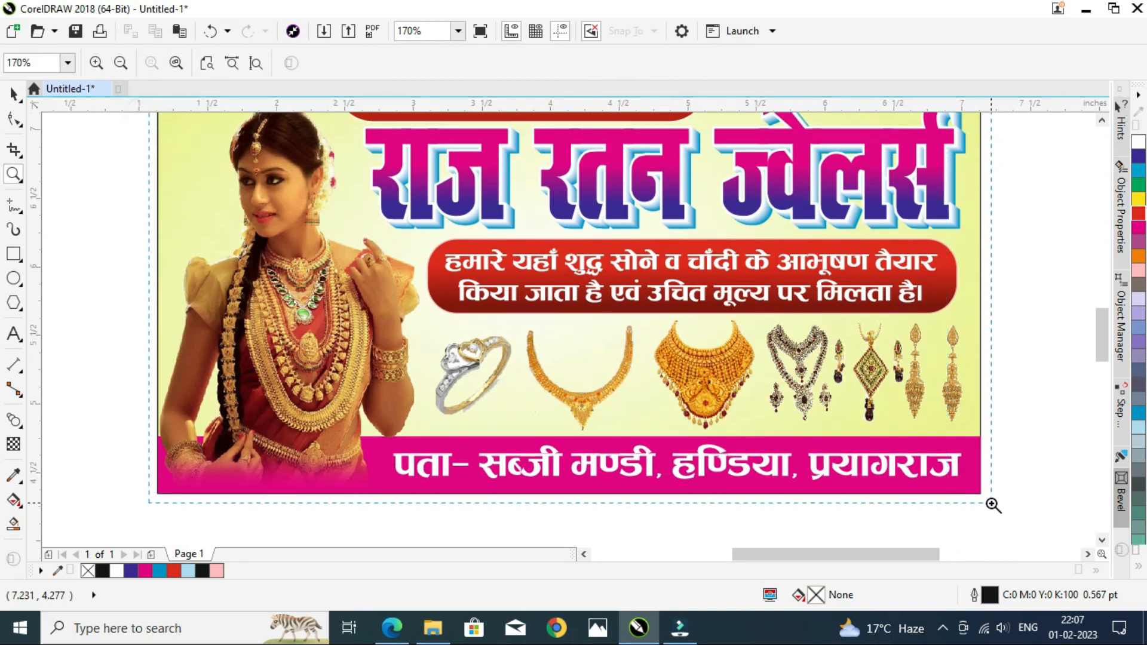